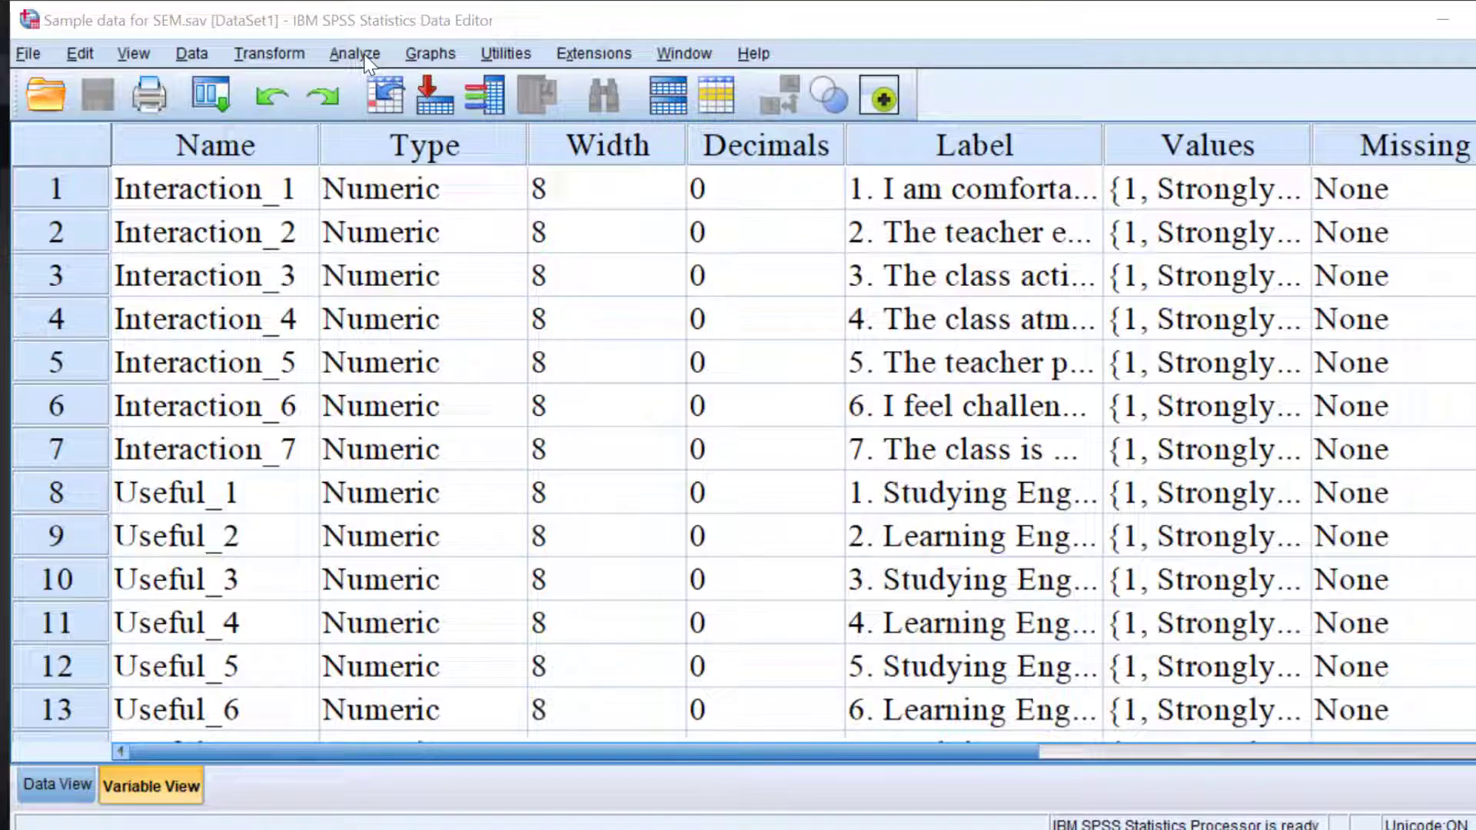
Open Analyze > Dimension Reduction to reach the Factor… entry.
click(359, 54)
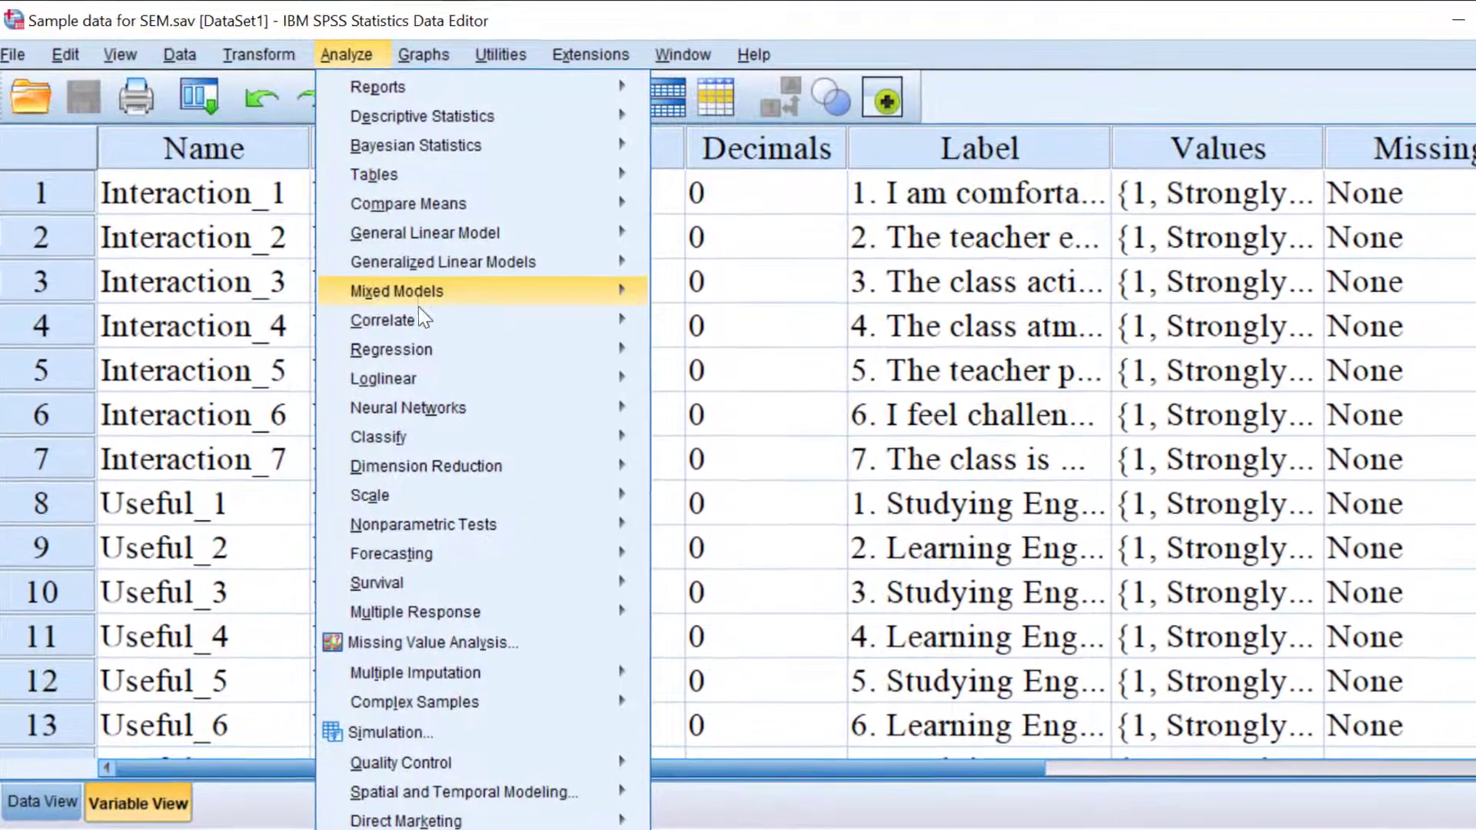
mouse_move(446, 472)
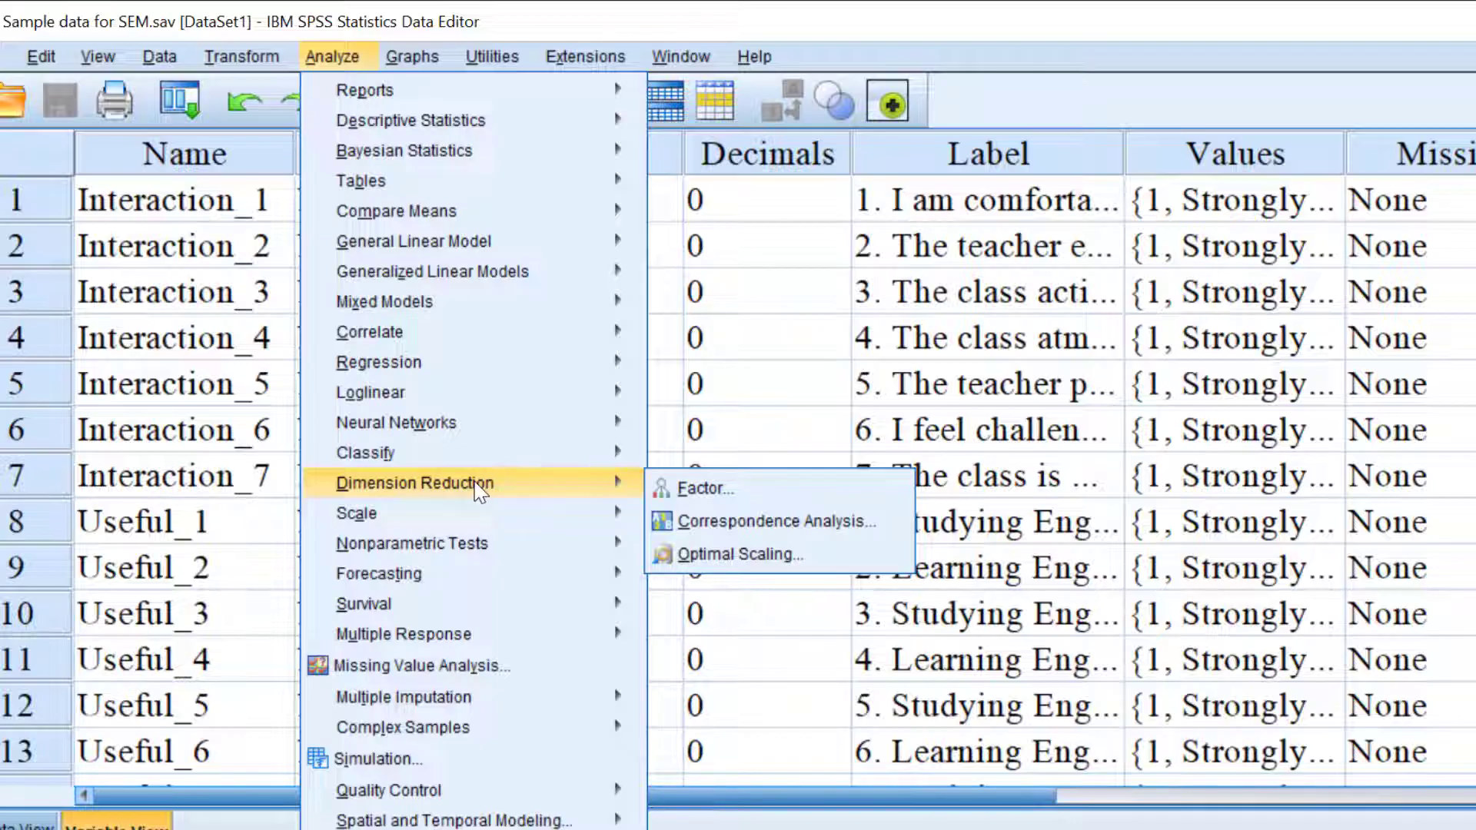
Open Factor Analysis and switch its variable list to show names instead of labels.
click(699, 492)
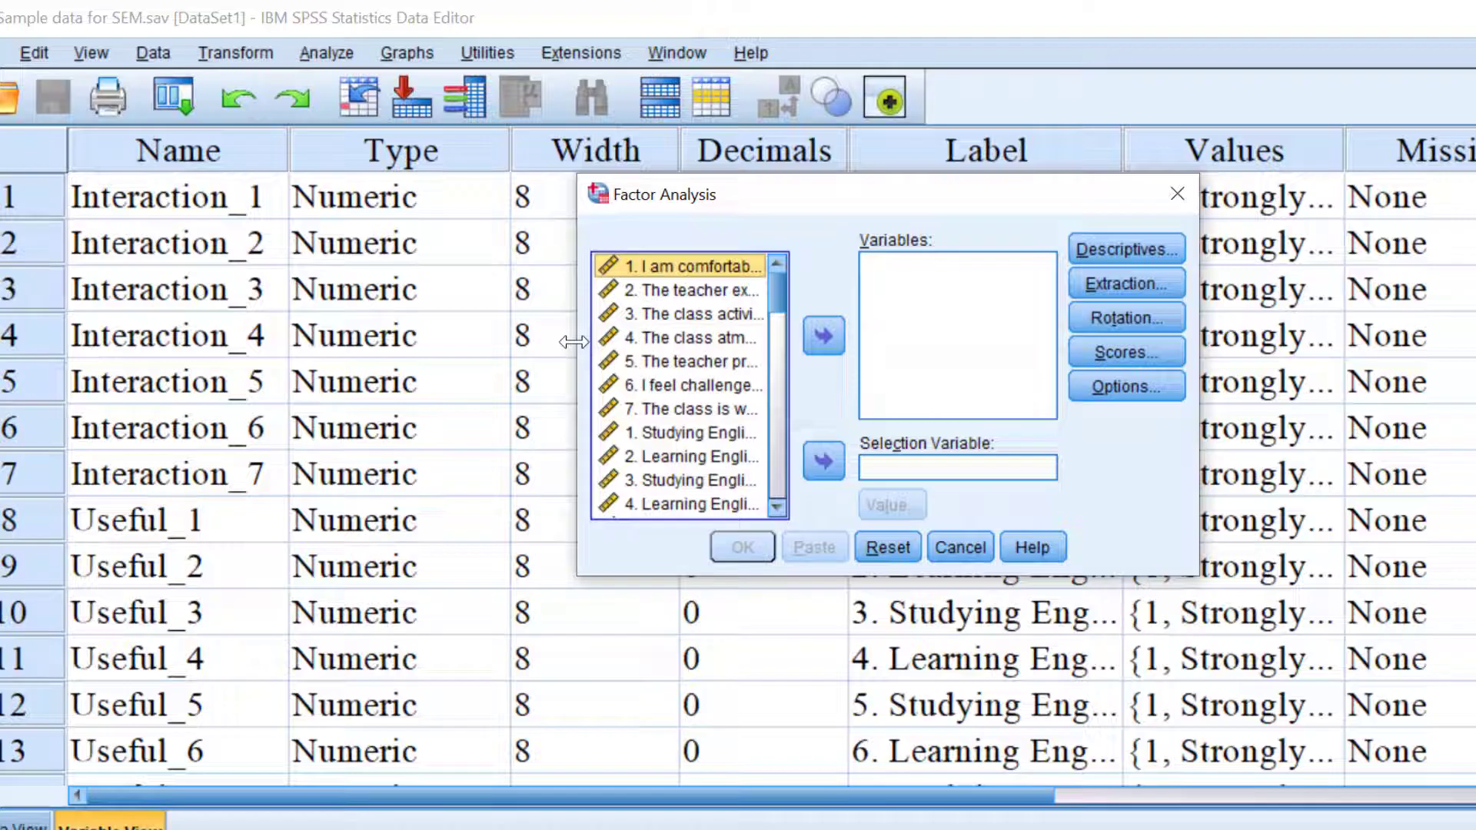
drag(581, 336, 476, 345)
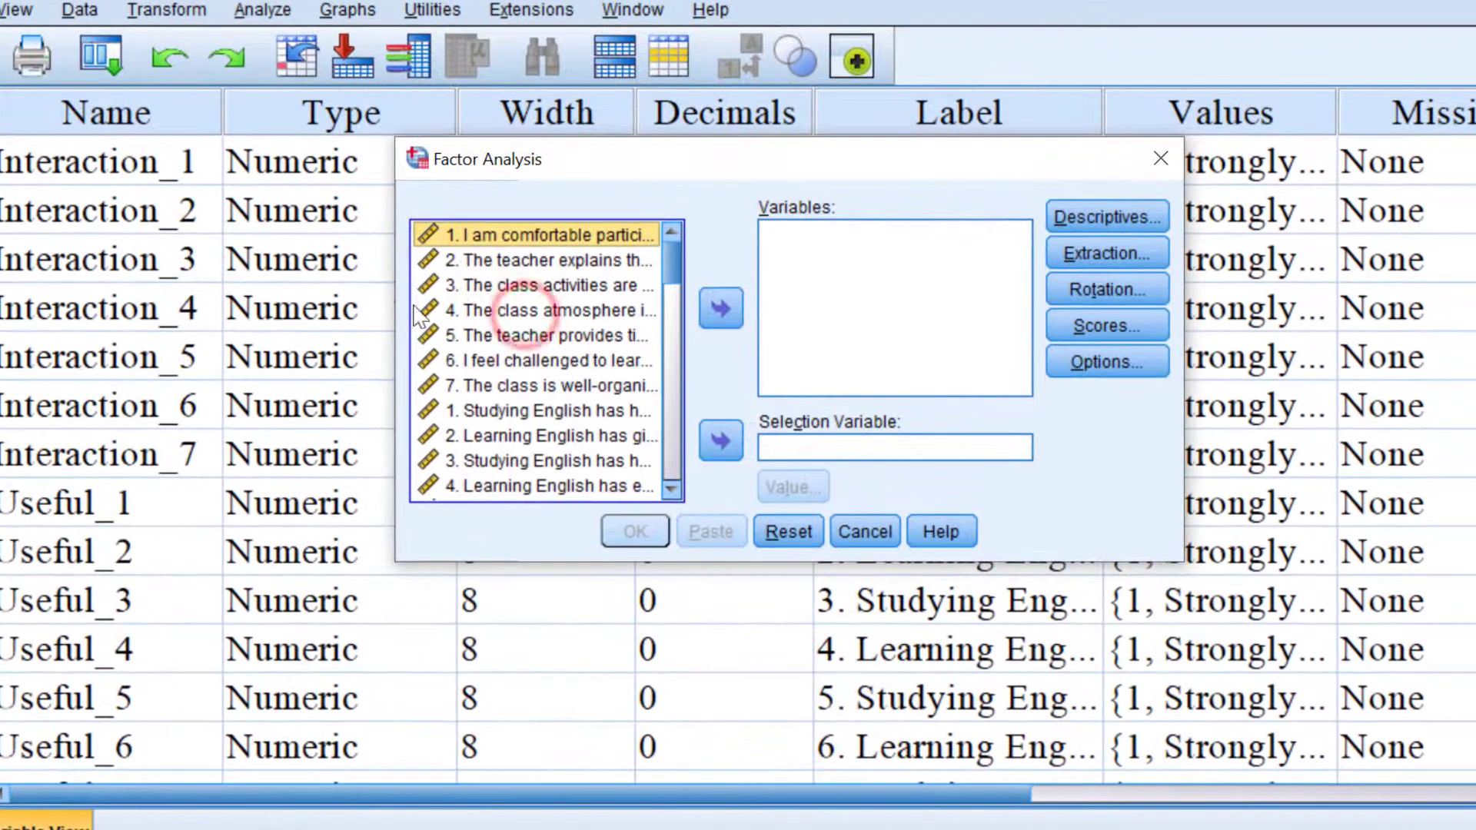
right_click(512, 245)
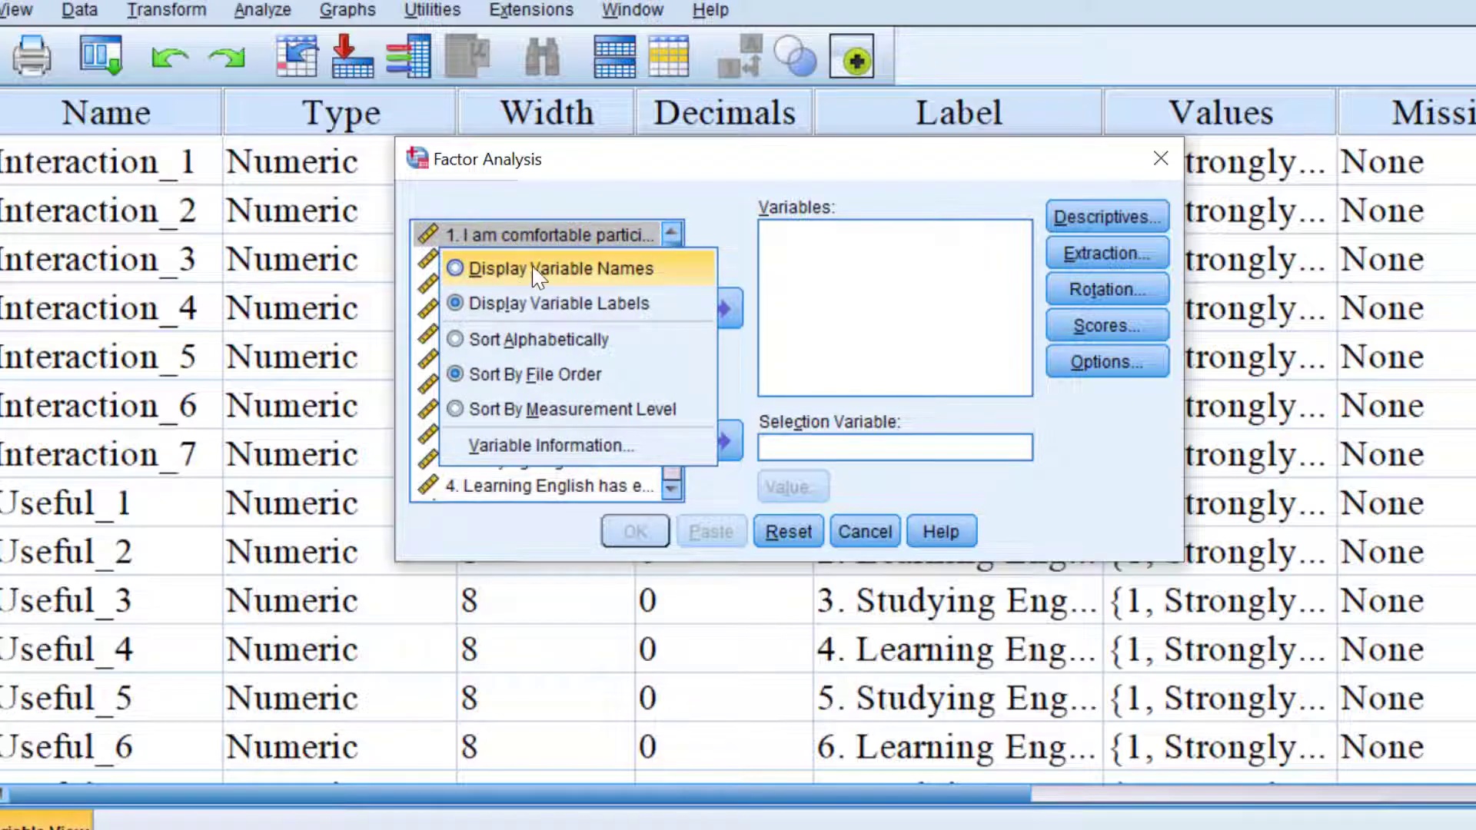
click(538, 271)
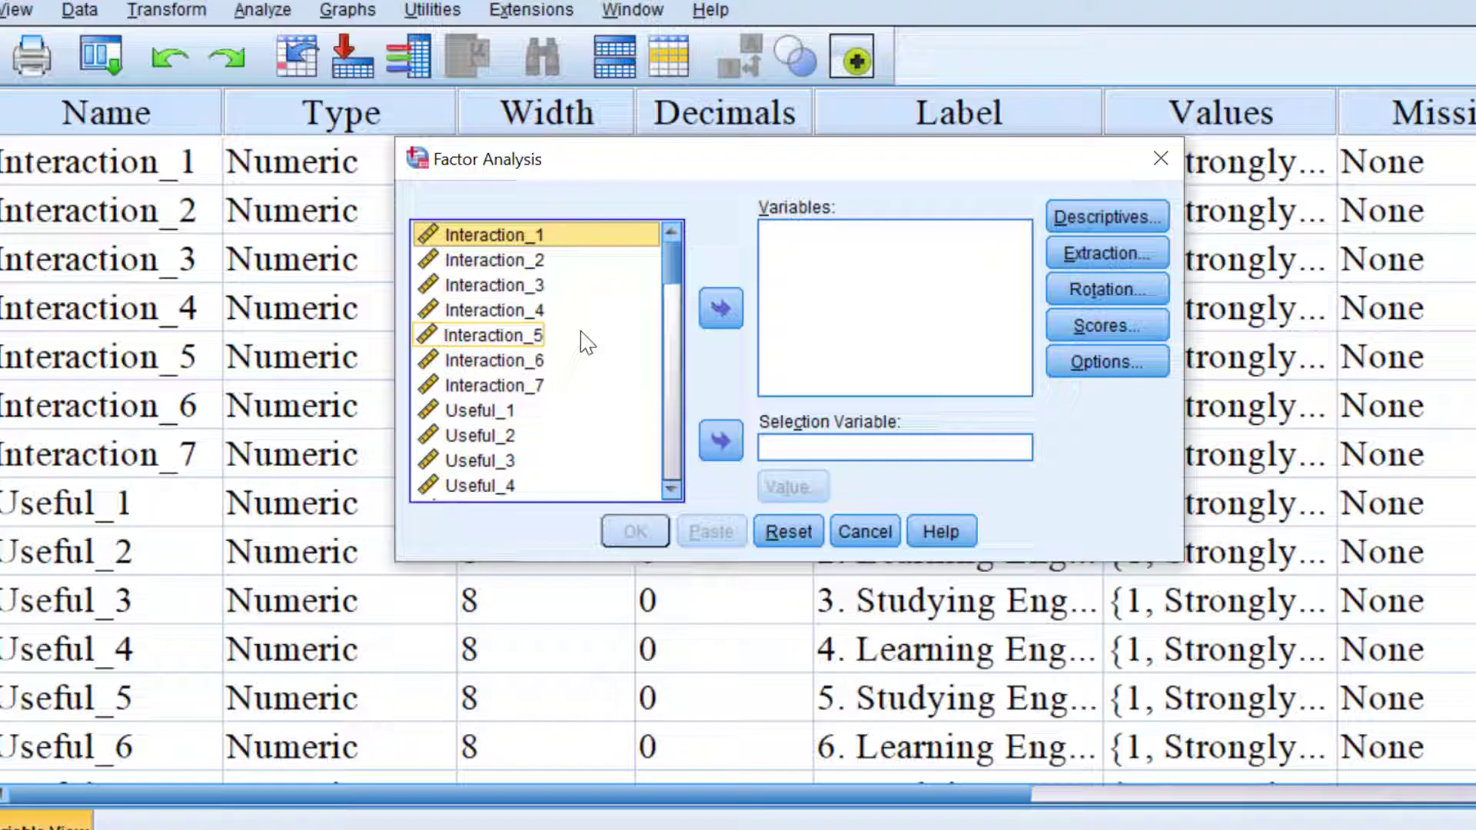
Add Interaction_1 through DecQual_8 to the Variables list.
click(486, 238)
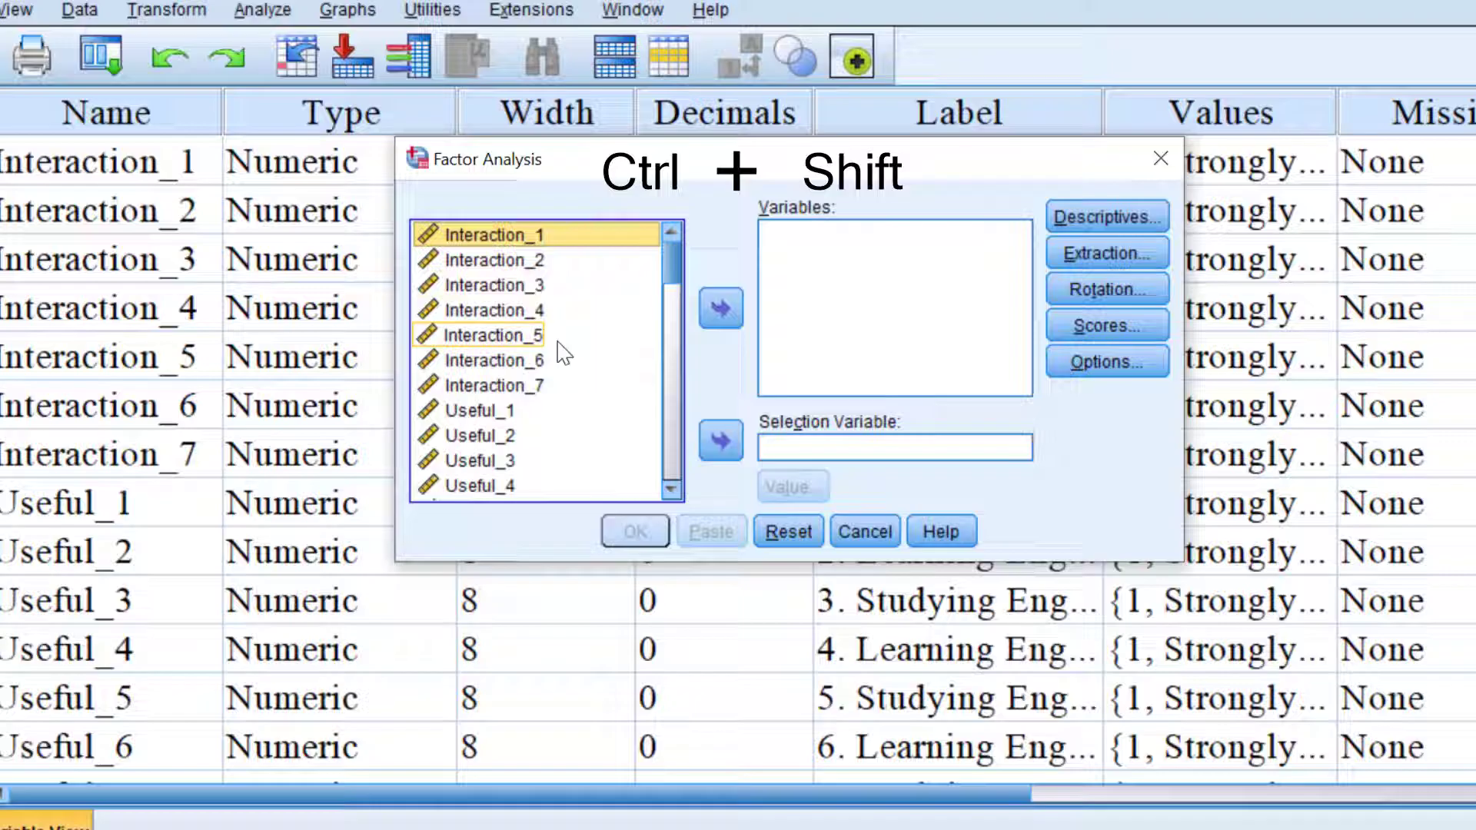
drag(671, 264, 673, 378)
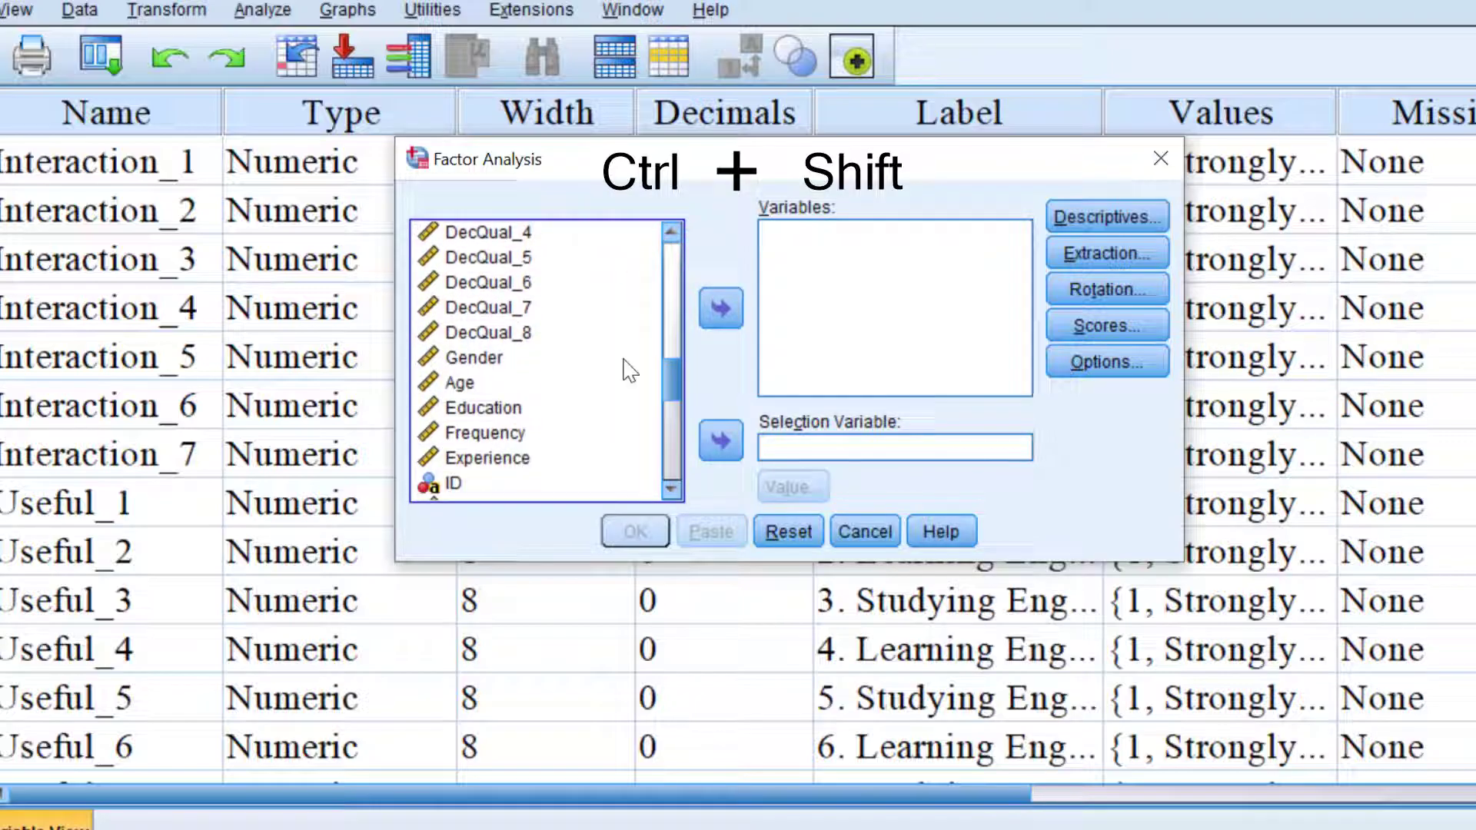
ctrl+shift+click(480, 334)
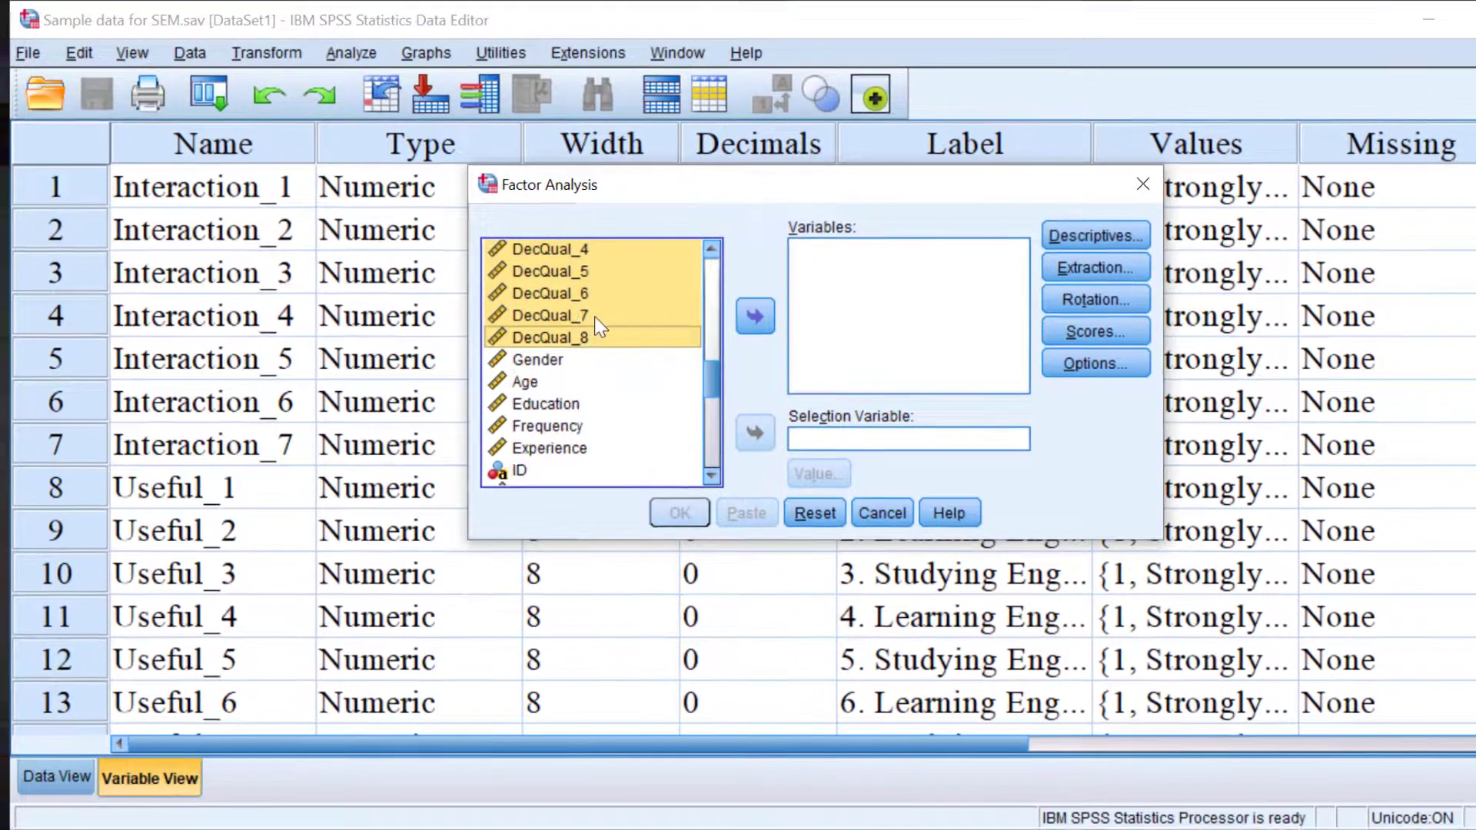
click(761, 321)
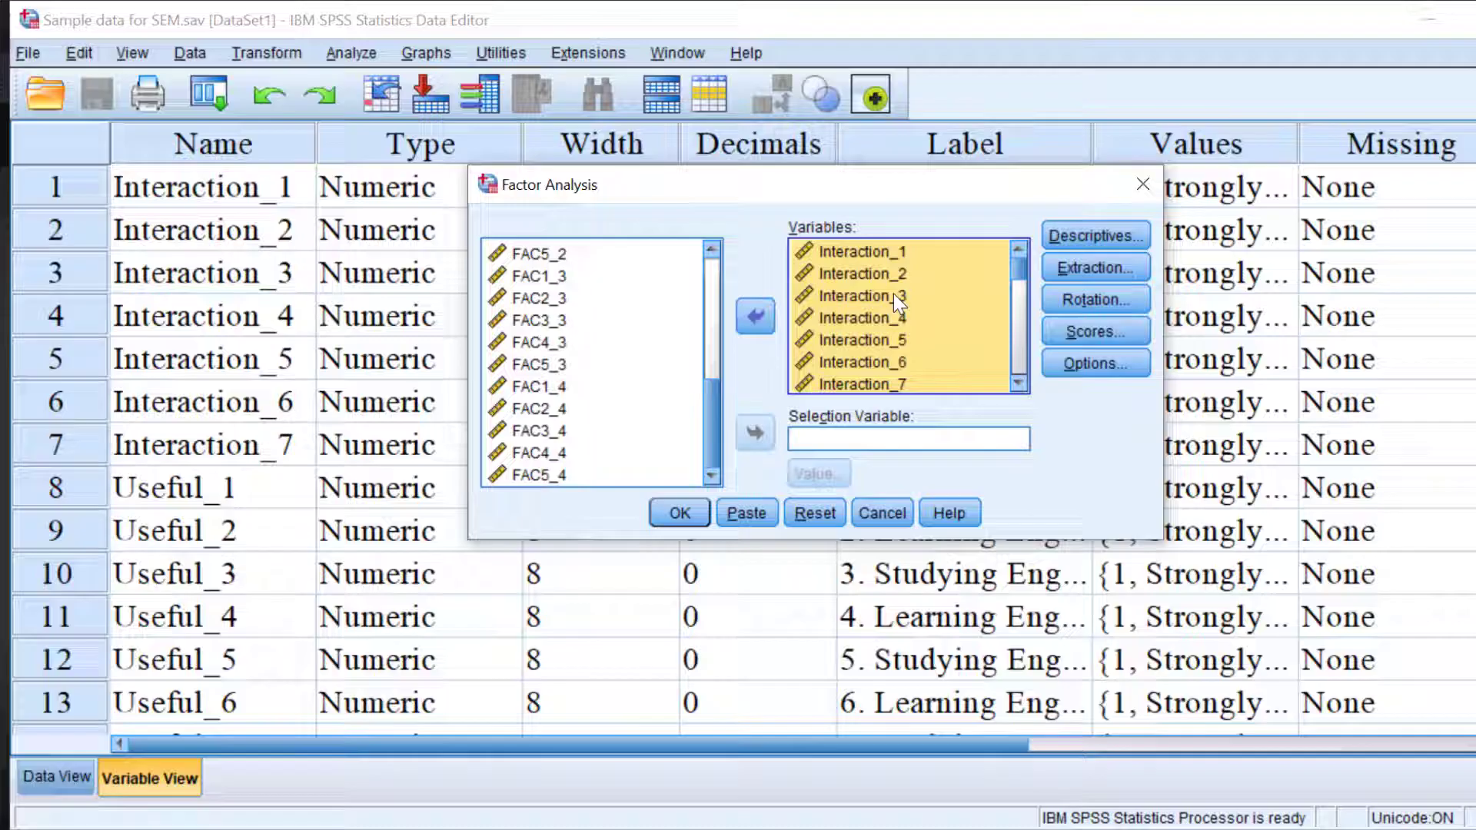
Request KMO and Bartlett's test of sphericity, leaving the determinant unchecked.
click(1100, 234)
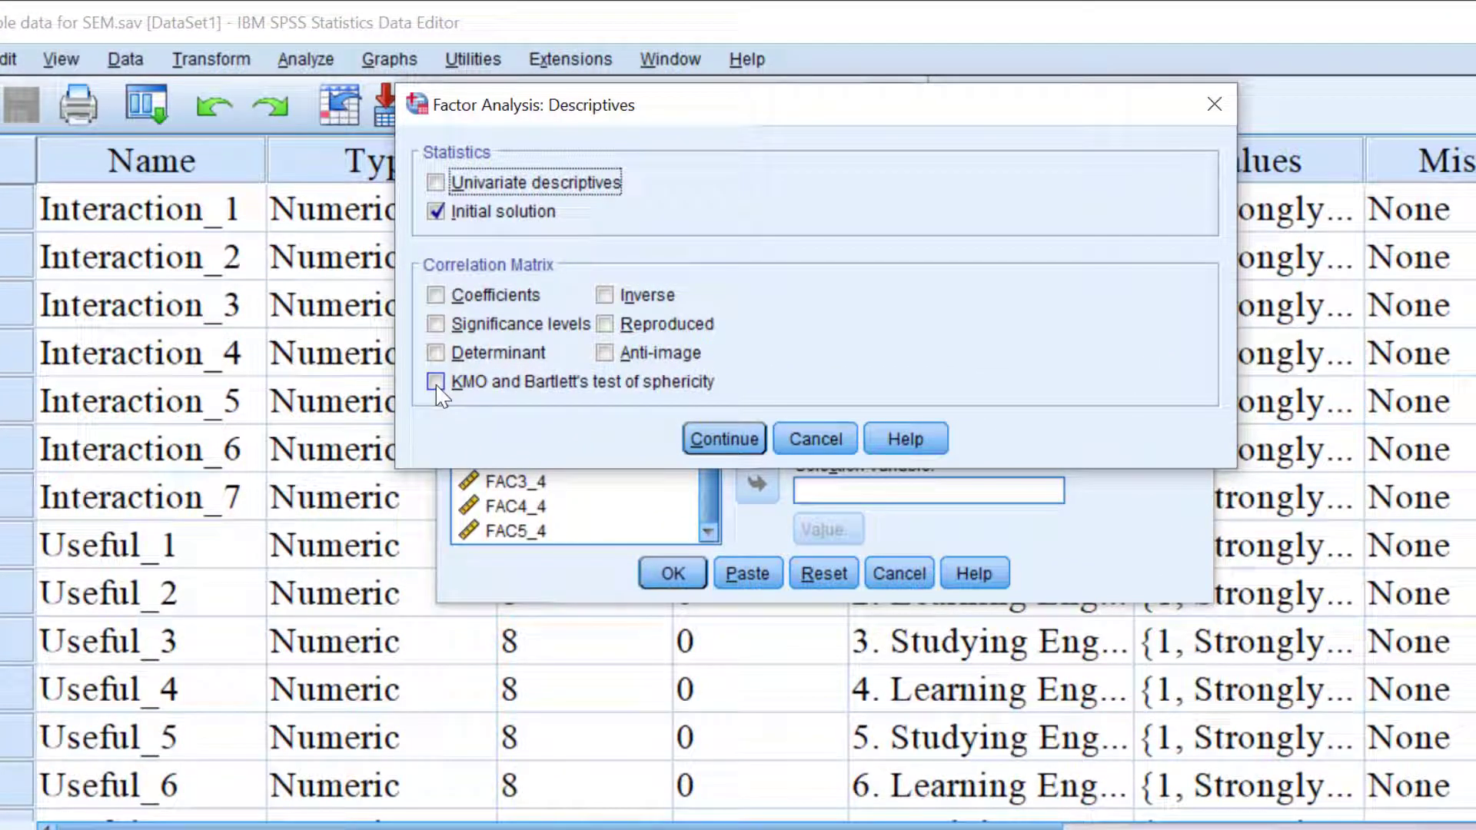
click(436, 382)
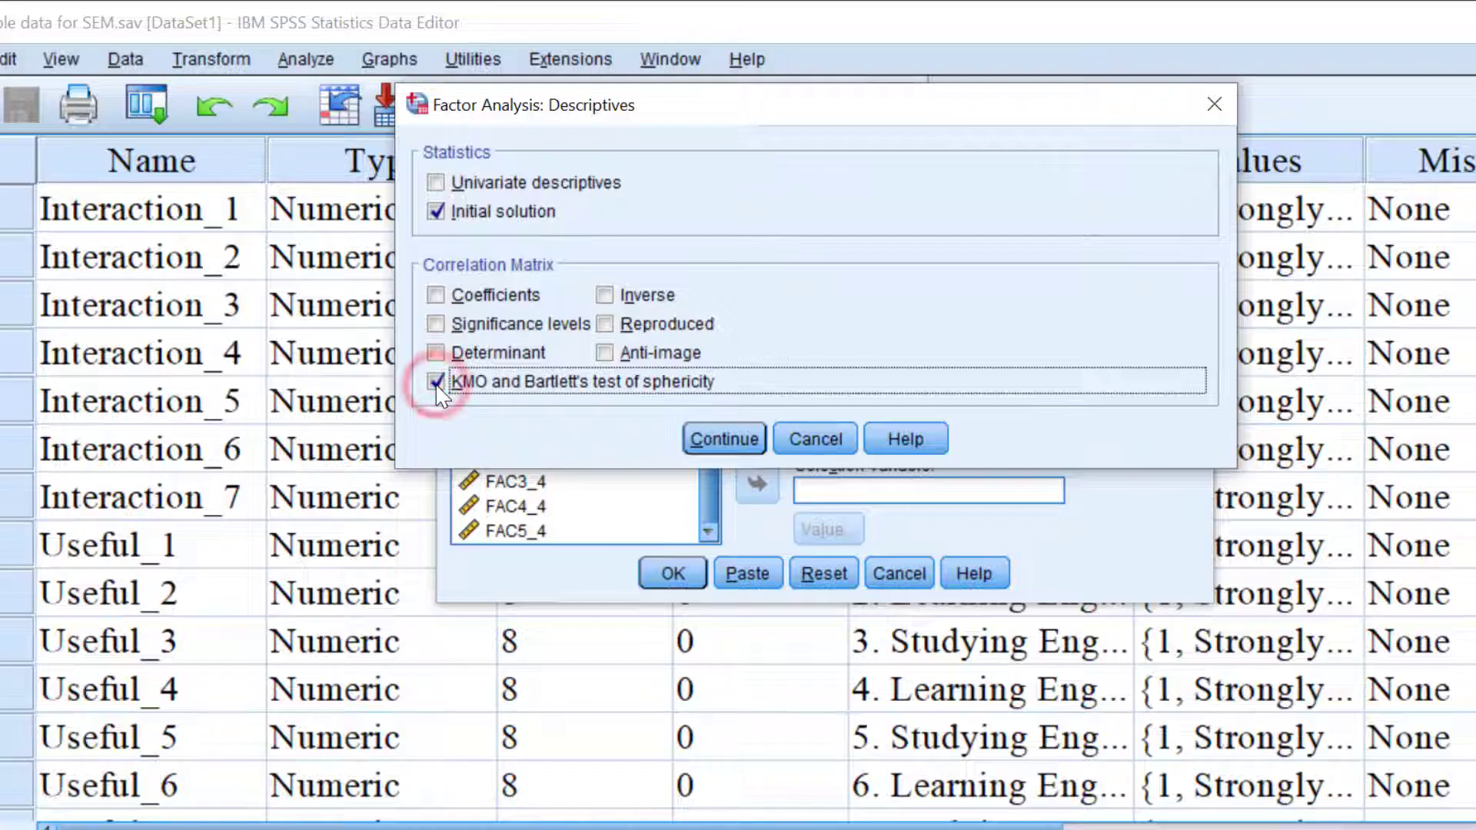
click(436, 355)
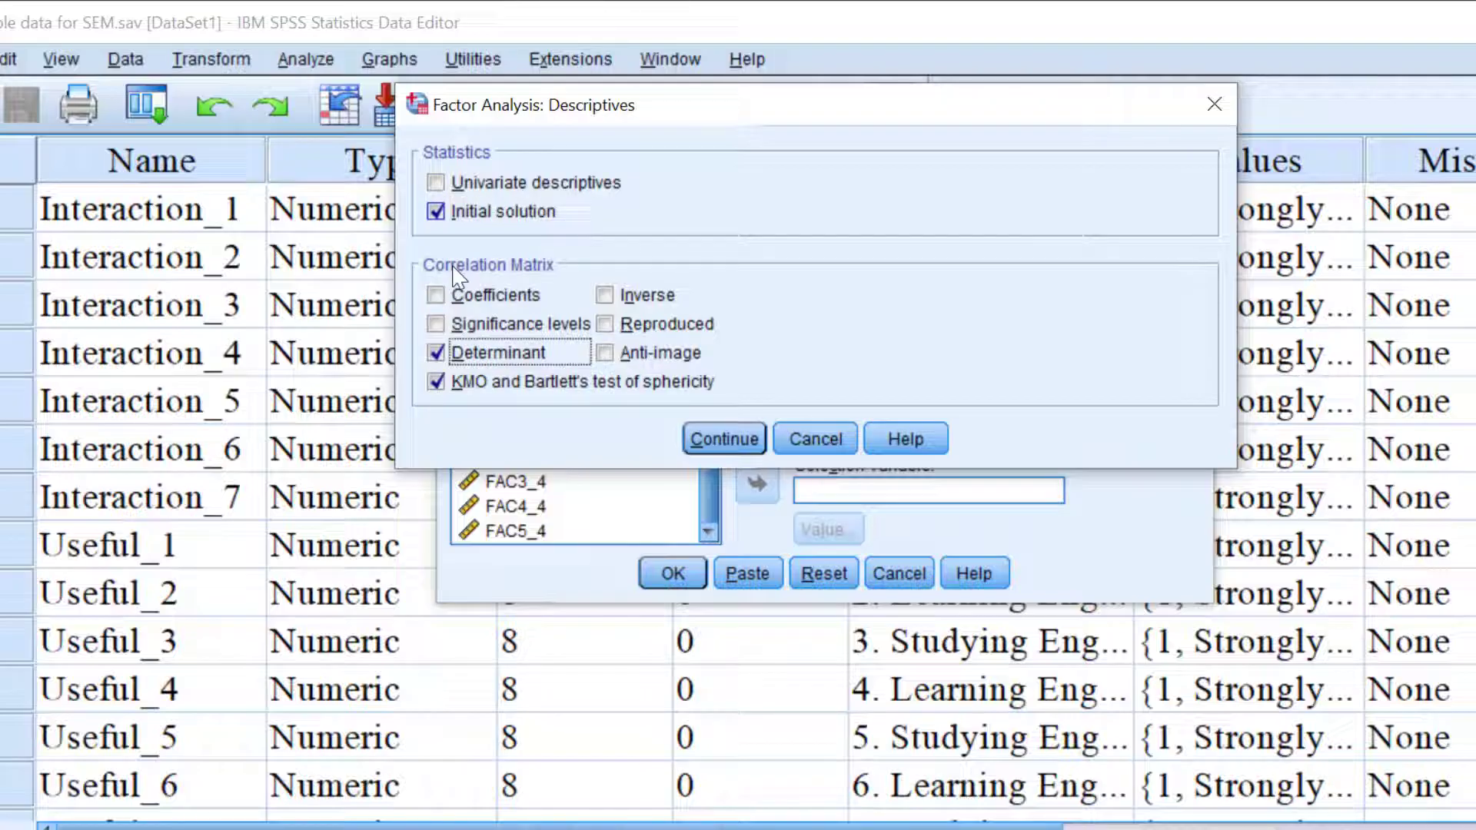
click(436, 355)
click(725, 438)
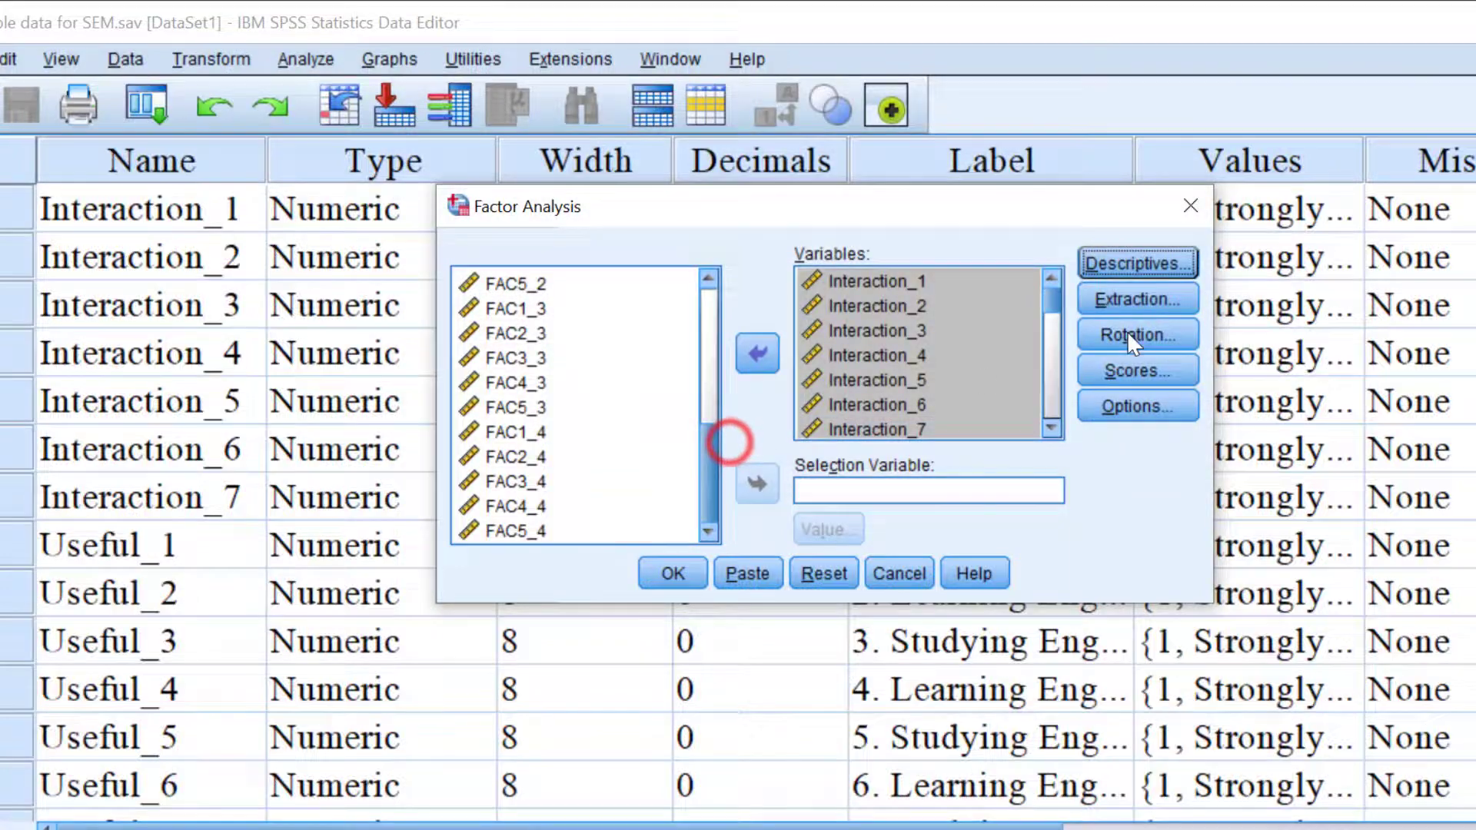
Set extraction to Maximum likelihood with a scree plot and no unrotated solution.
click(1138, 299)
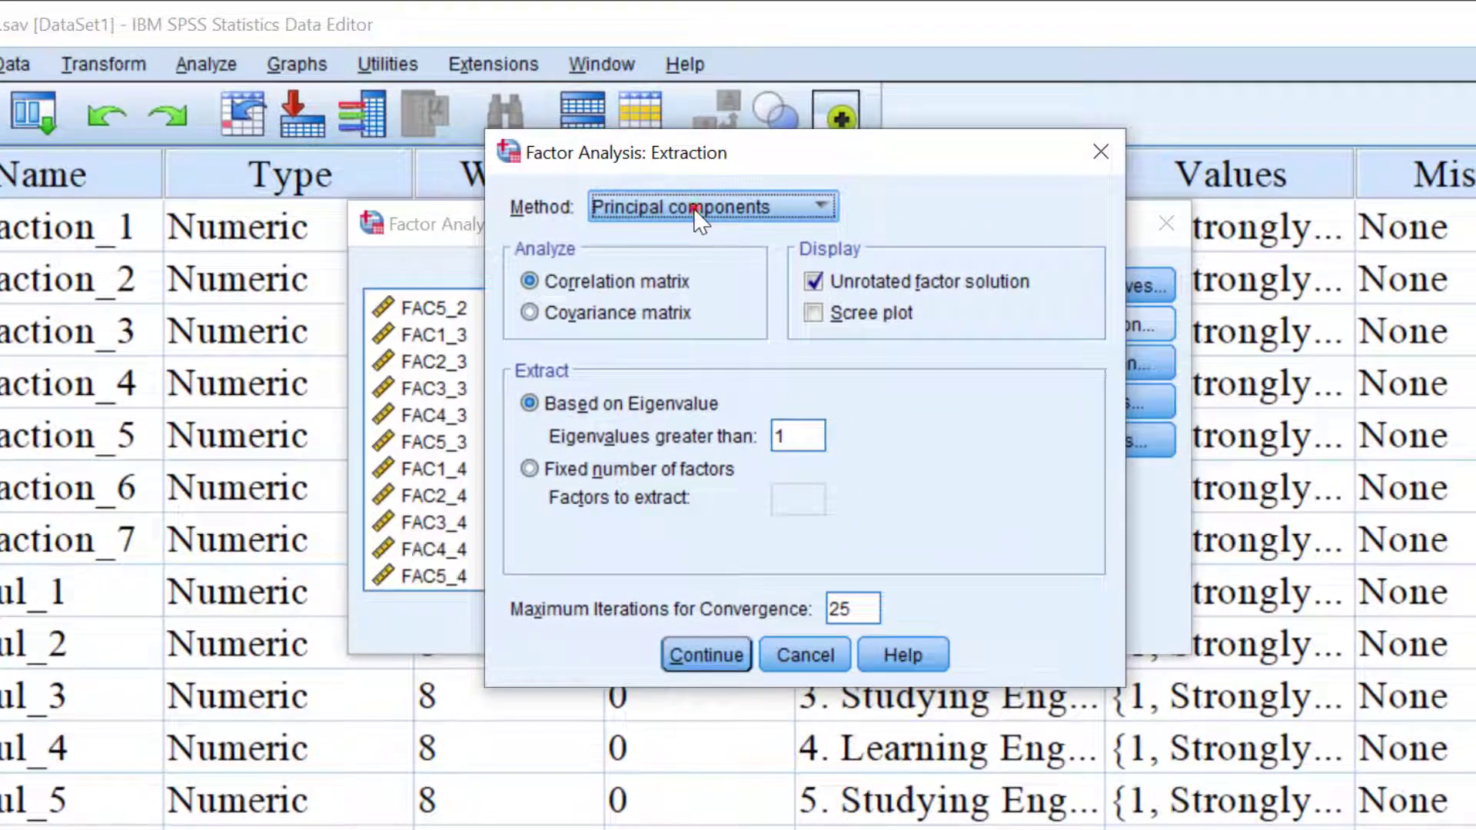
click(693, 209)
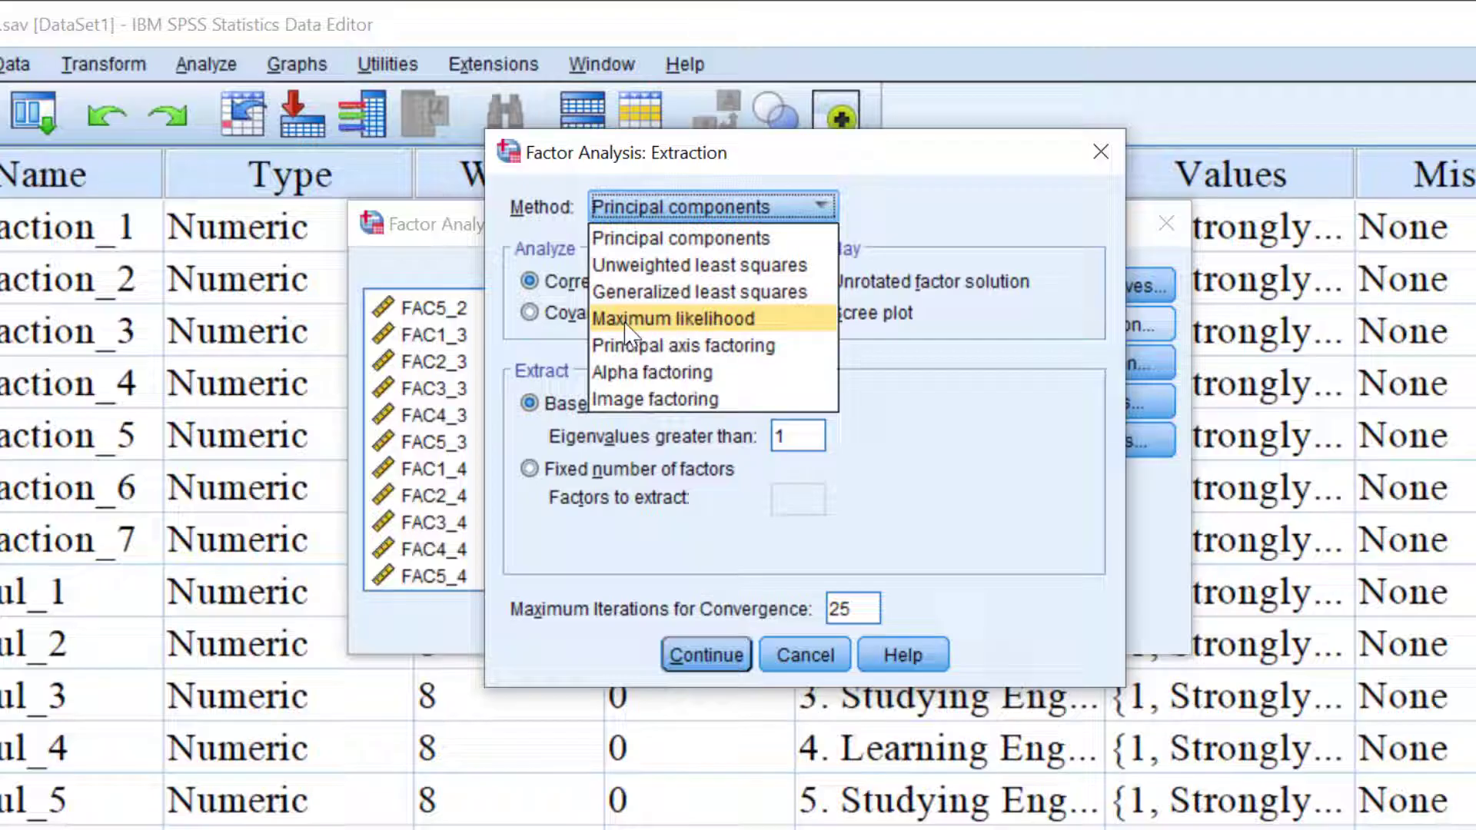
click(673, 321)
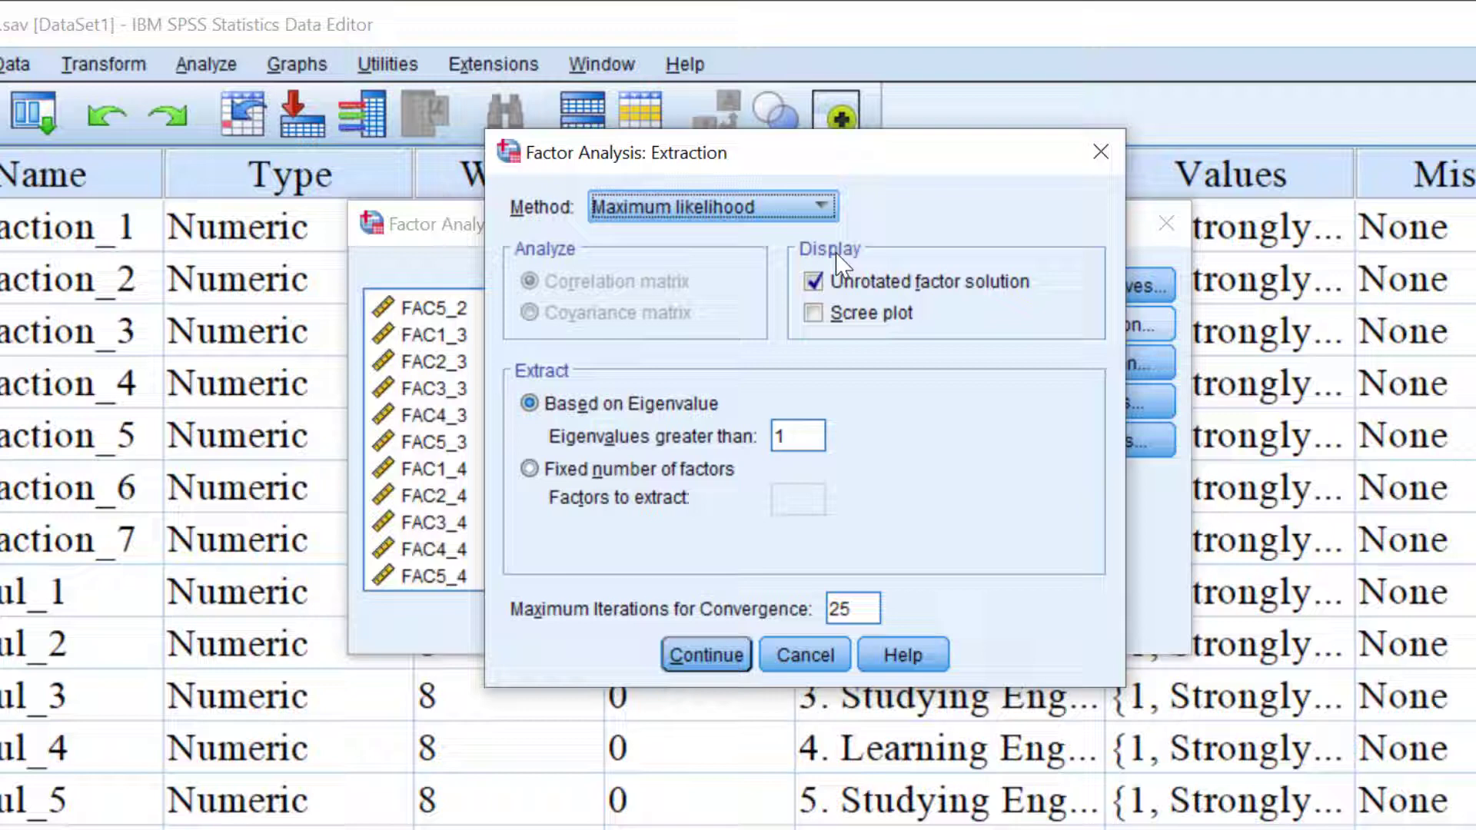
click(813, 313)
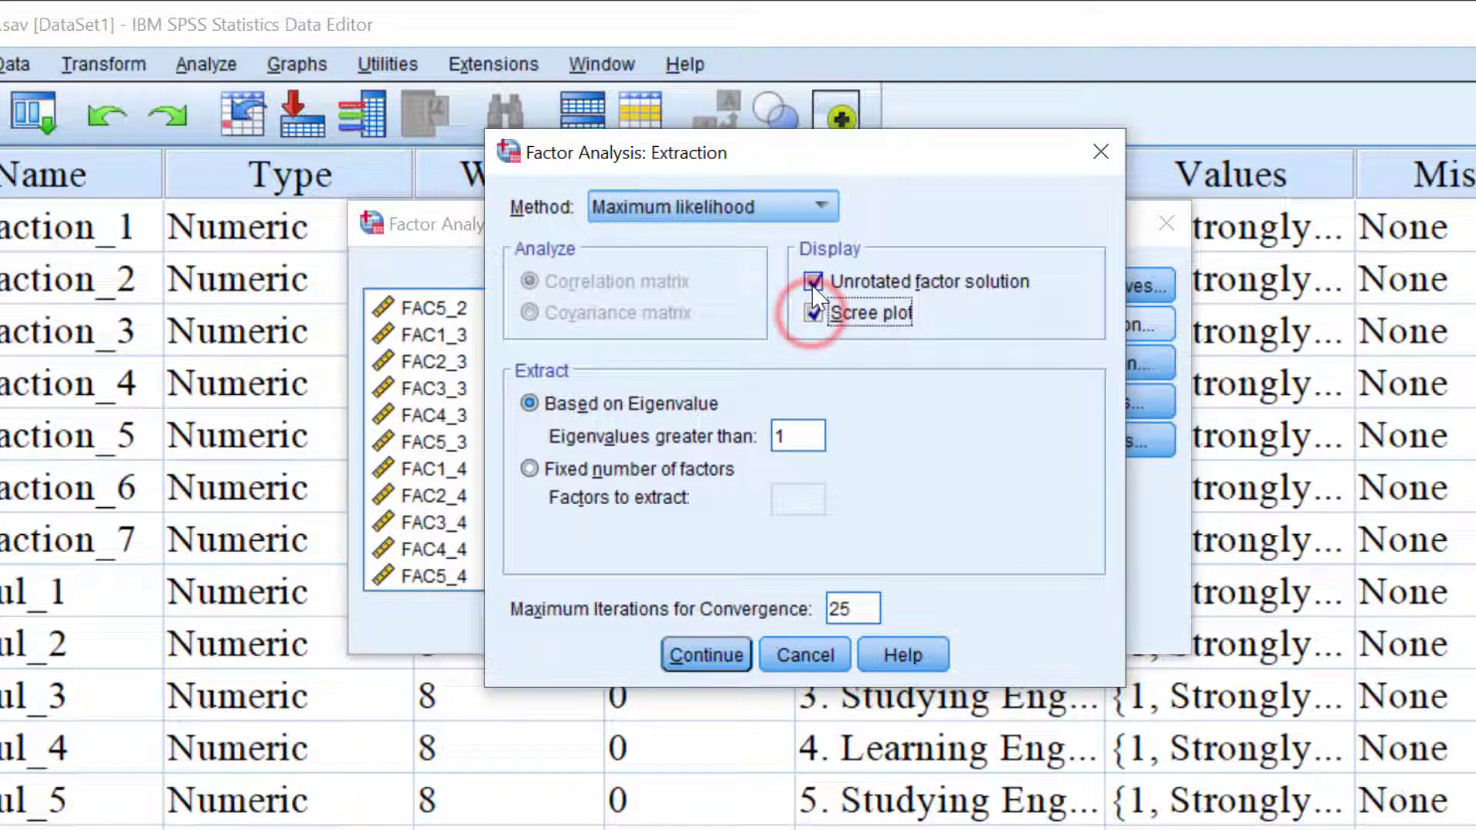
click(814, 285)
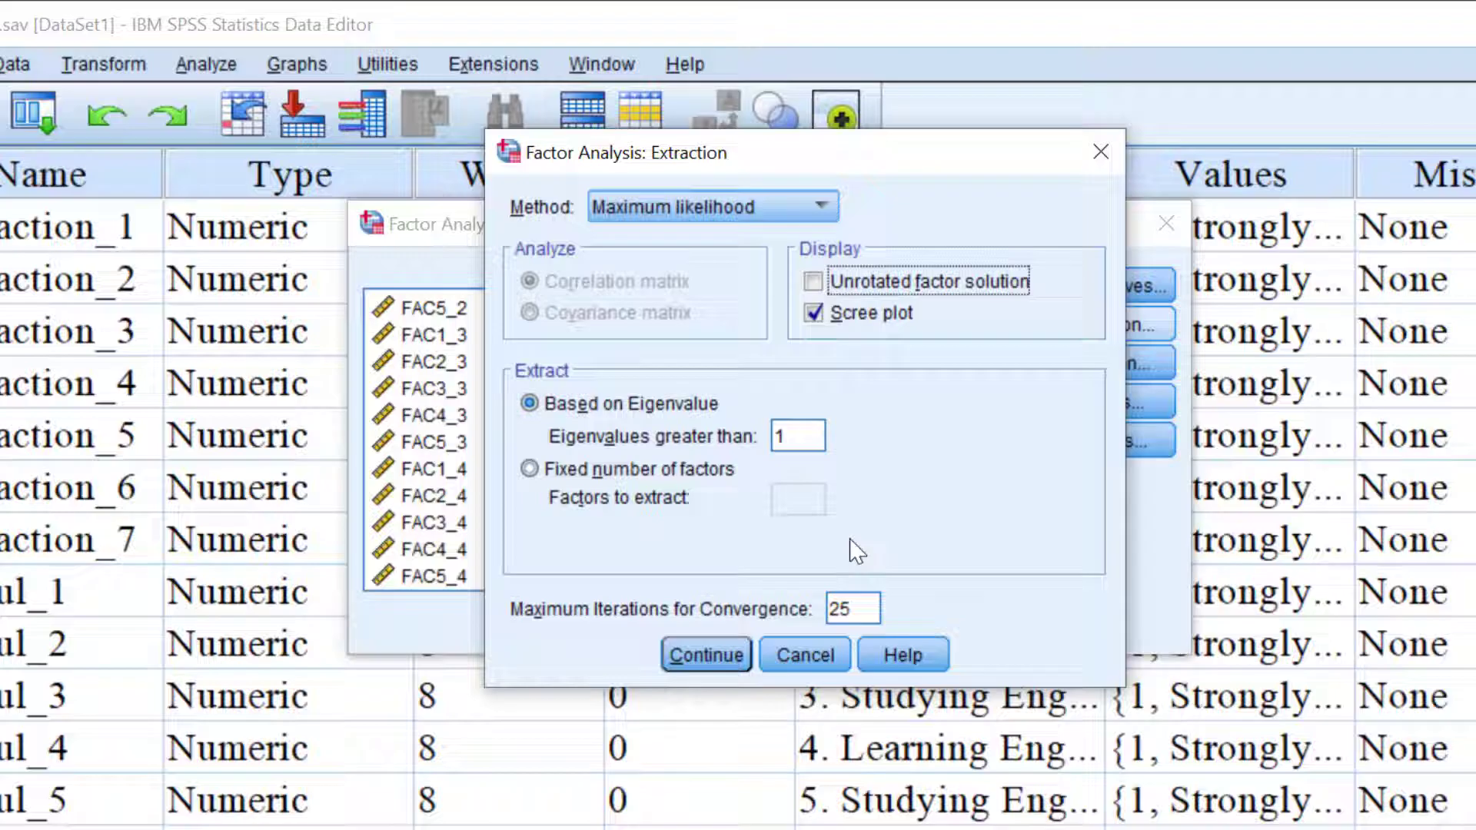
click(706, 655)
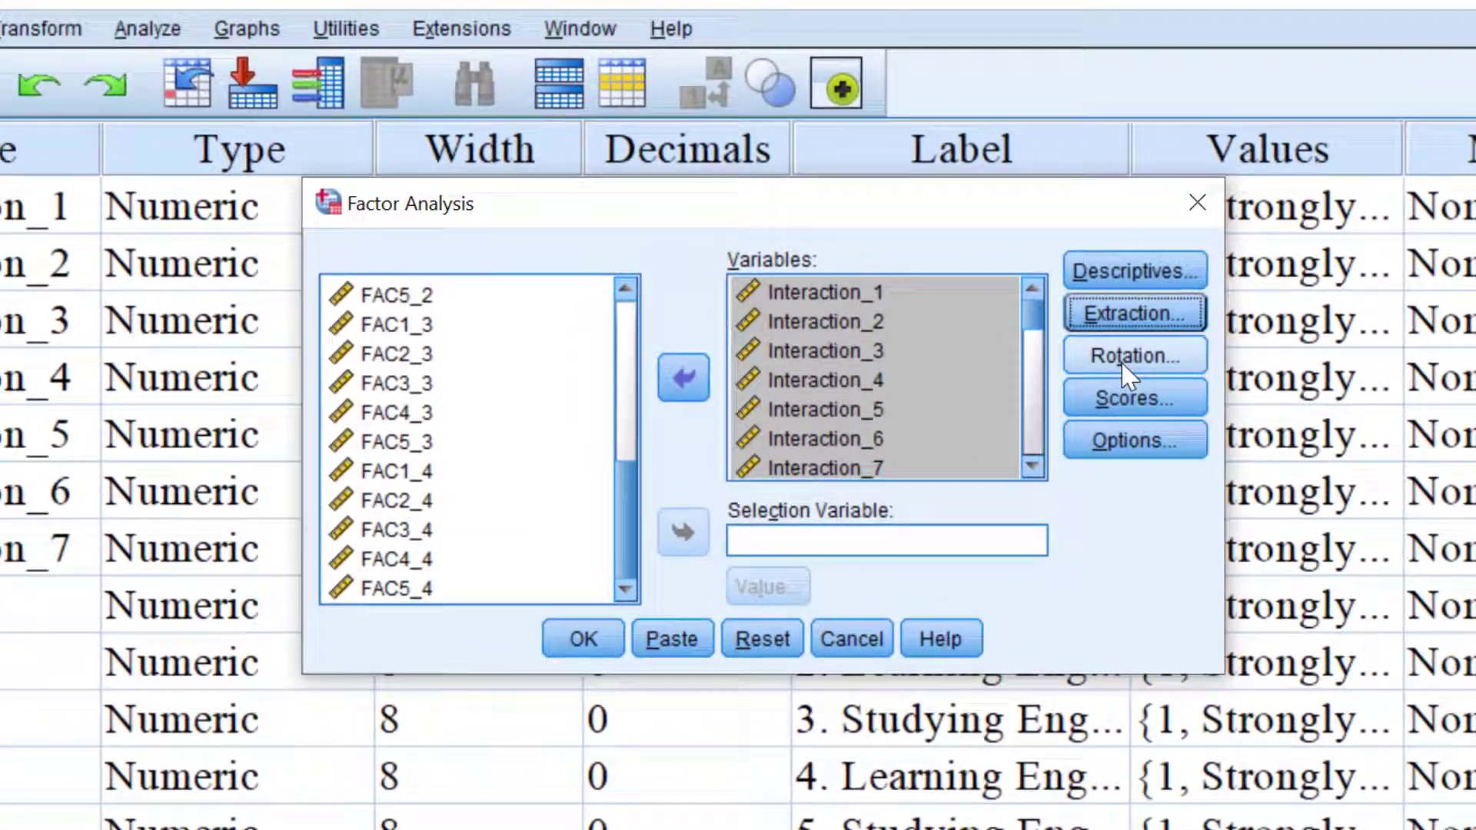
Set the factor rotation method to Promax.
click(1124, 364)
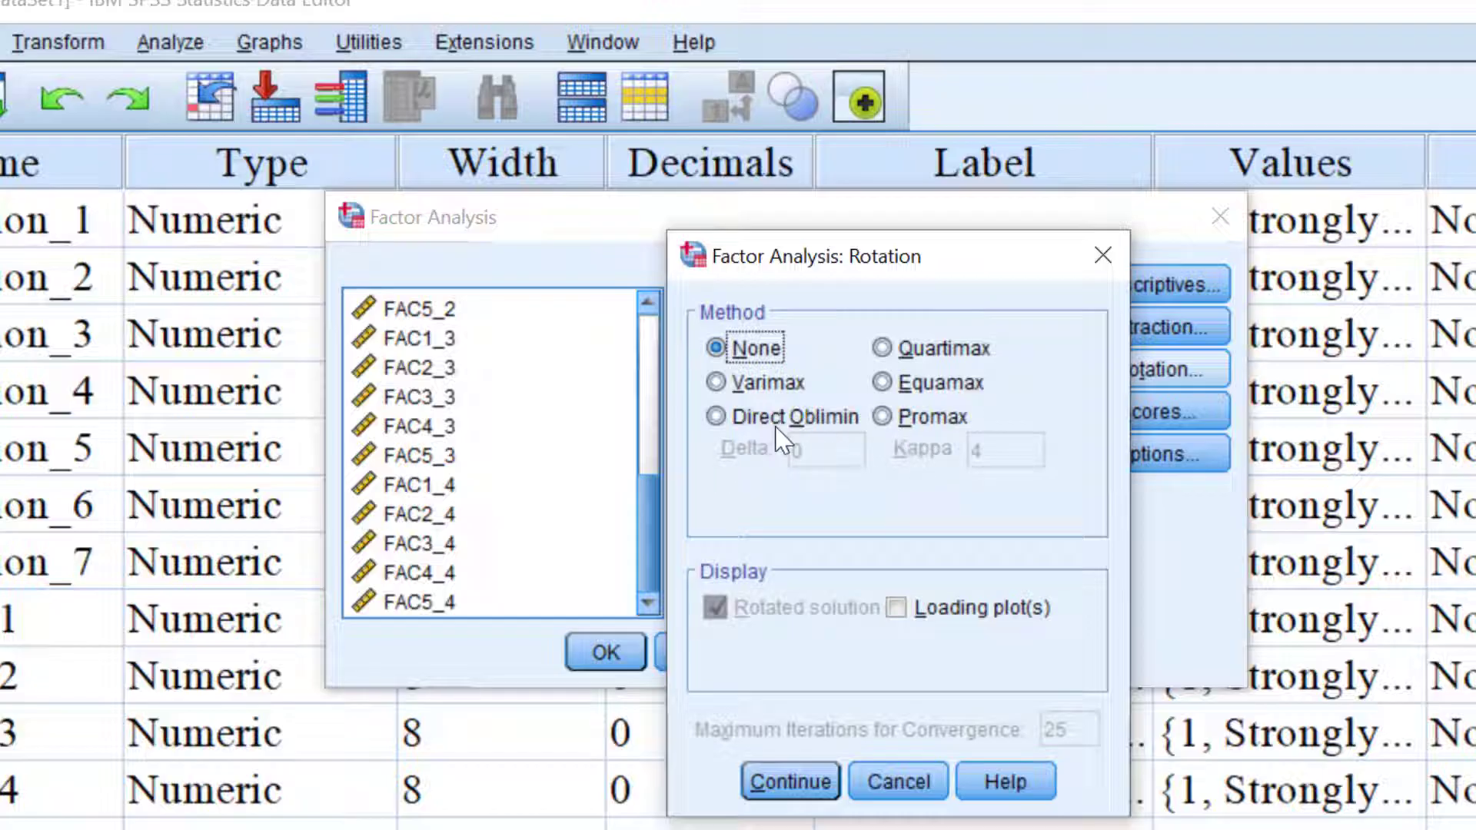
click(883, 418)
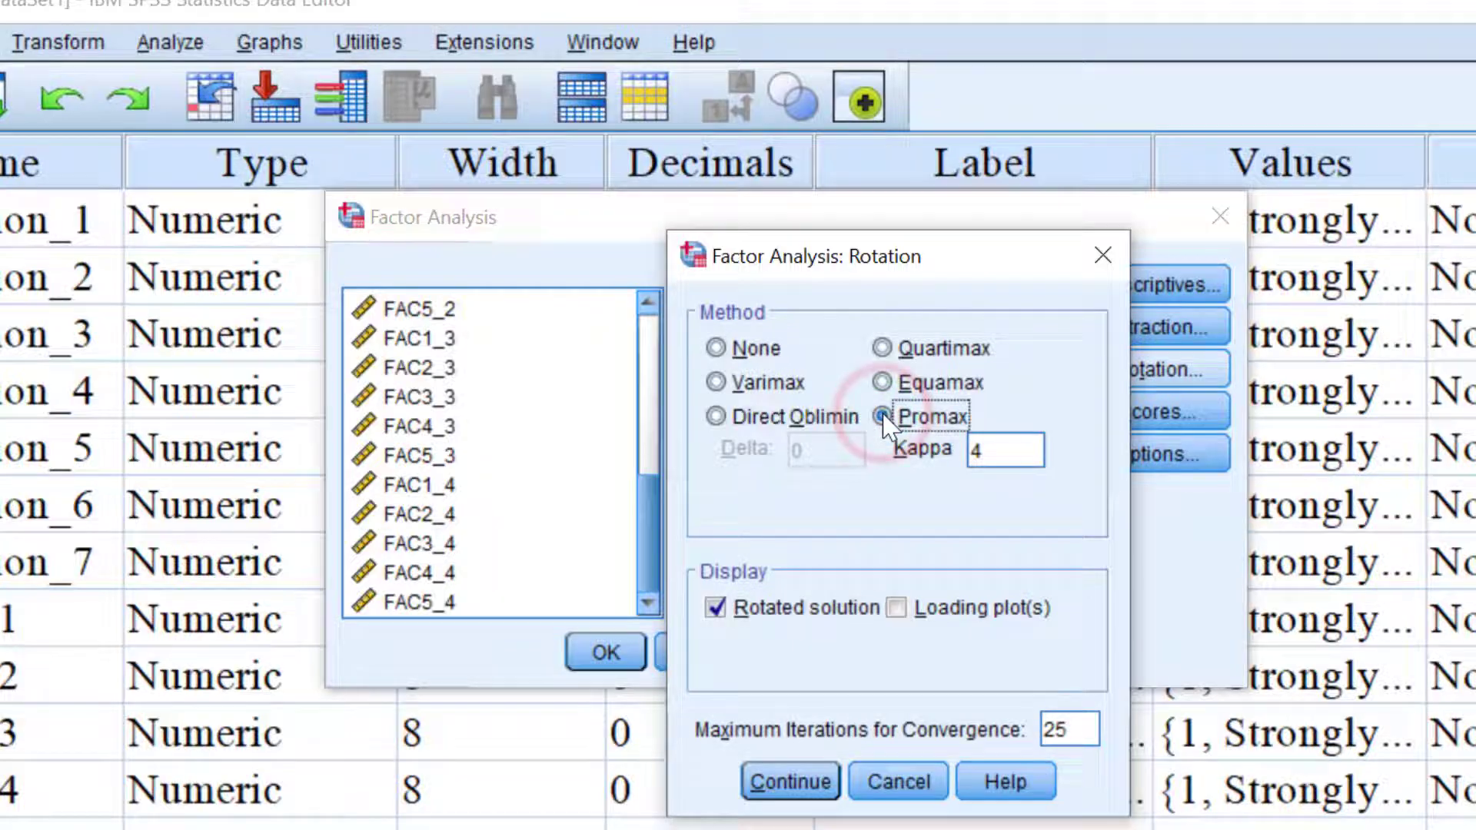
click(789, 785)
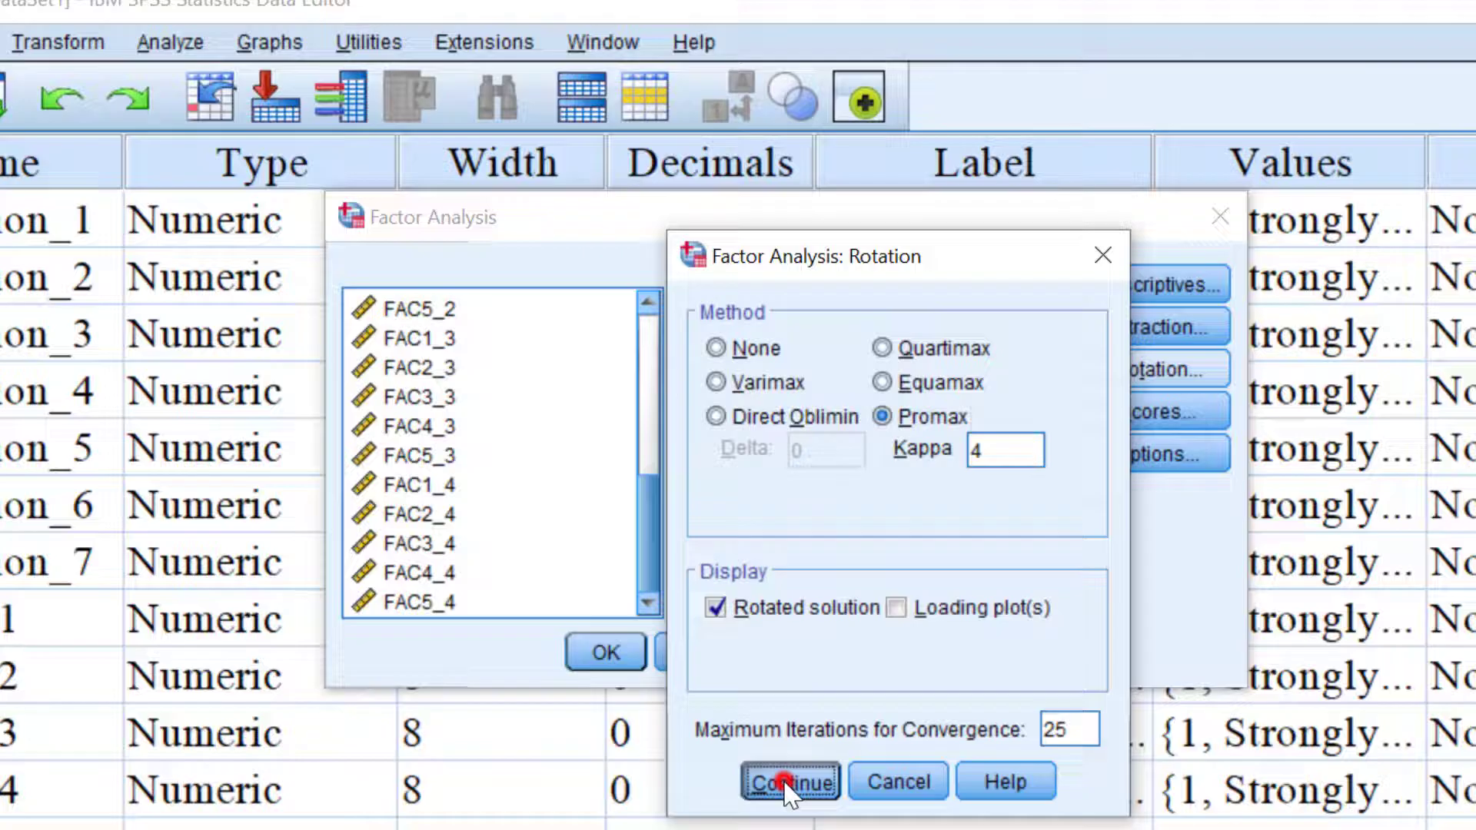
click(1137, 413)
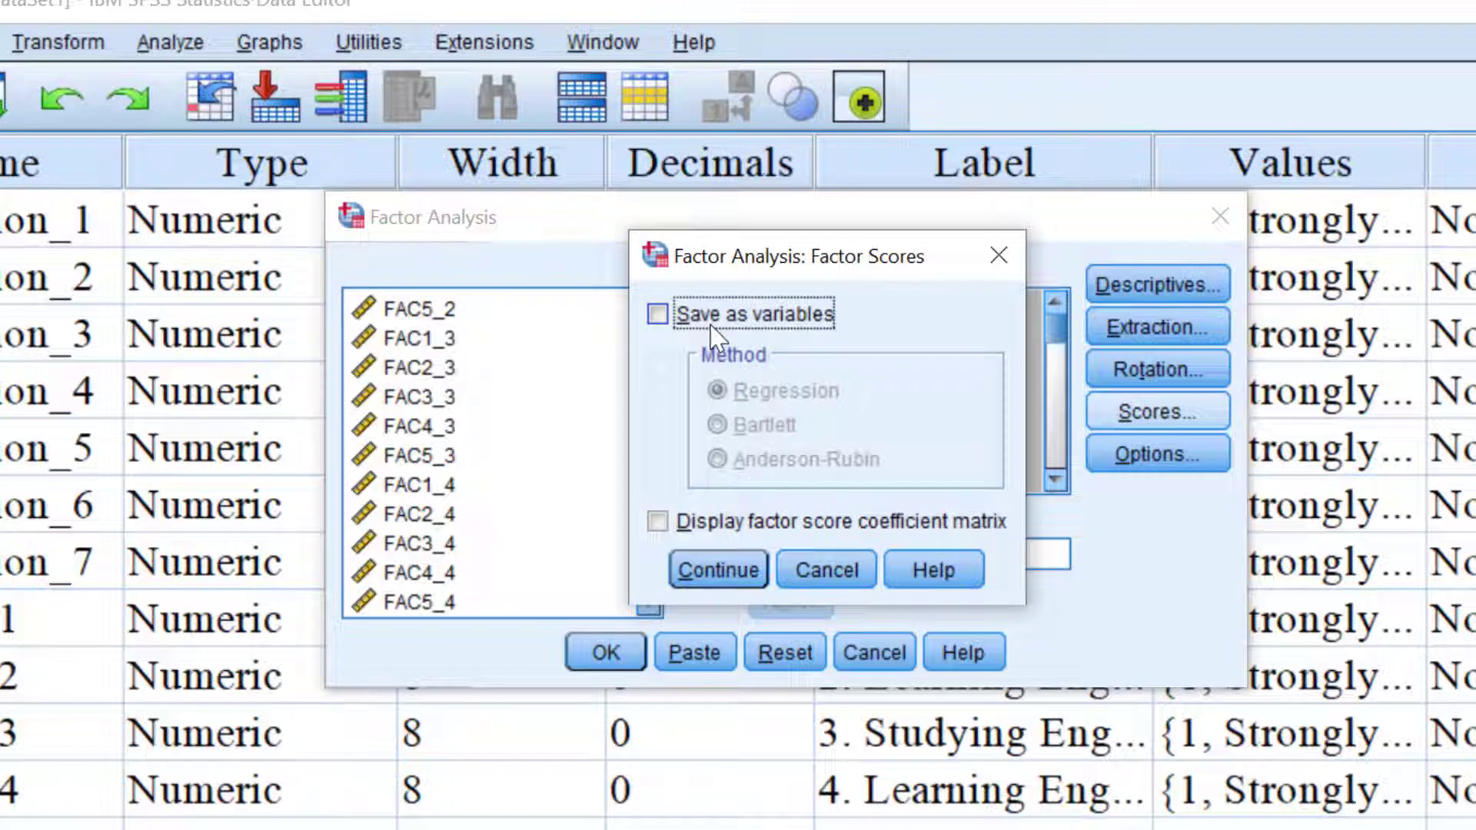
Save factor scores as new variables using the Regression method.
click(661, 318)
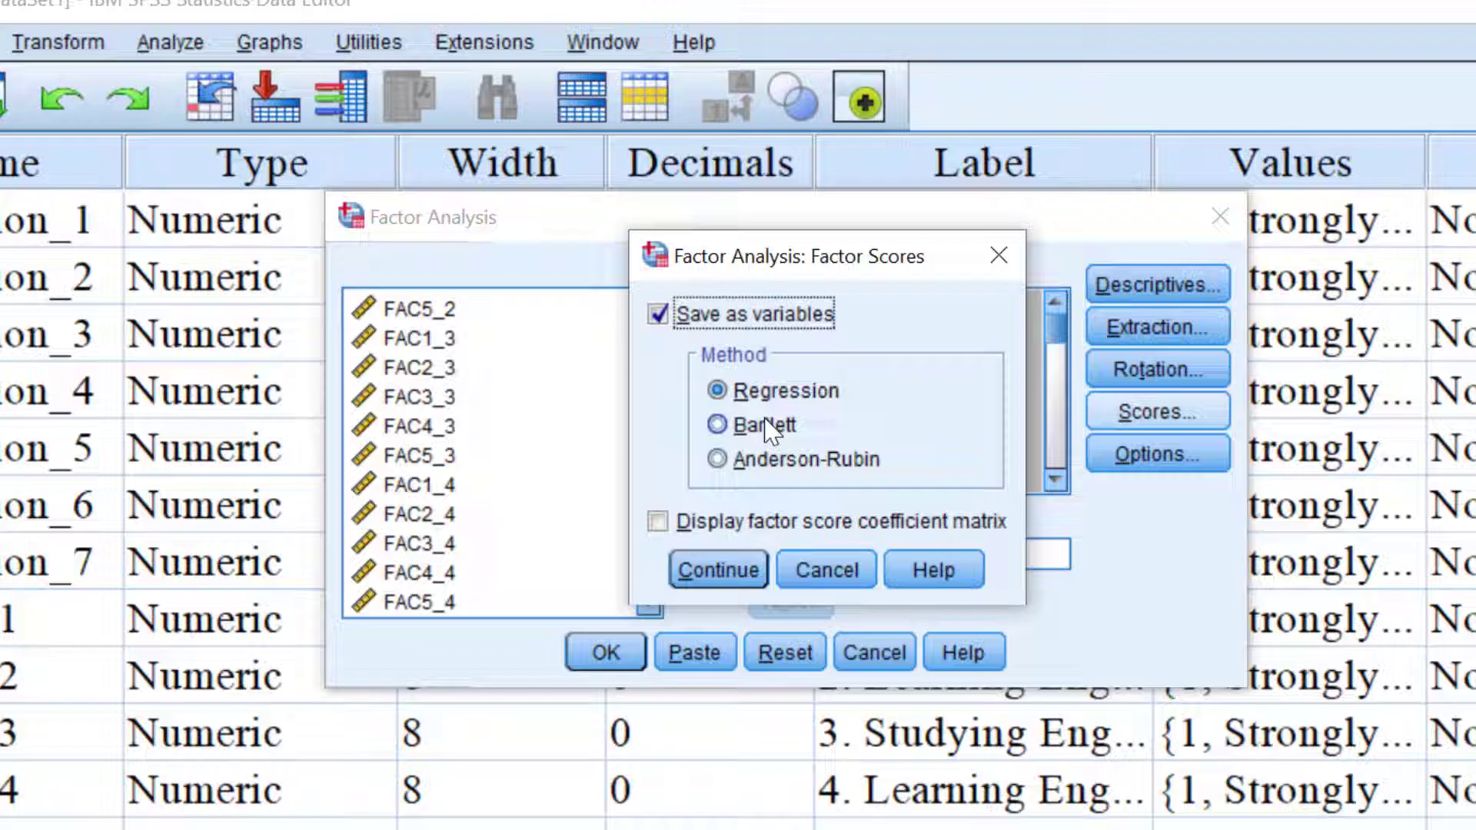
click(721, 581)
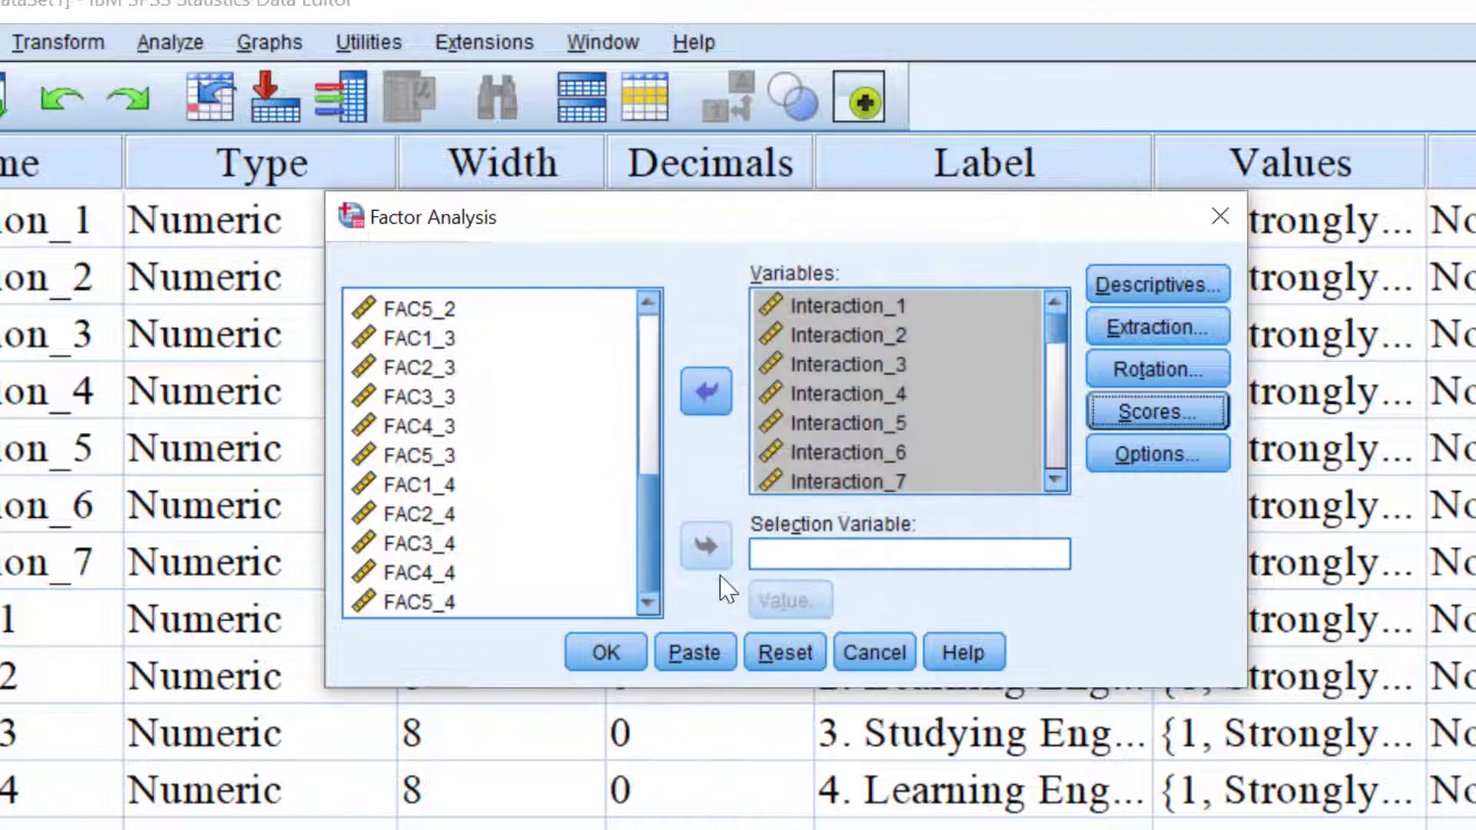
Replace missing values with the mean, sort loadings by size, and suppress those below .30.
click(1147, 457)
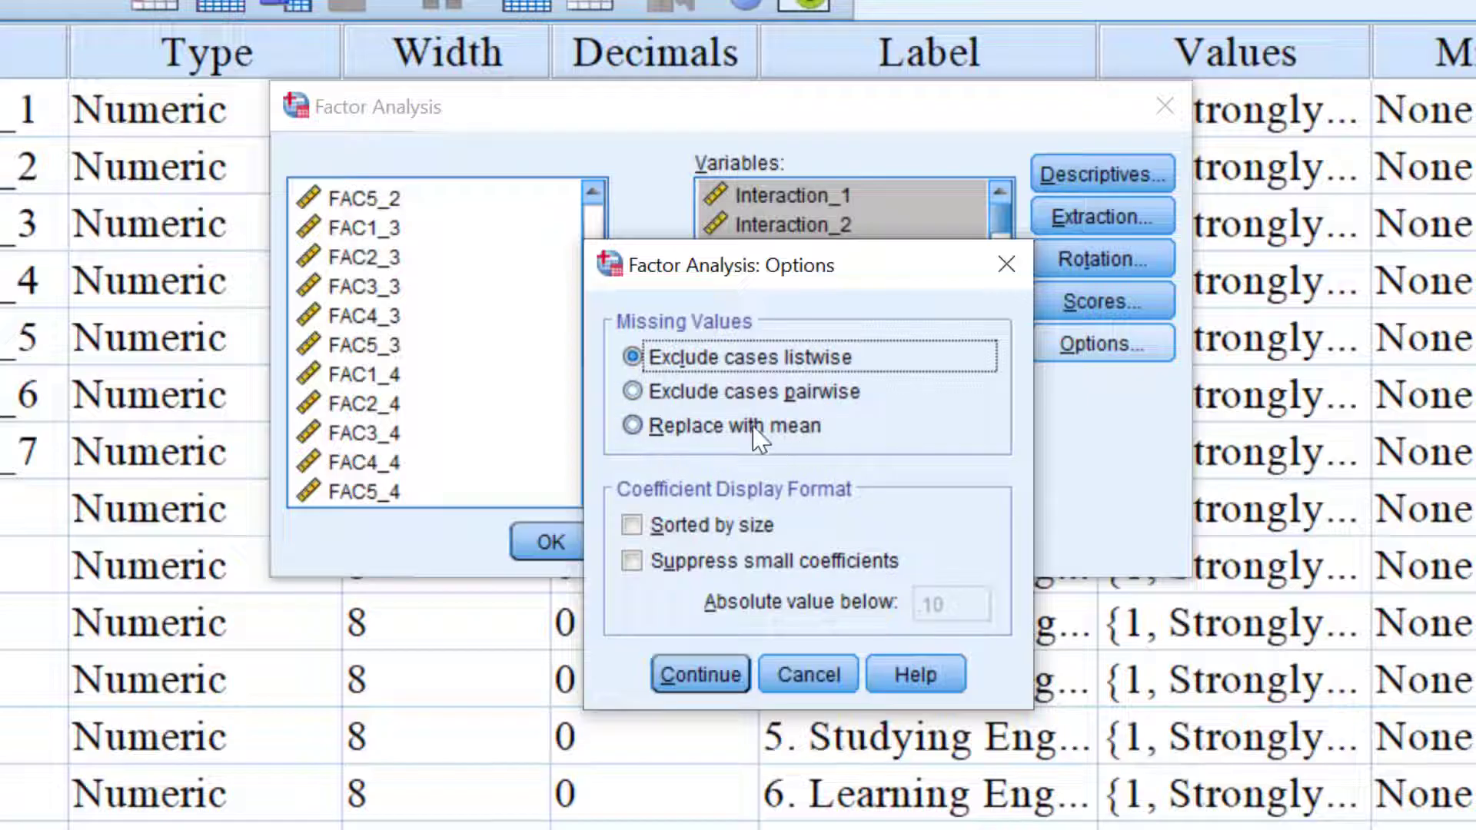
click(635, 432)
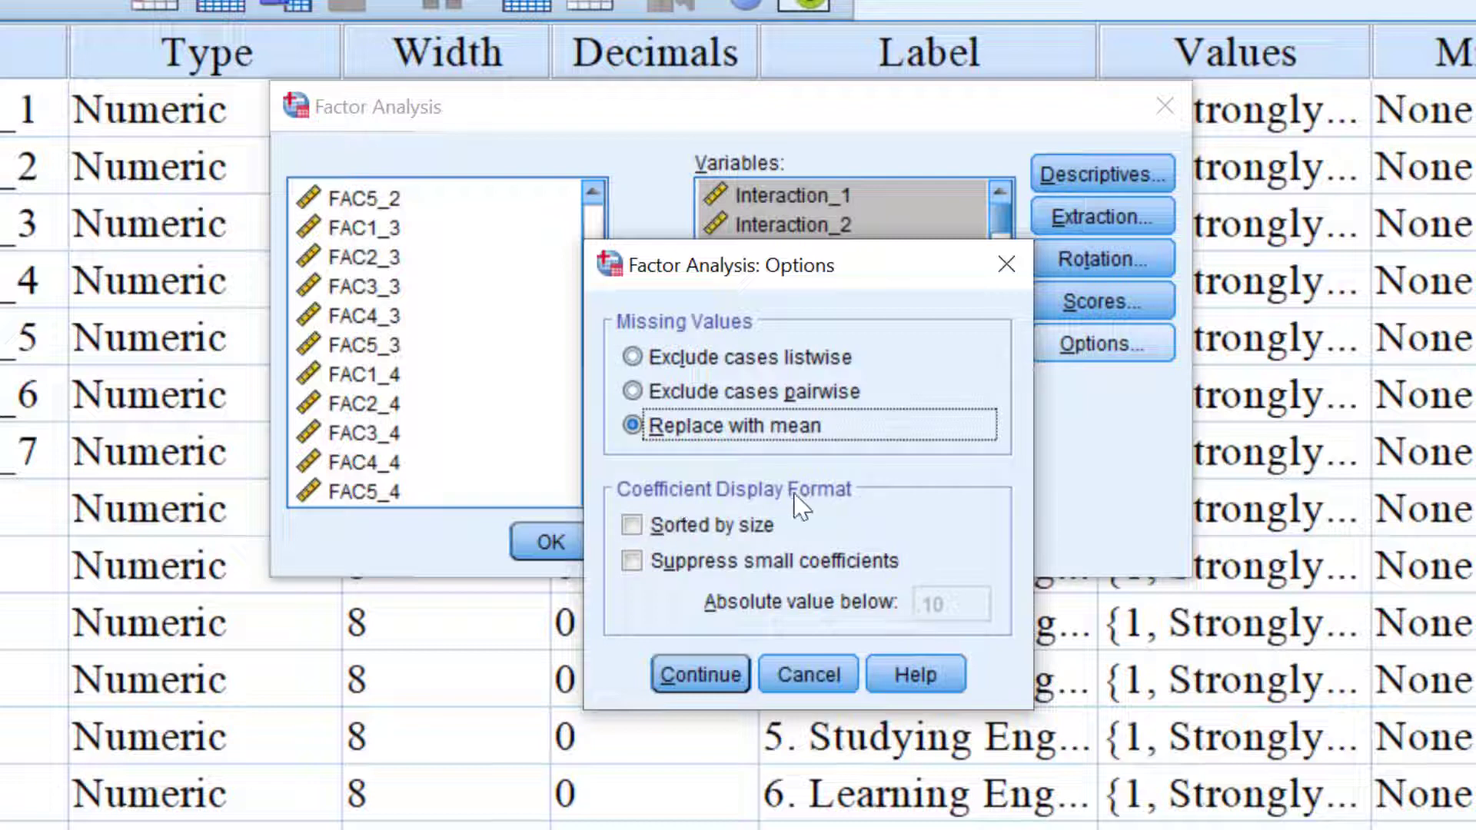
click(633, 527)
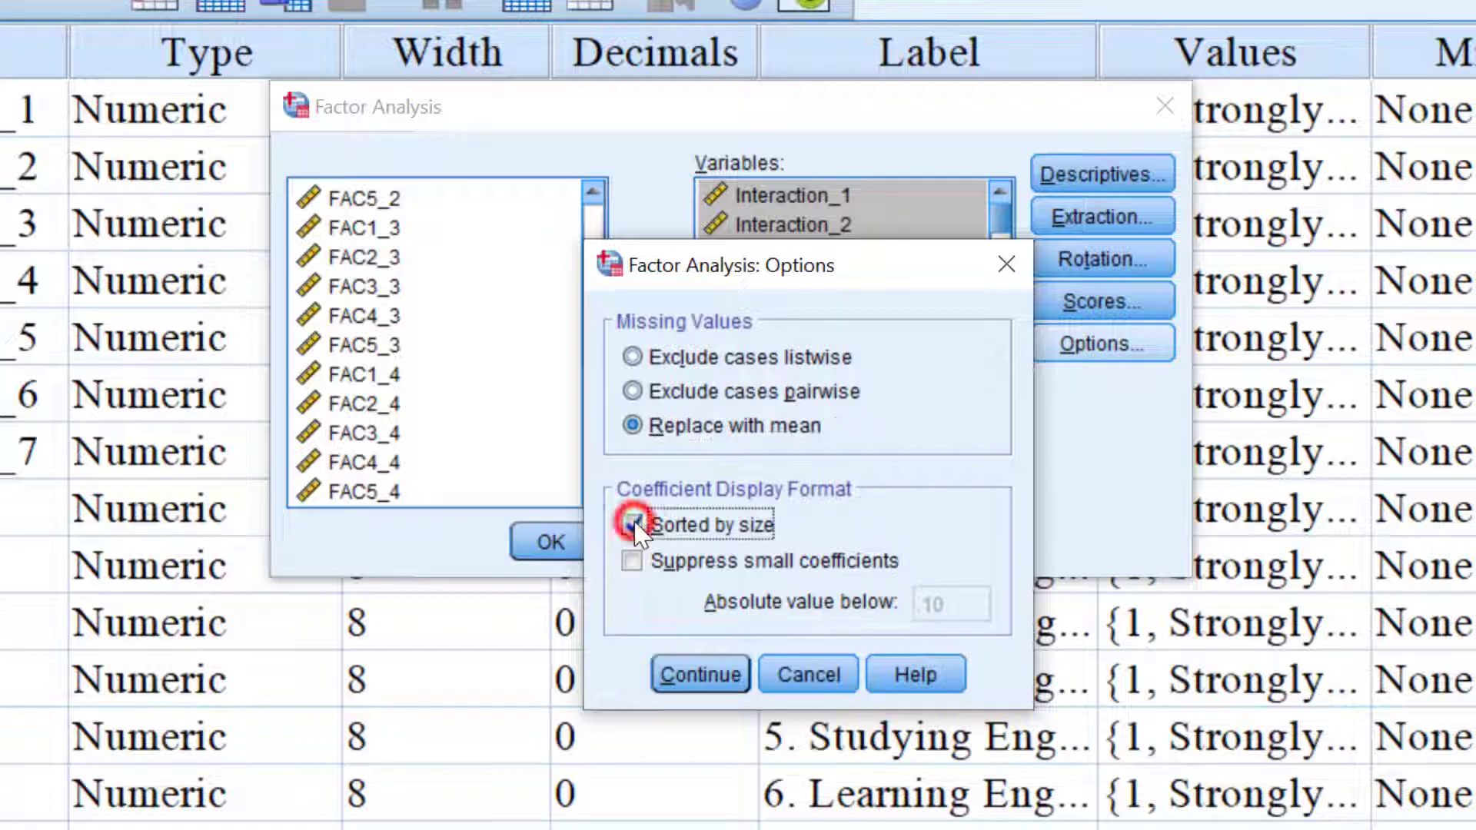
click(632, 562)
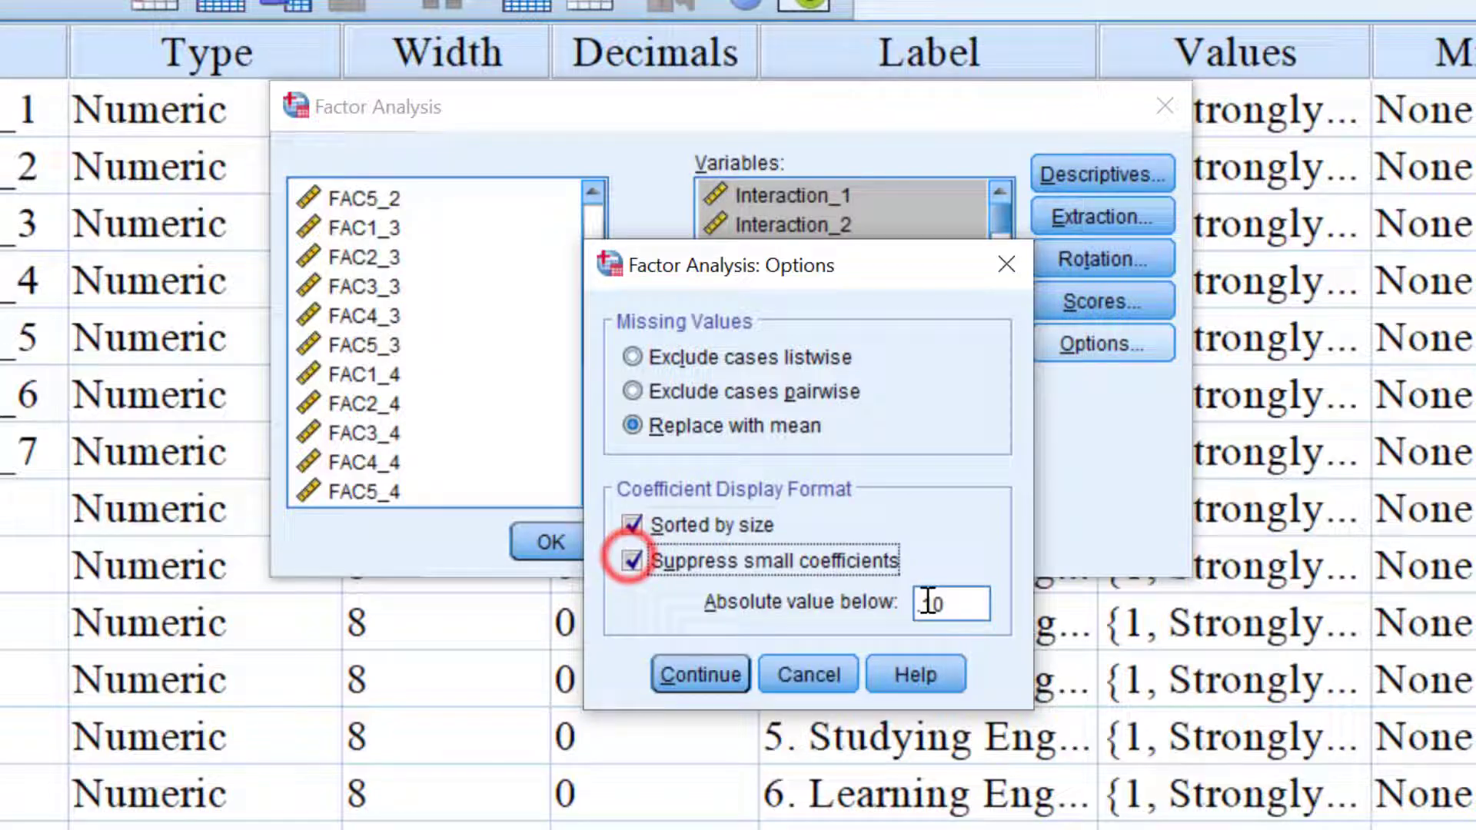
click(932, 605)
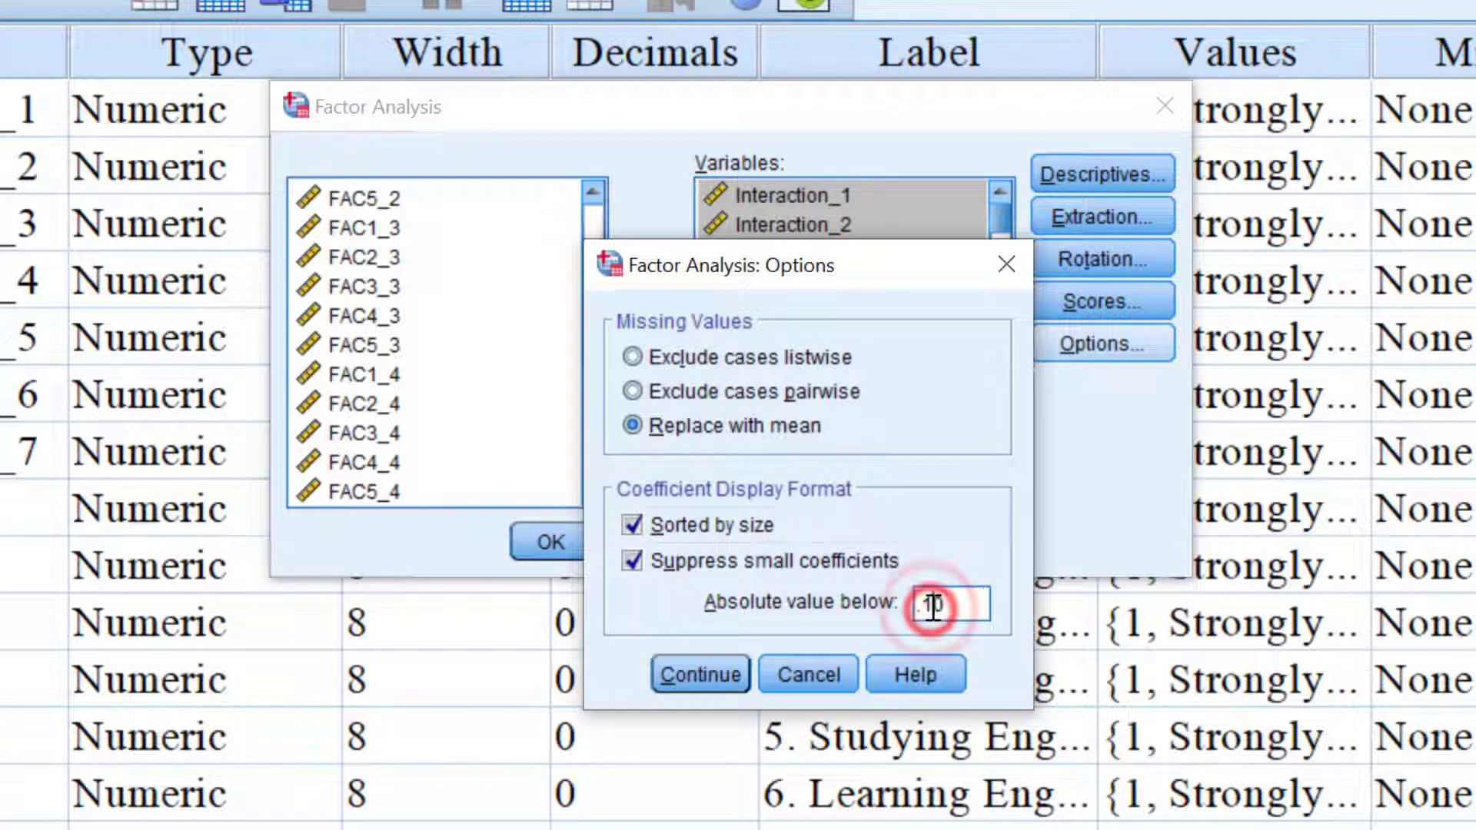
drag(933, 605, 926, 605)
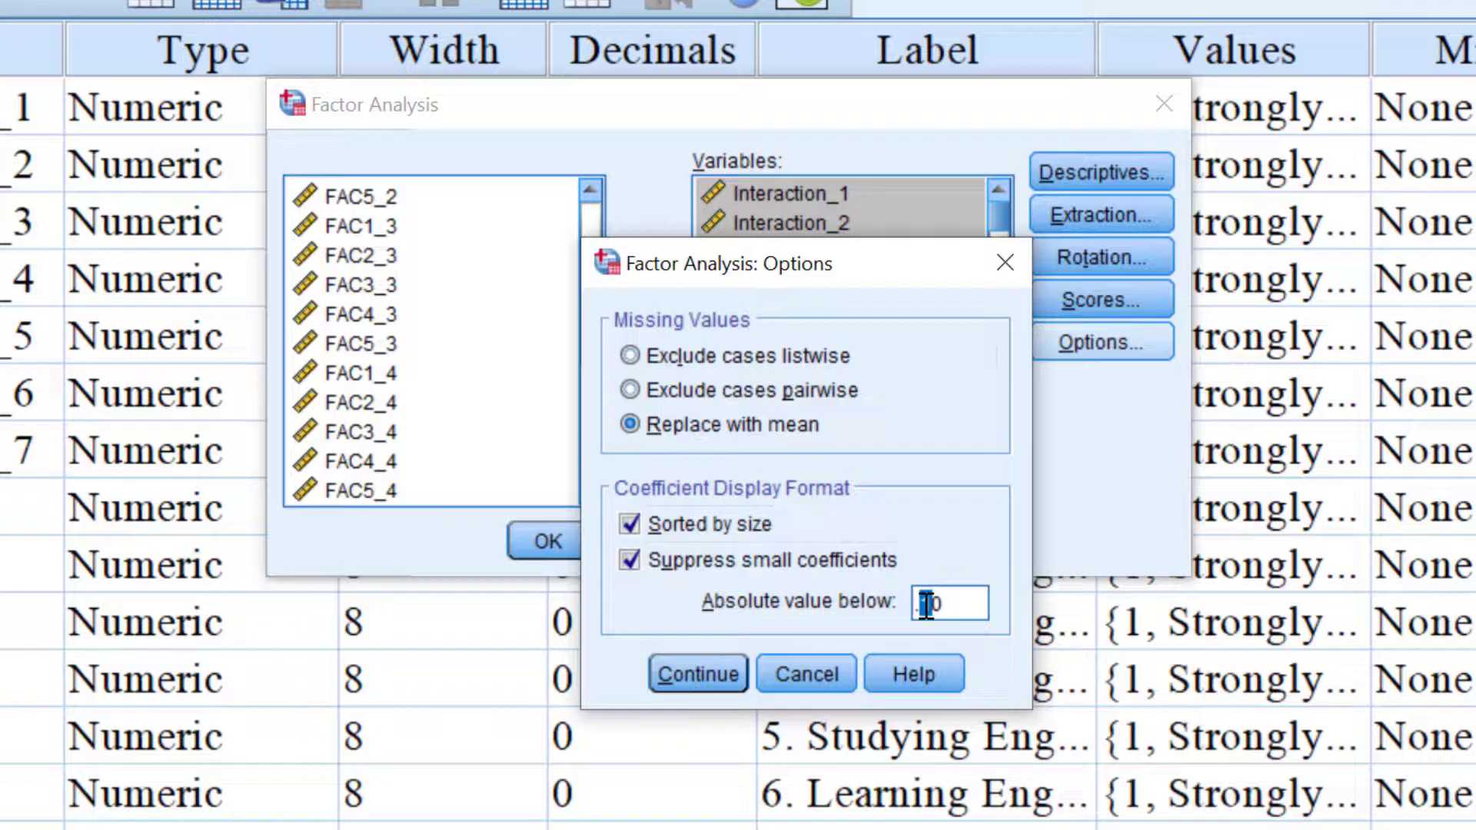
text(3)
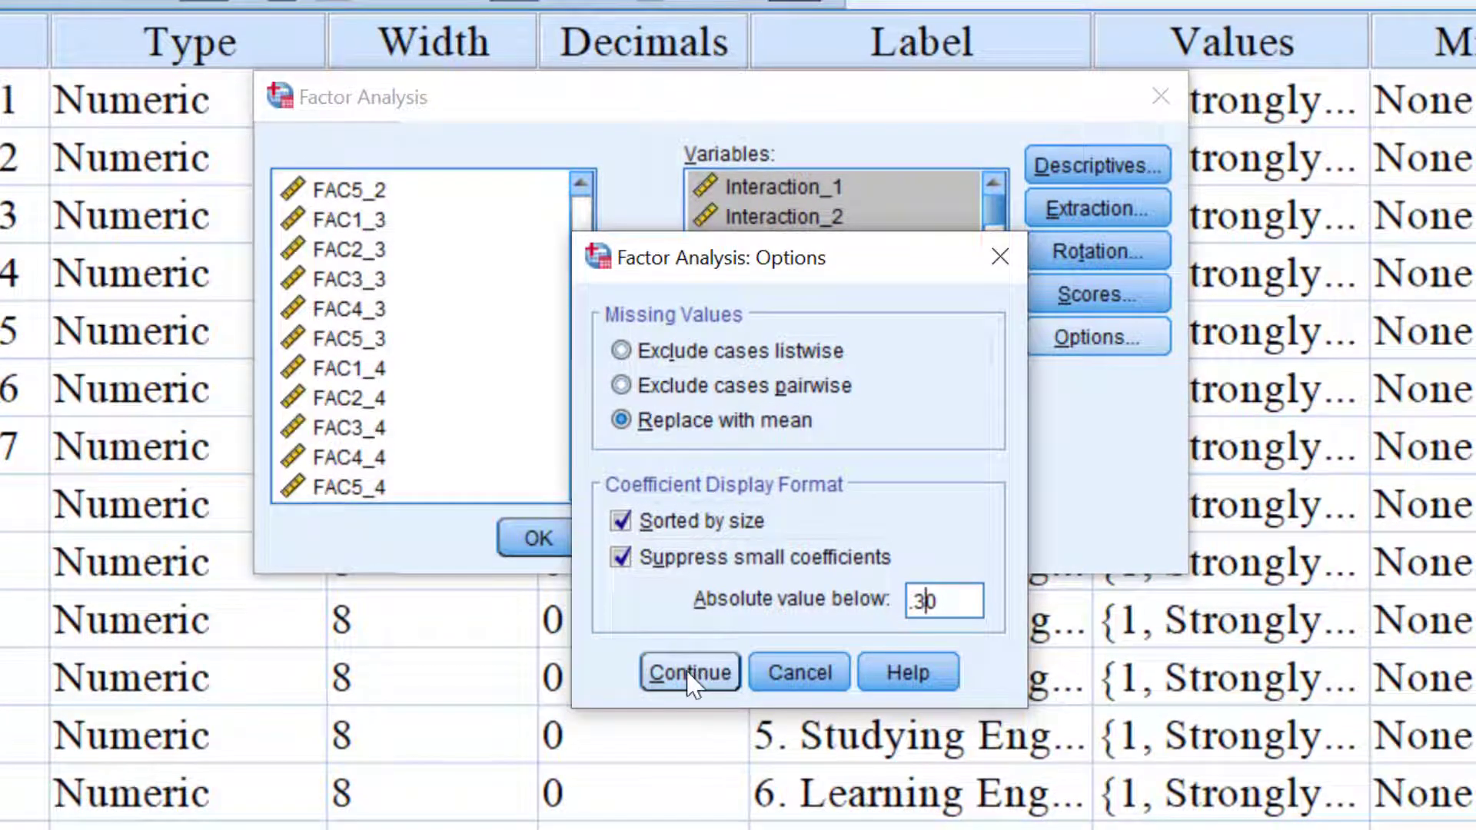
click(688, 673)
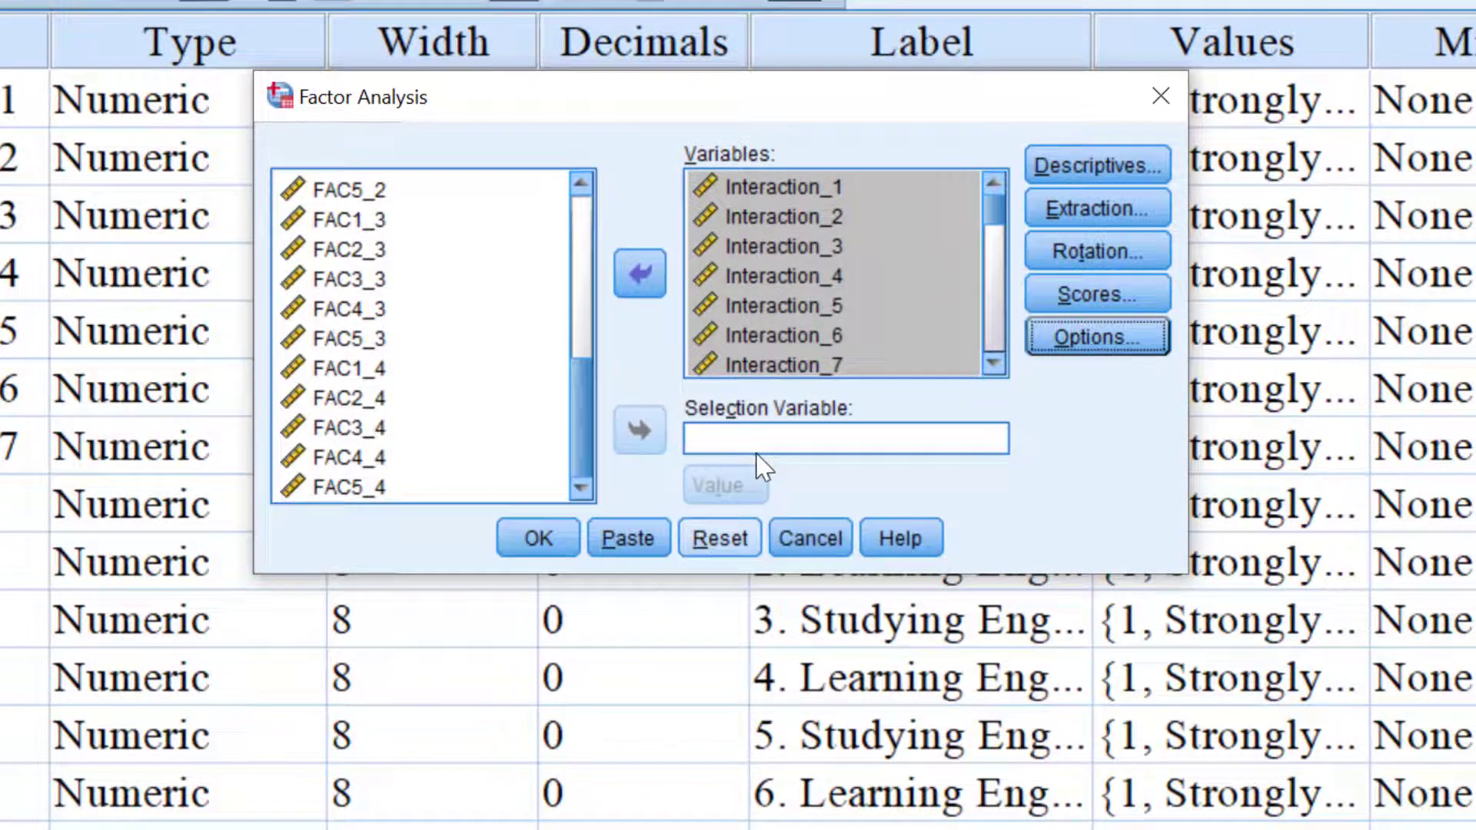
Check the DecQual items are included and run the factor analysis.
drag(992, 215, 1007, 362)
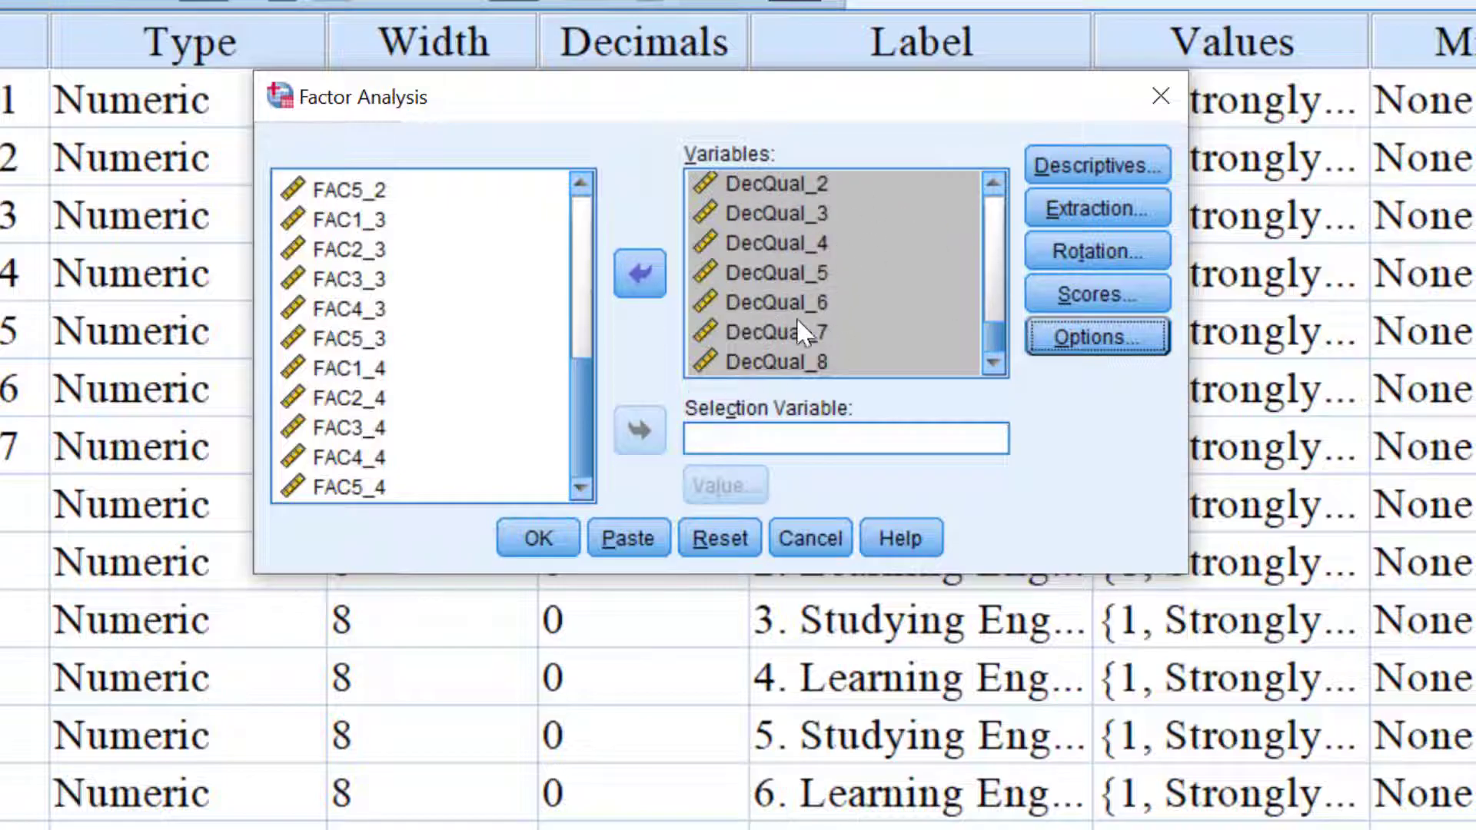
click(539, 539)
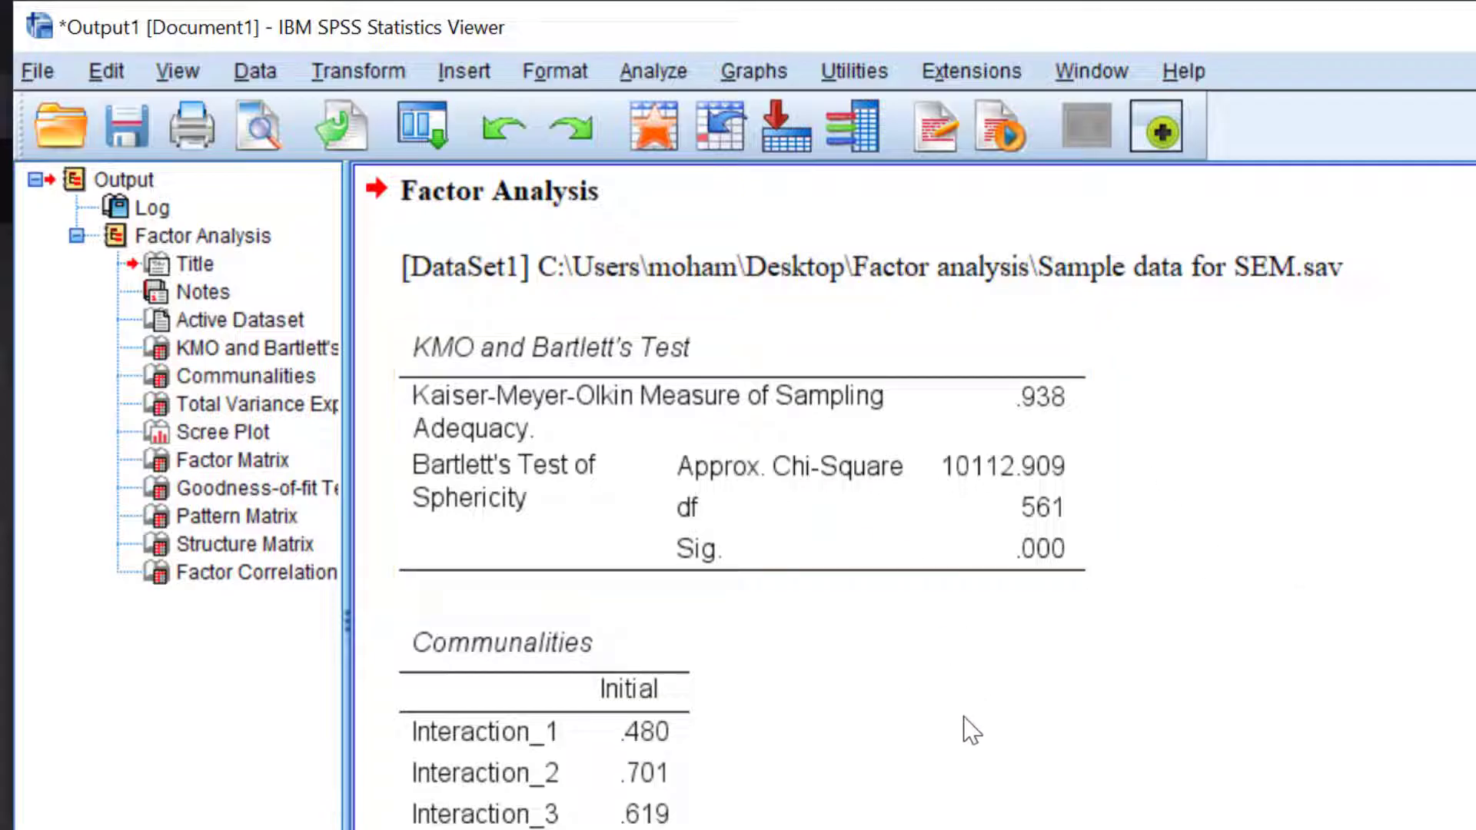
Scroll through the Communalities table, e.g. Joy_7 .774, InfoAcq_5 .483, DecQual_6 .571.
scroll(783, 643, down, 3)
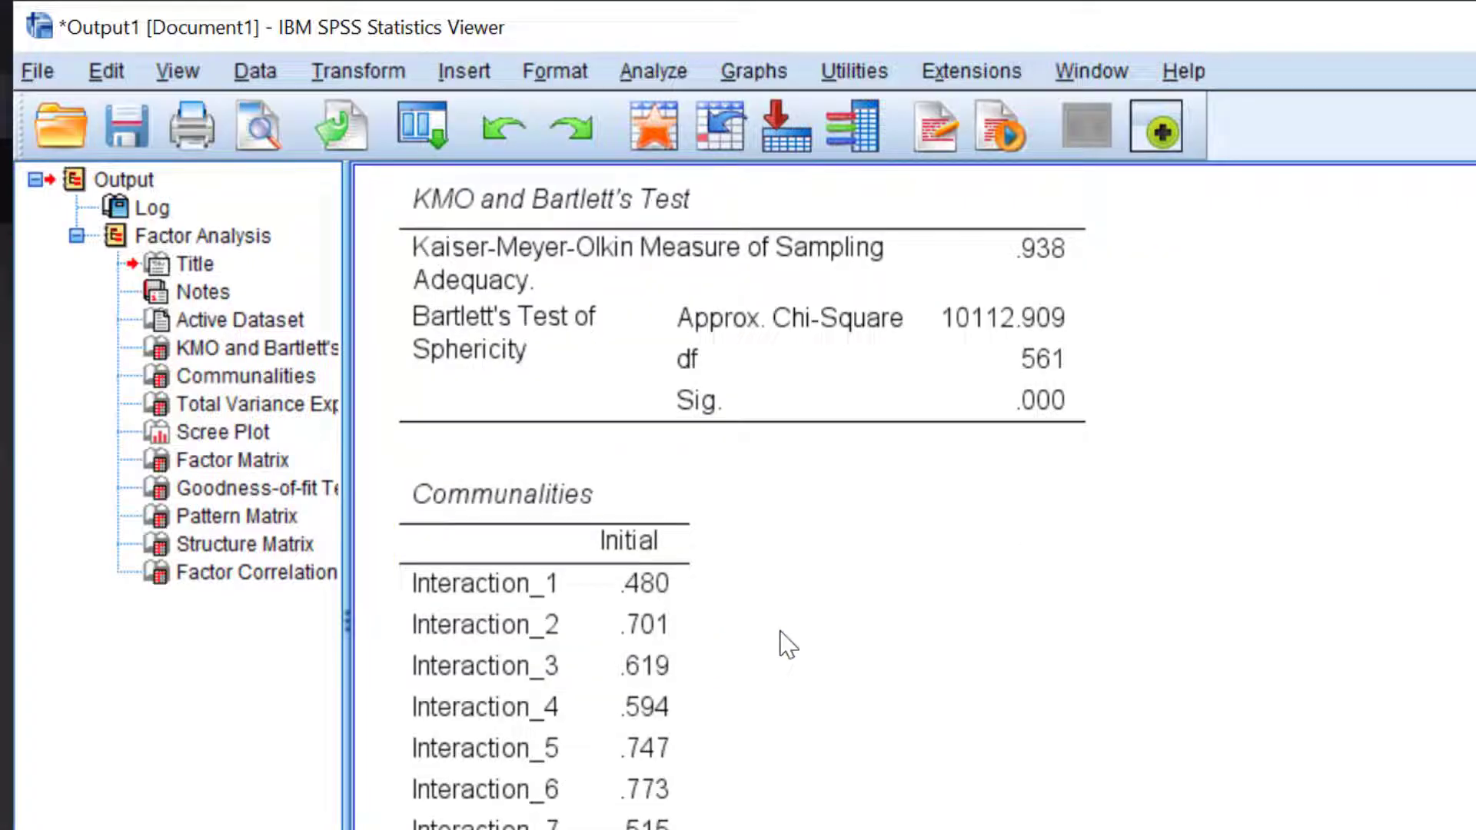
scroll(784, 644, down, 6)
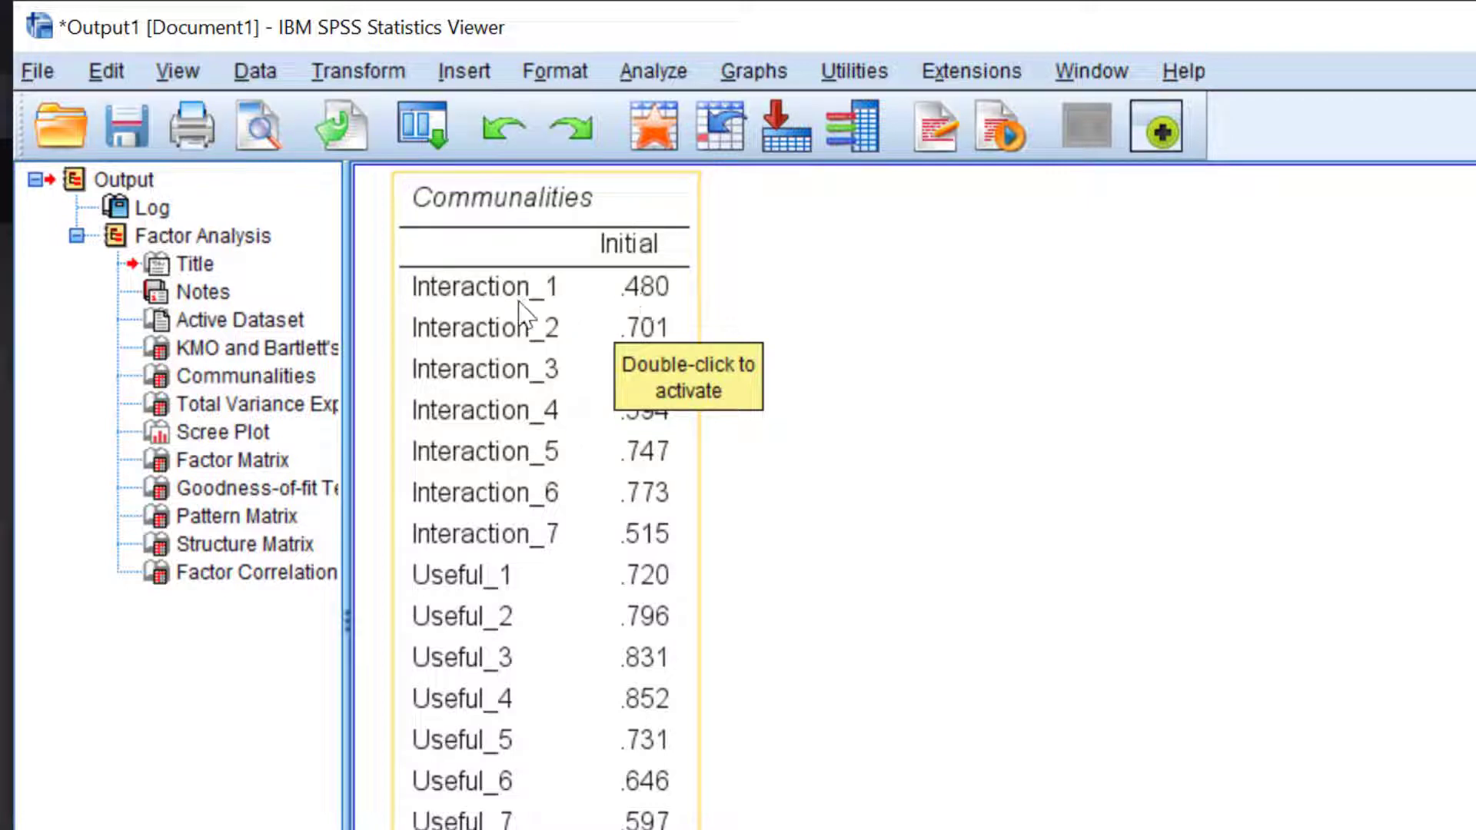
click(958, 394)
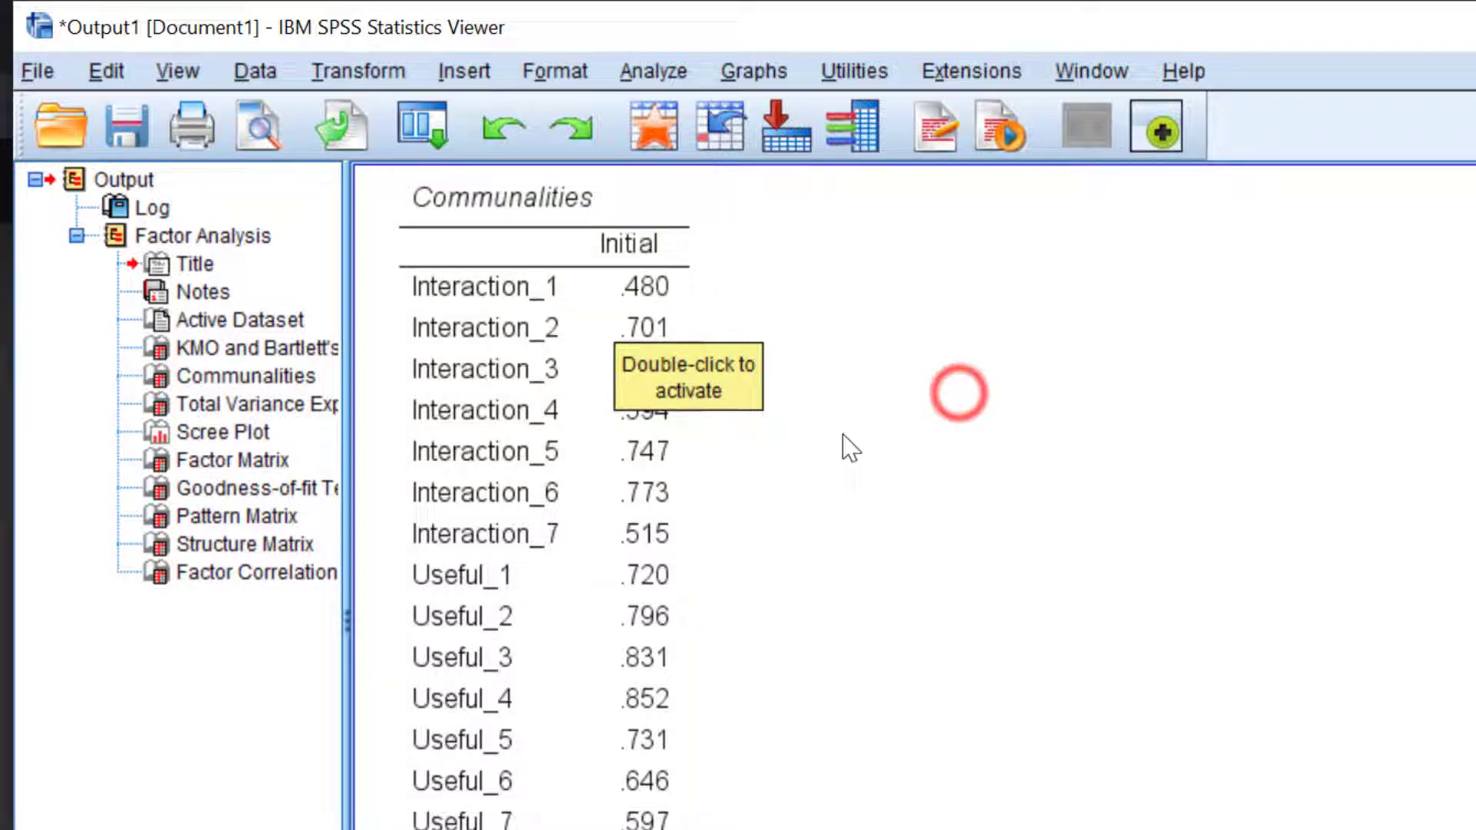
click(637, 464)
scroll(644, 607, down, 5)
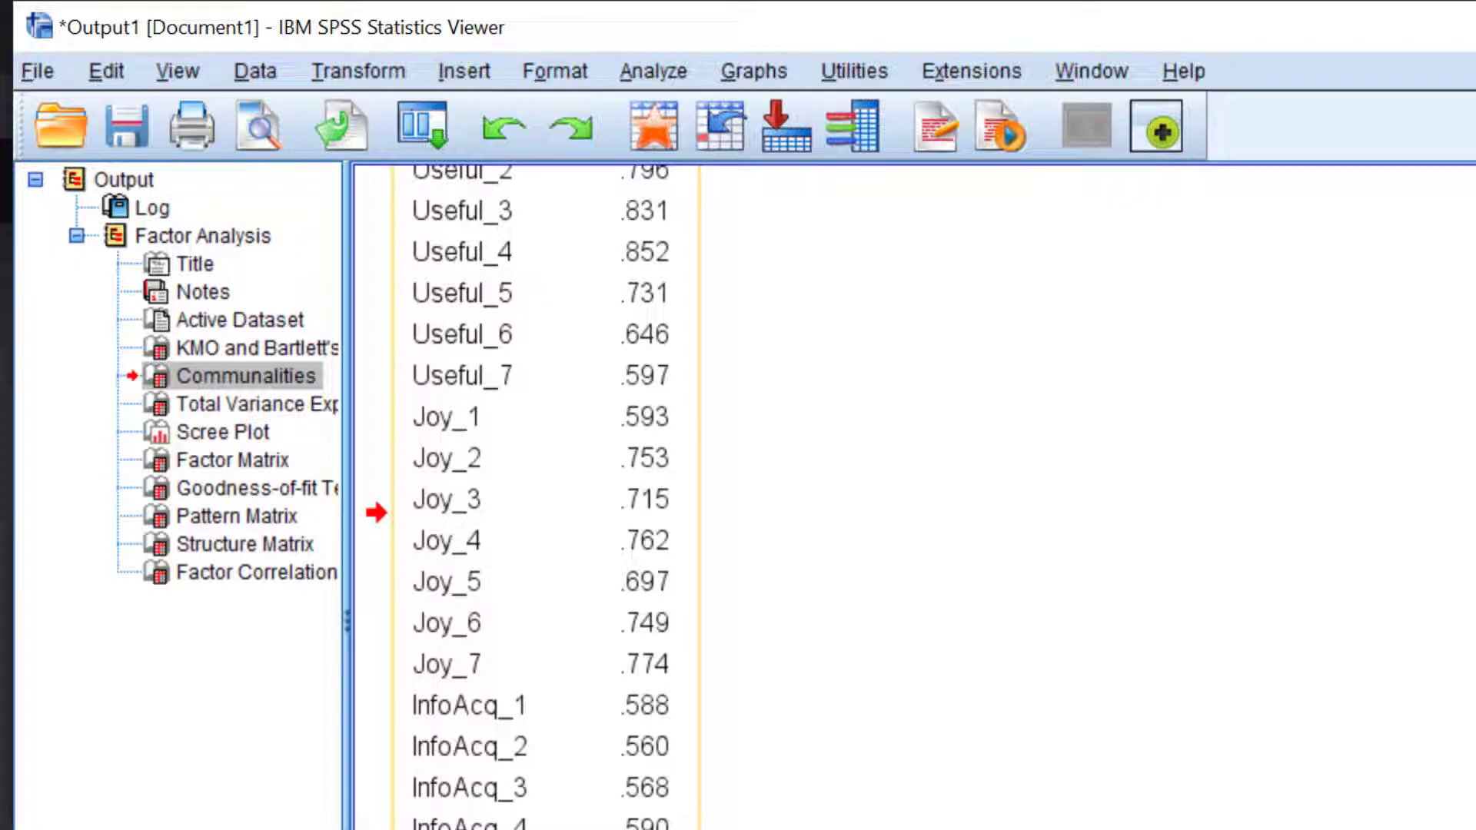
scroll(623, 761, down, 2)
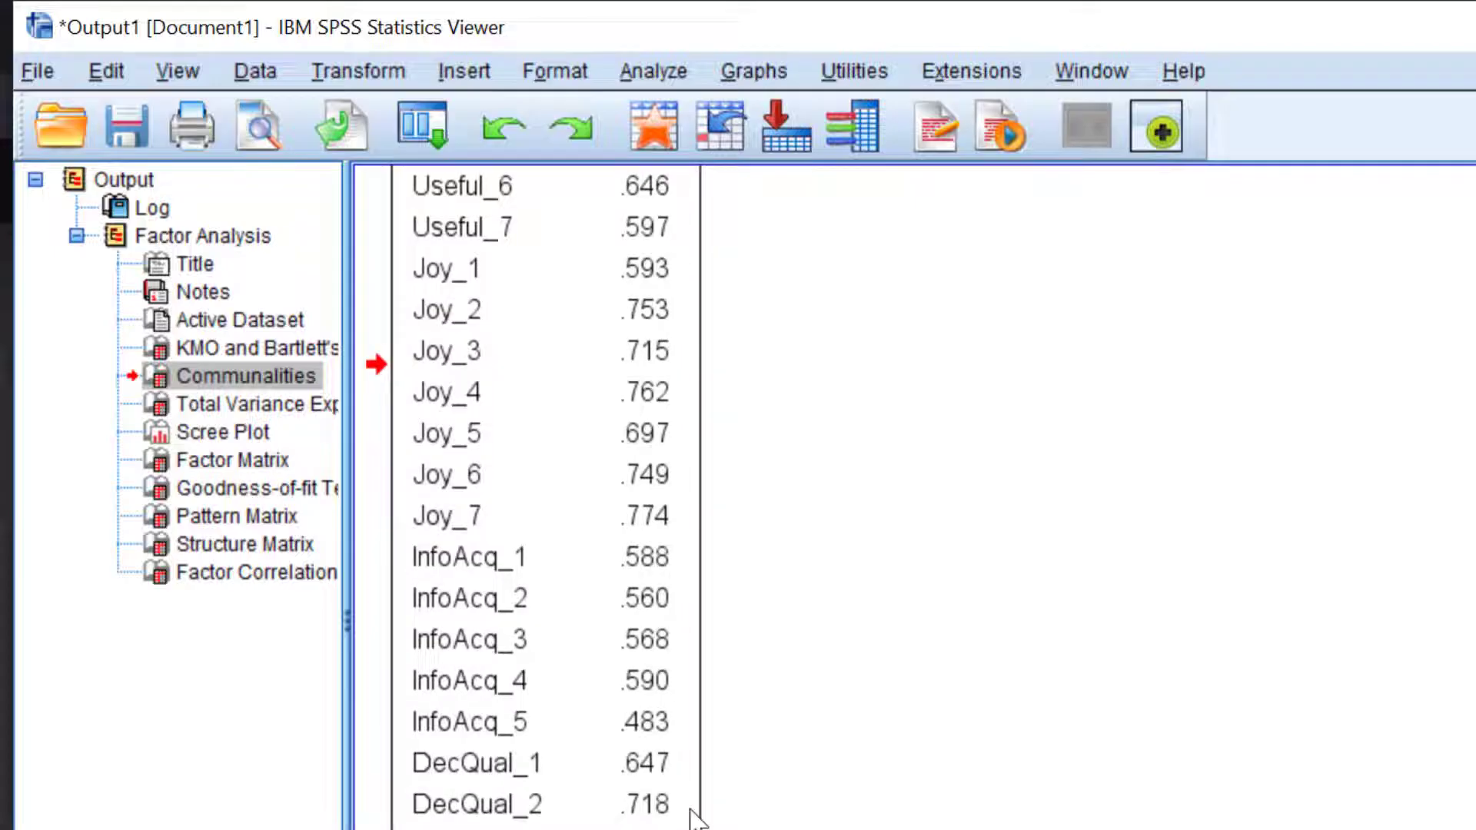
scroll(676, 767, down, 2)
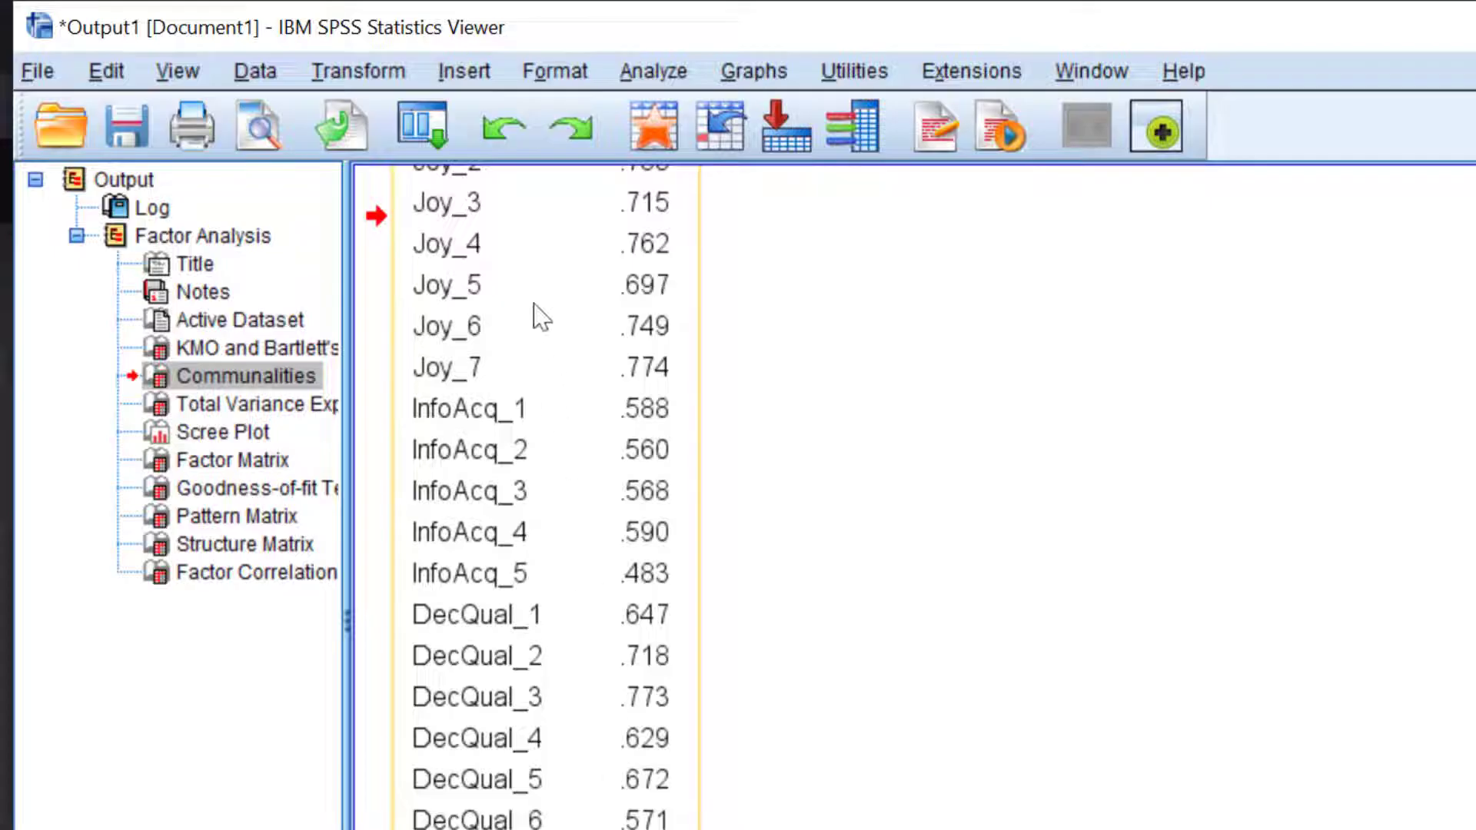
scroll(884, 438, up, 10)
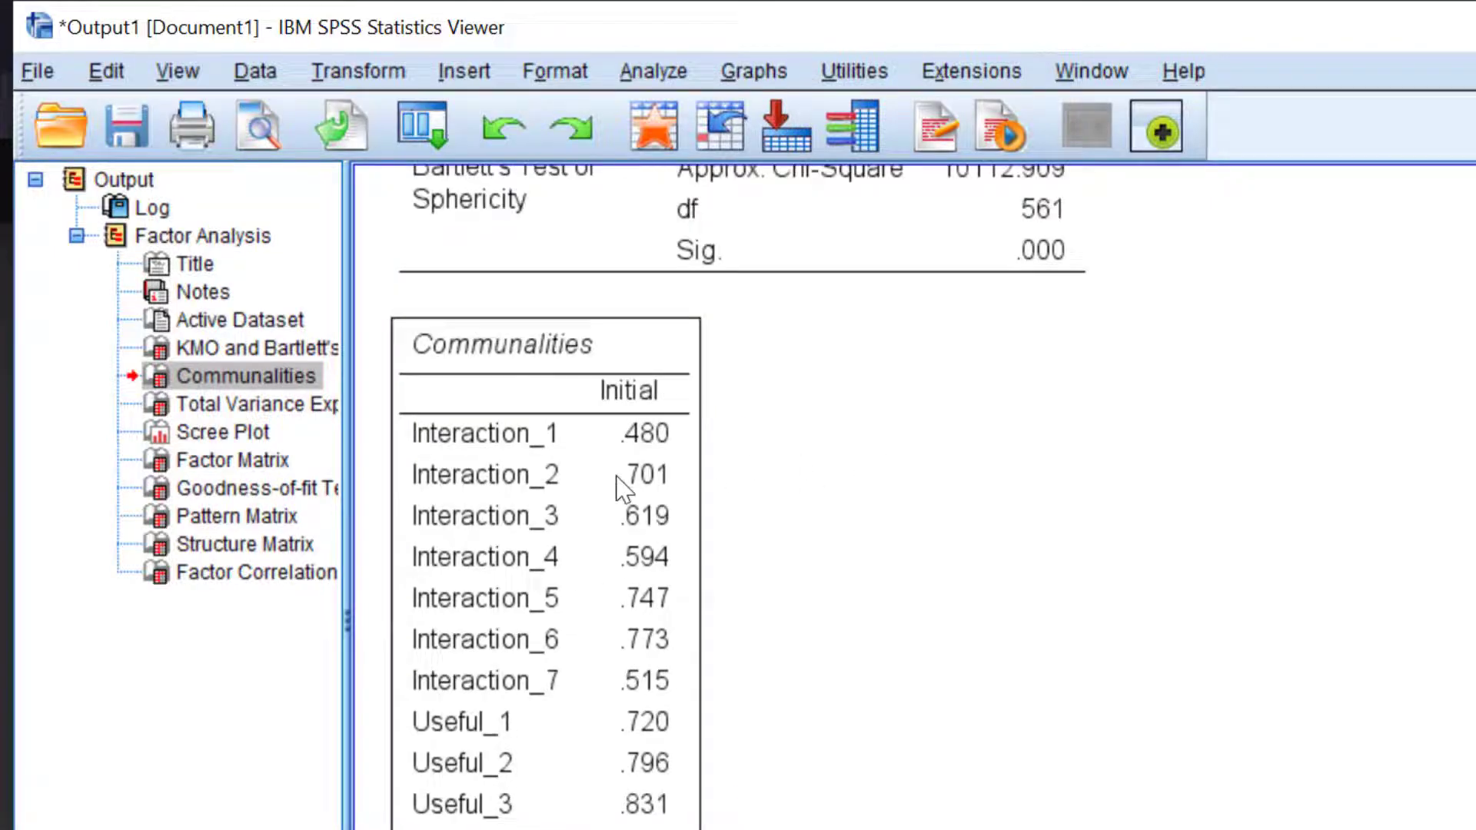
Reopen the Factor Analysis dialog from the recently used dialogs list.
click(417, 122)
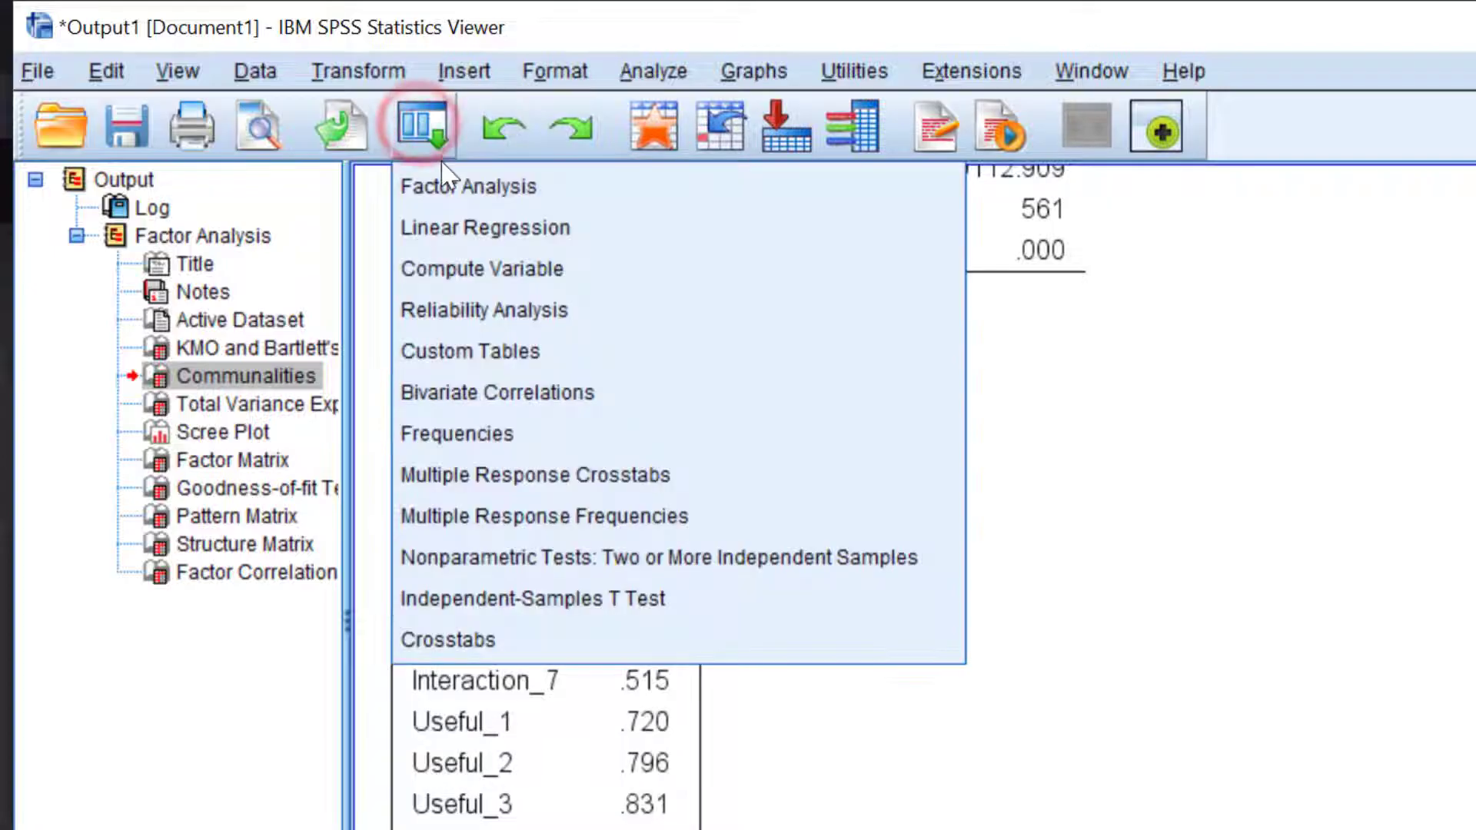
click(469, 187)
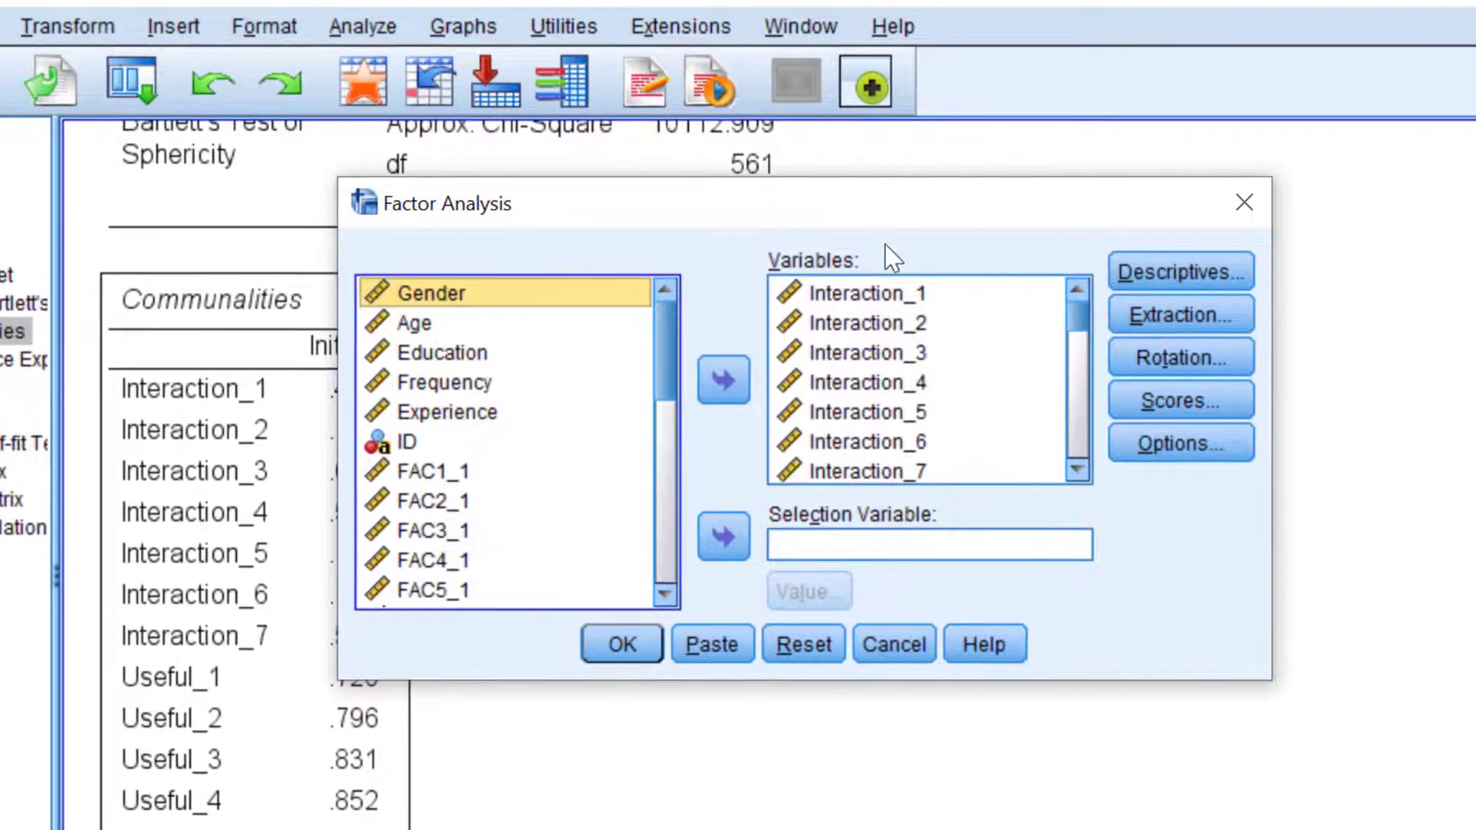
drag(1057, 224, 1213, 234)
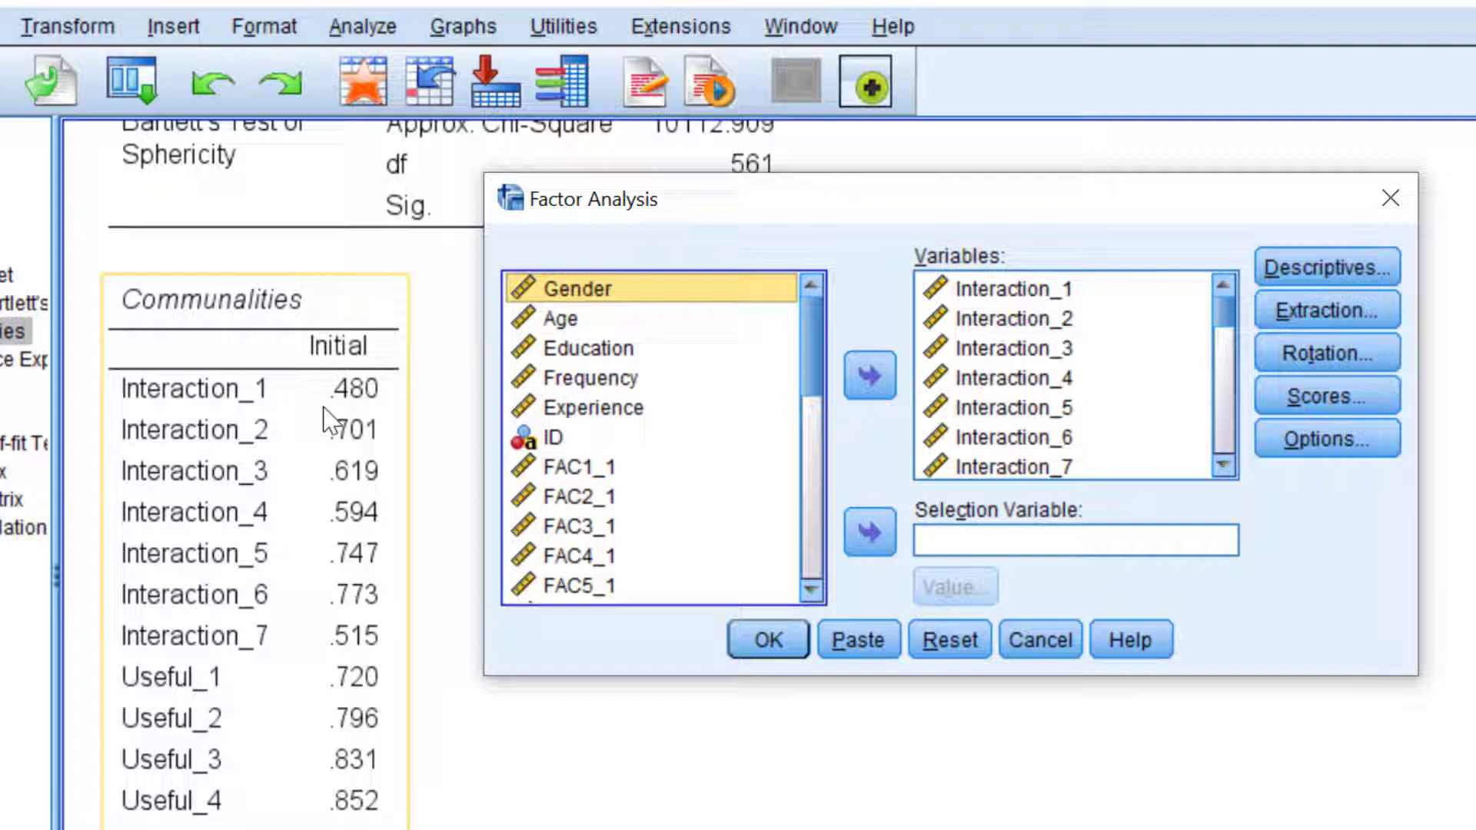
Remove Interaction_1 from the analysed variables, then put it back.
click(1040, 289)
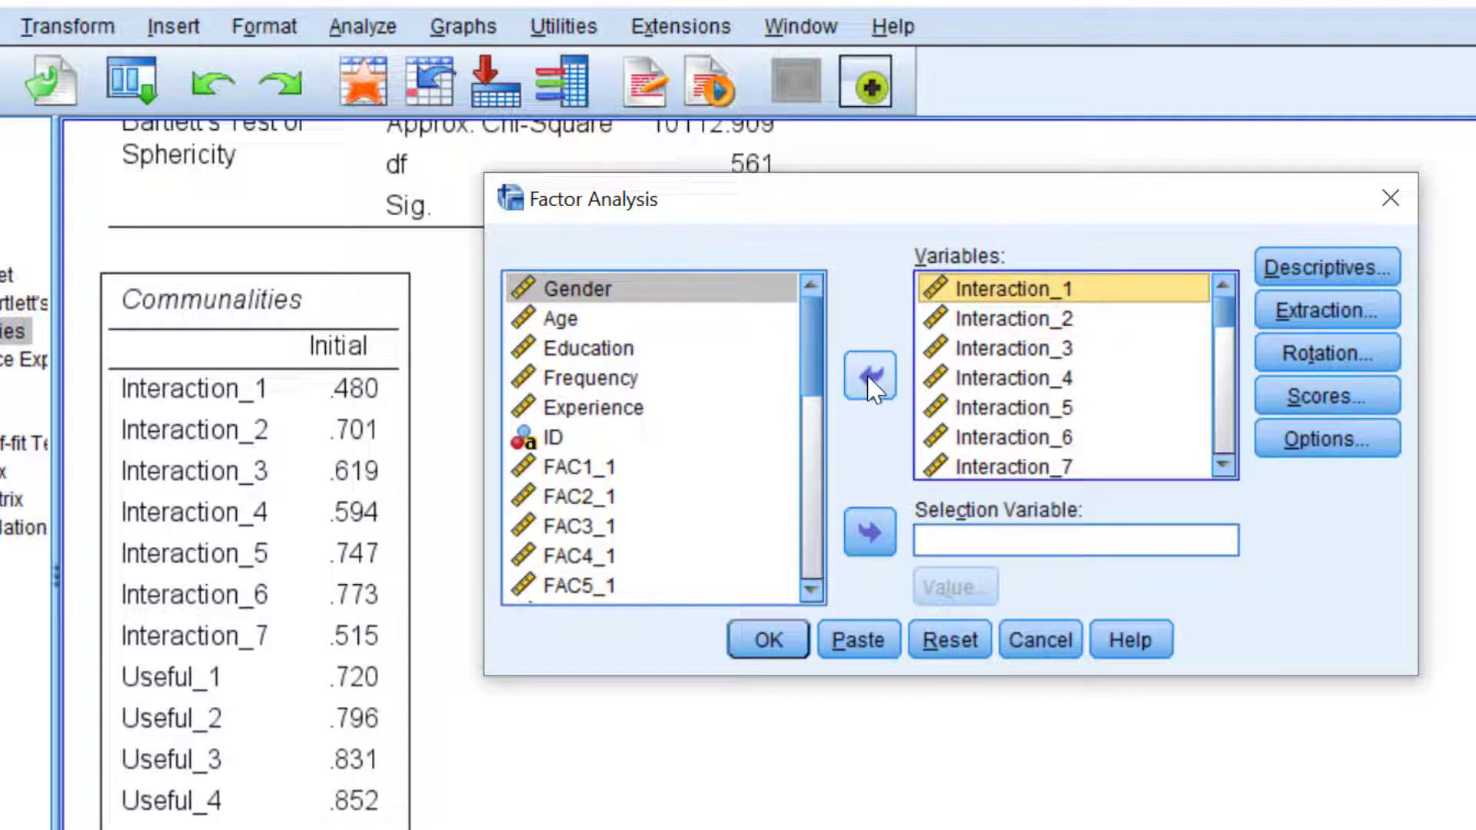
click(873, 381)
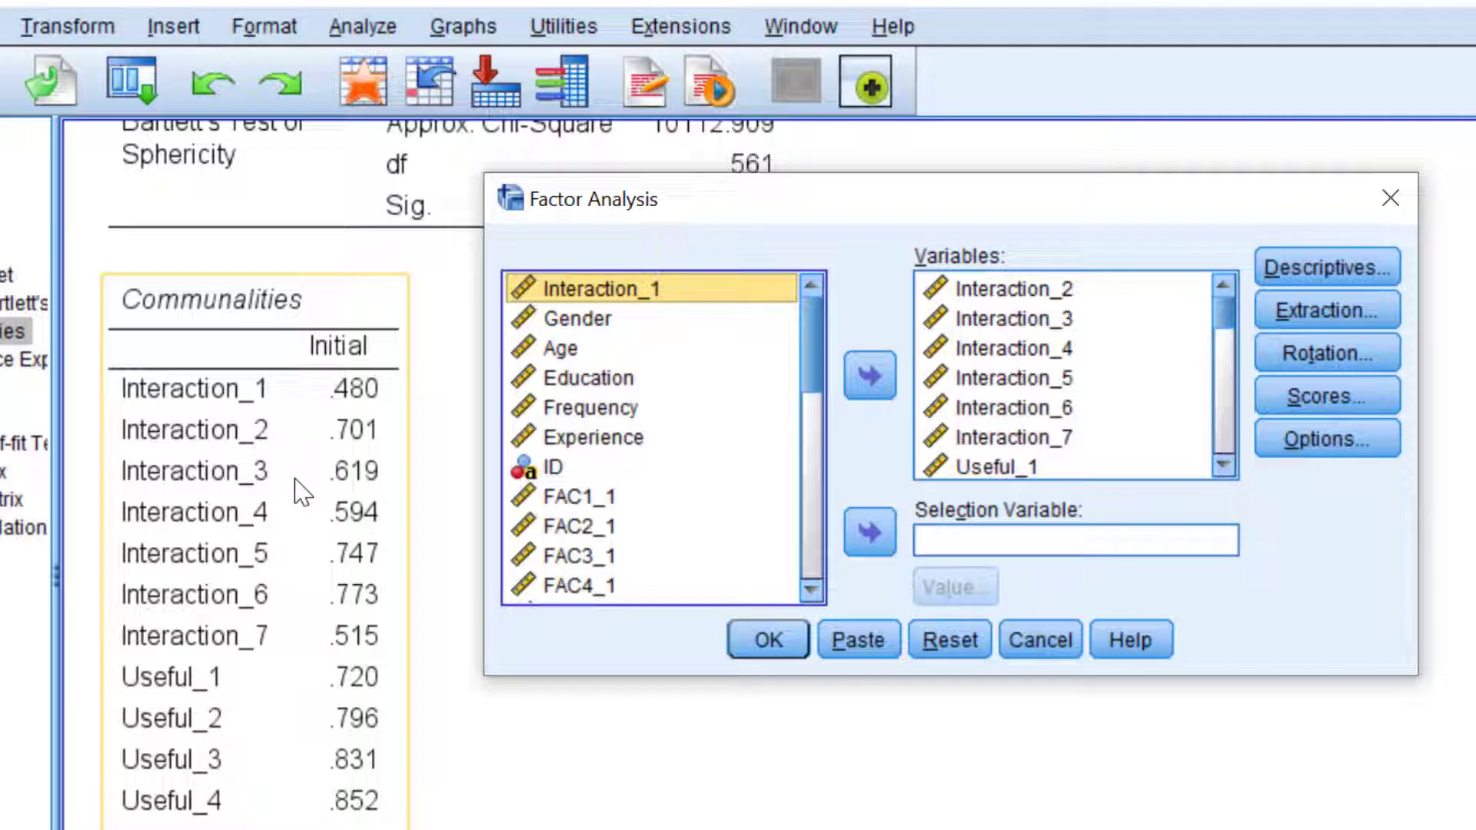
scroll(297, 488, down, 5)
scroll(395, 632, down, 2)
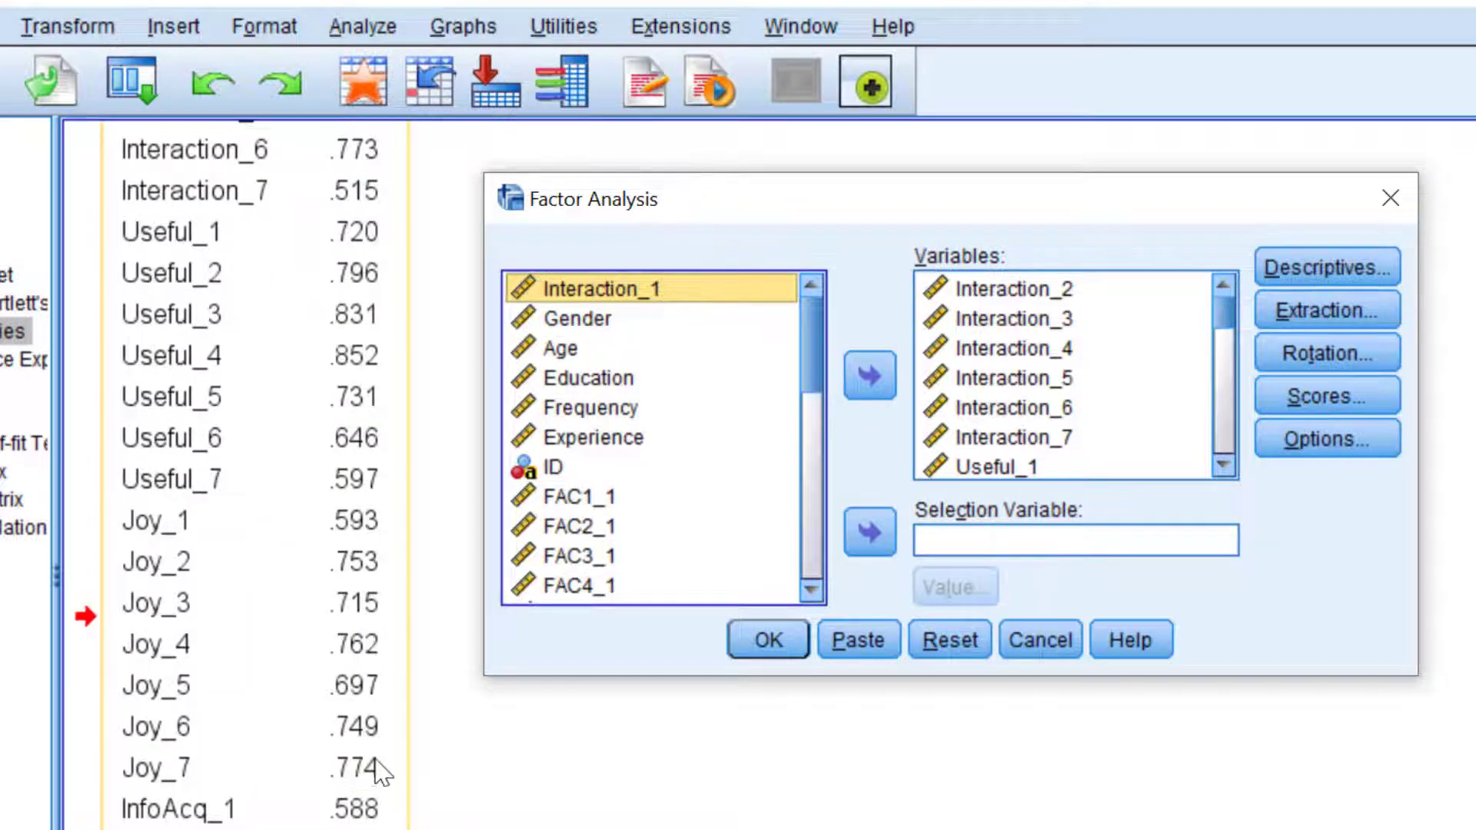
scroll(384, 776, down, 3)
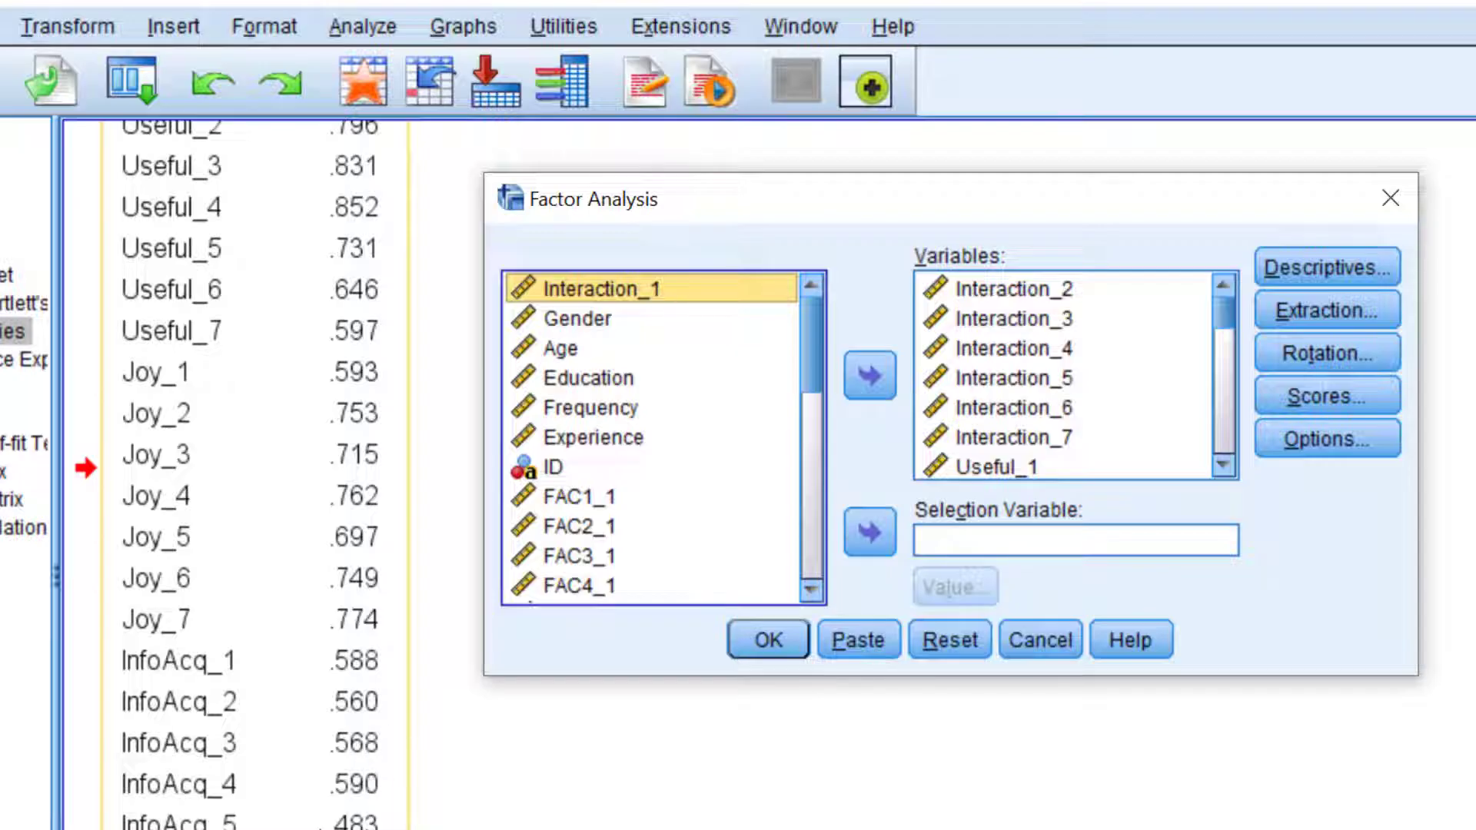
click(870, 375)
click(990, 287)
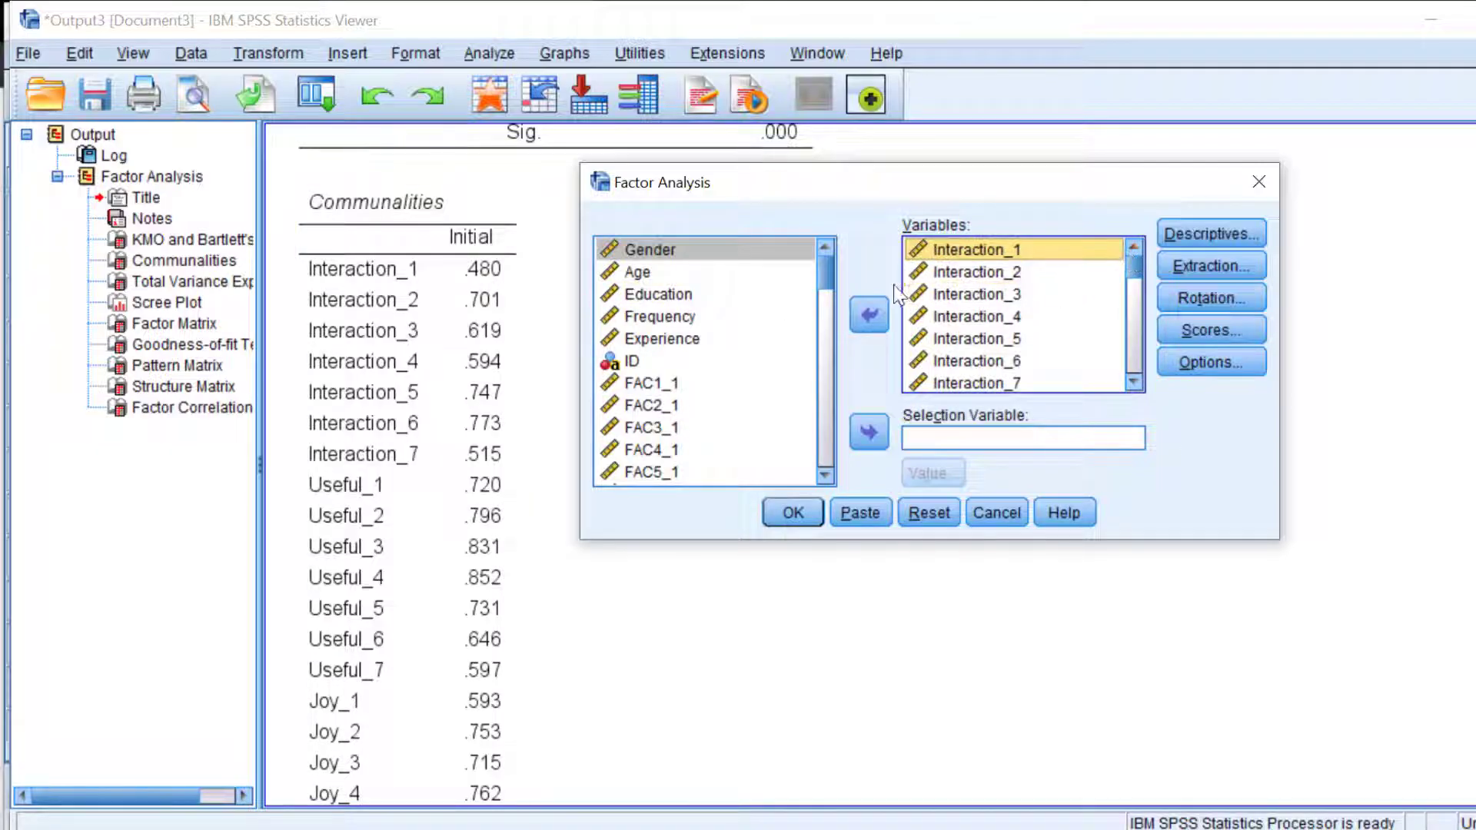
Remove Interaction_1 and InfoAcq_5 from the factor analysis variables.
click(871, 313)
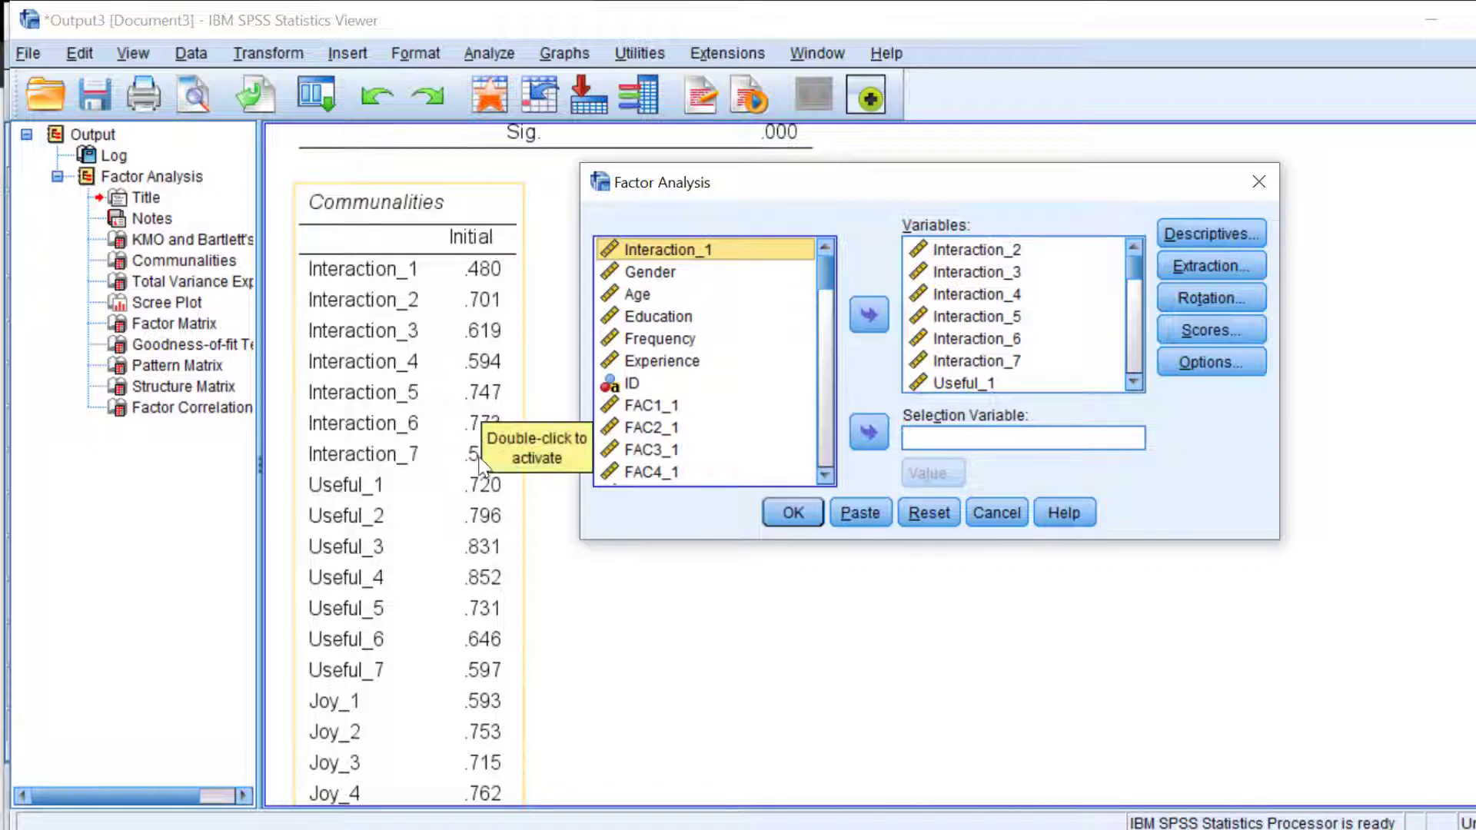
scroll(514, 521, down, 5)
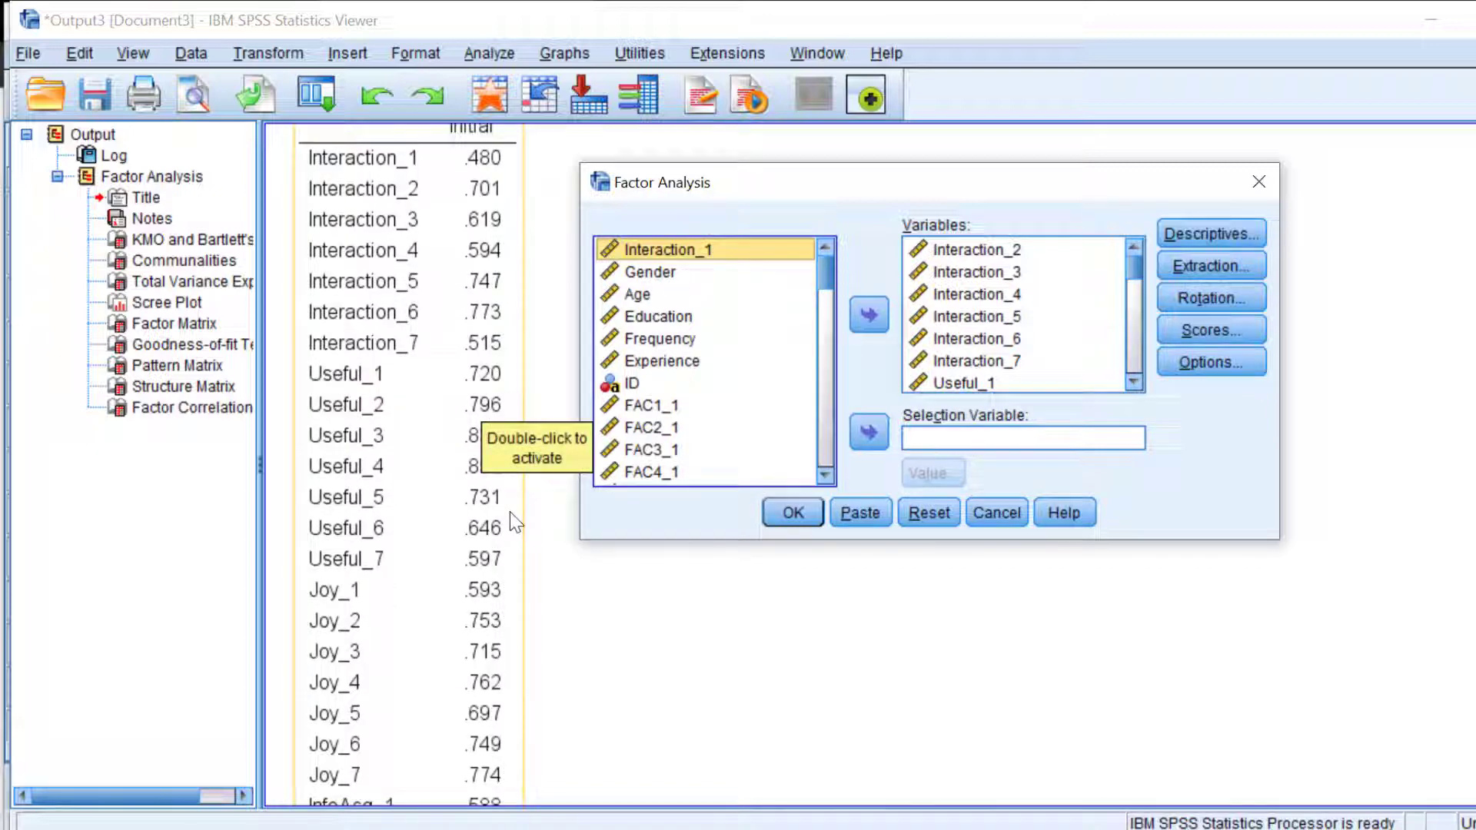
scroll(506, 523, down, 2)
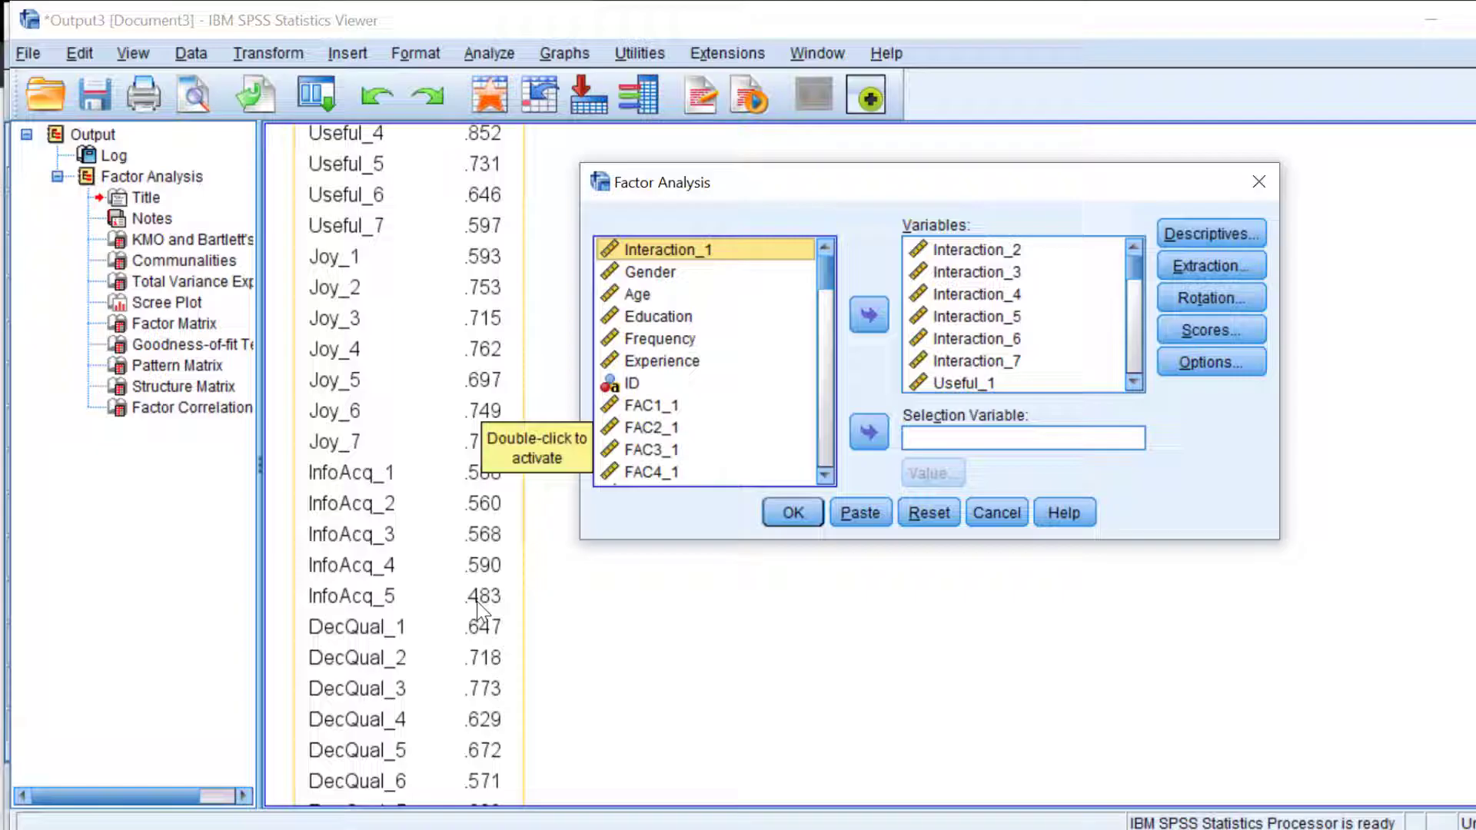
scroll(991, 363, down, 1)
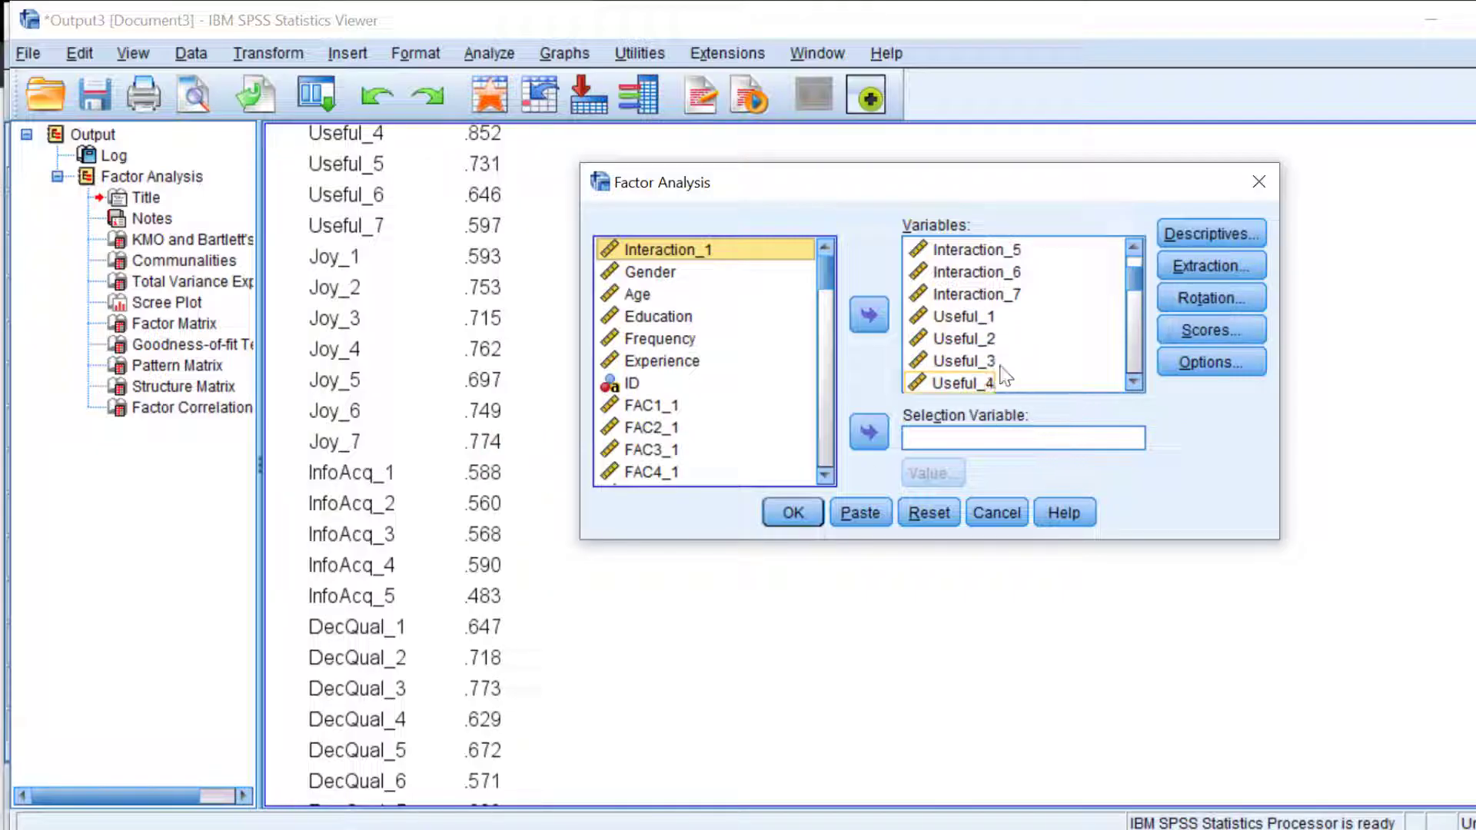
scroll(1003, 334, down, 2)
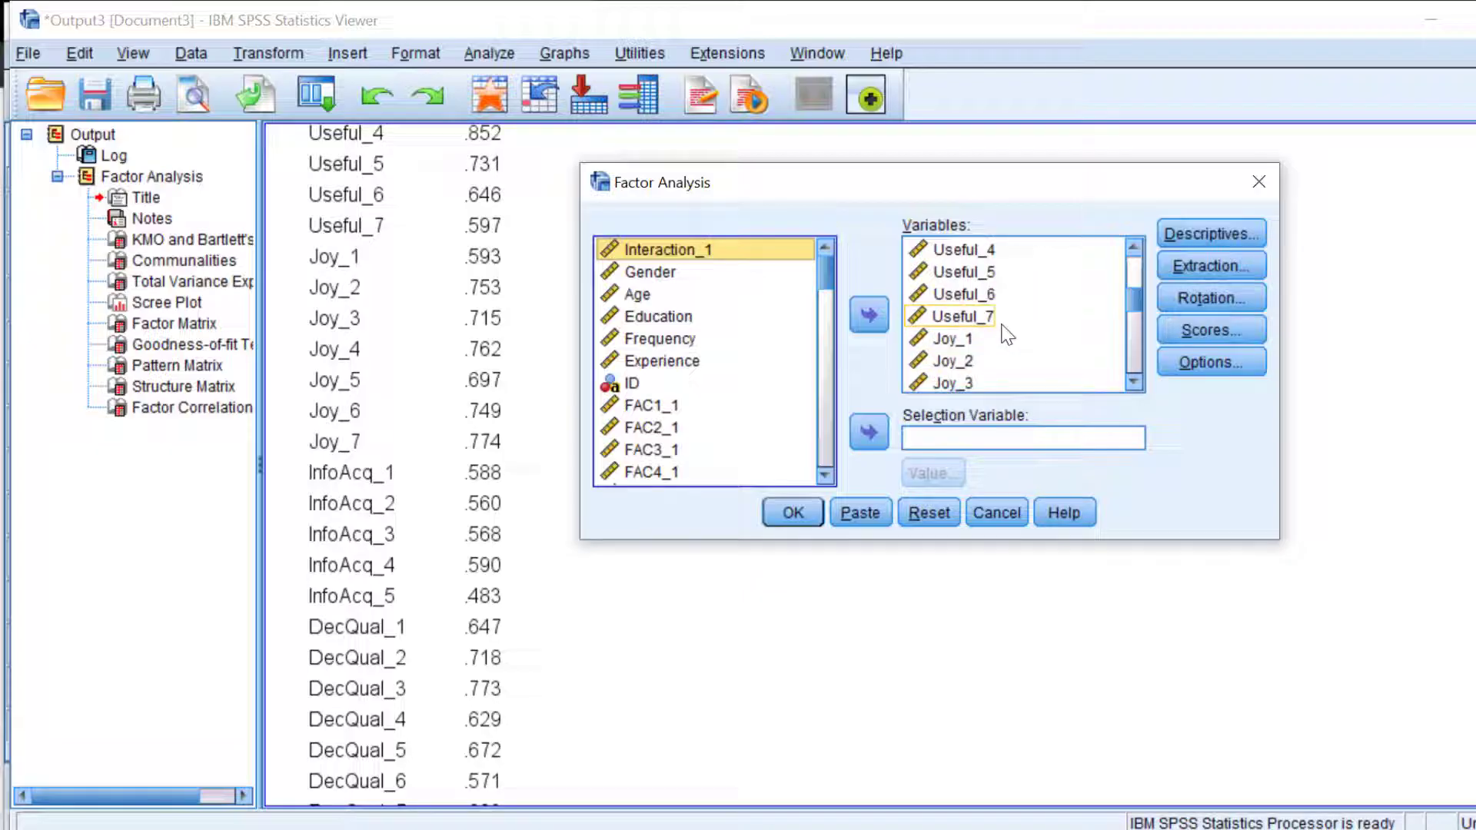
scroll(1007, 334, down, 2)
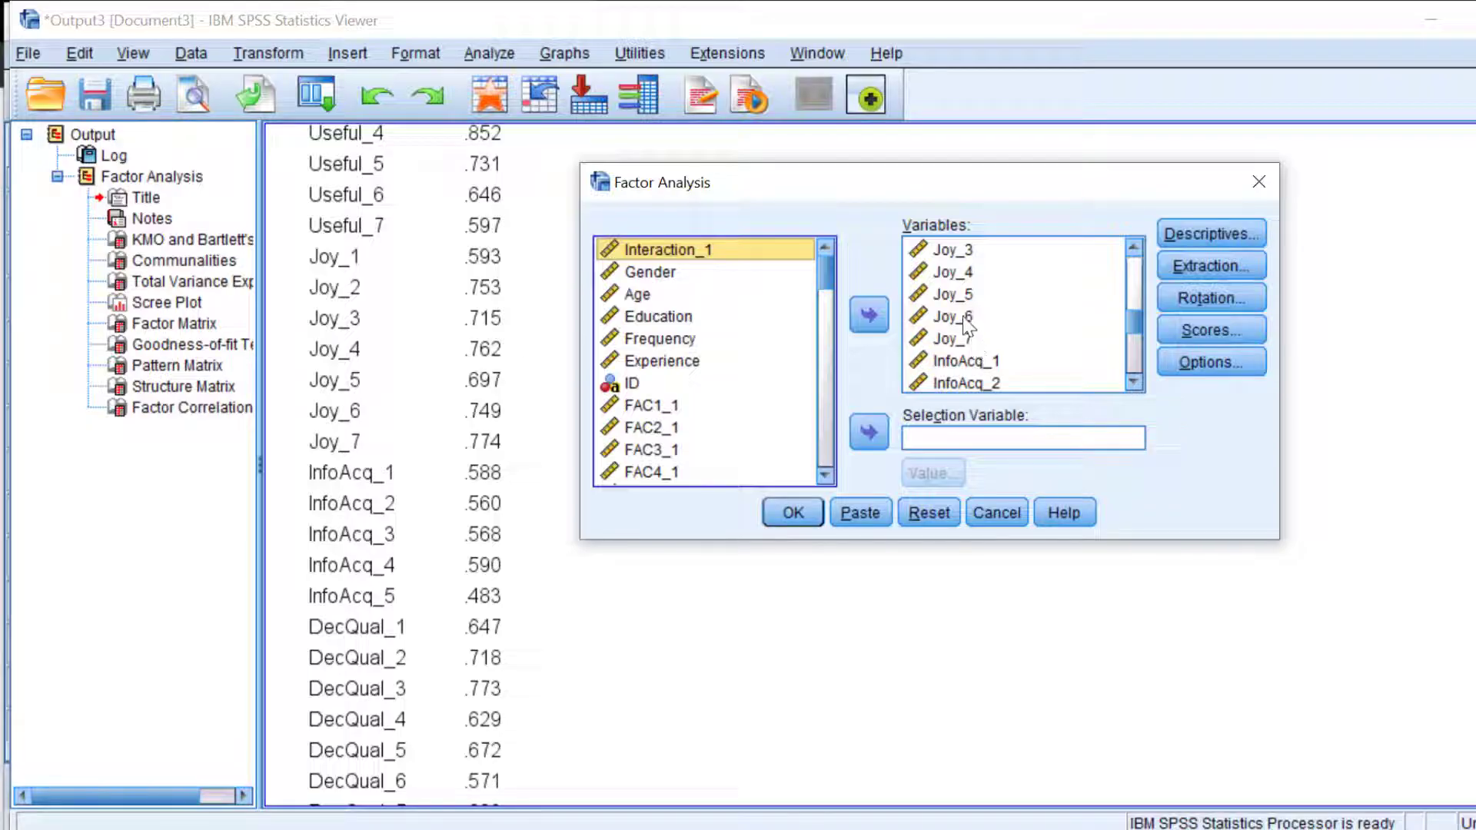
scroll(982, 352, down, 1)
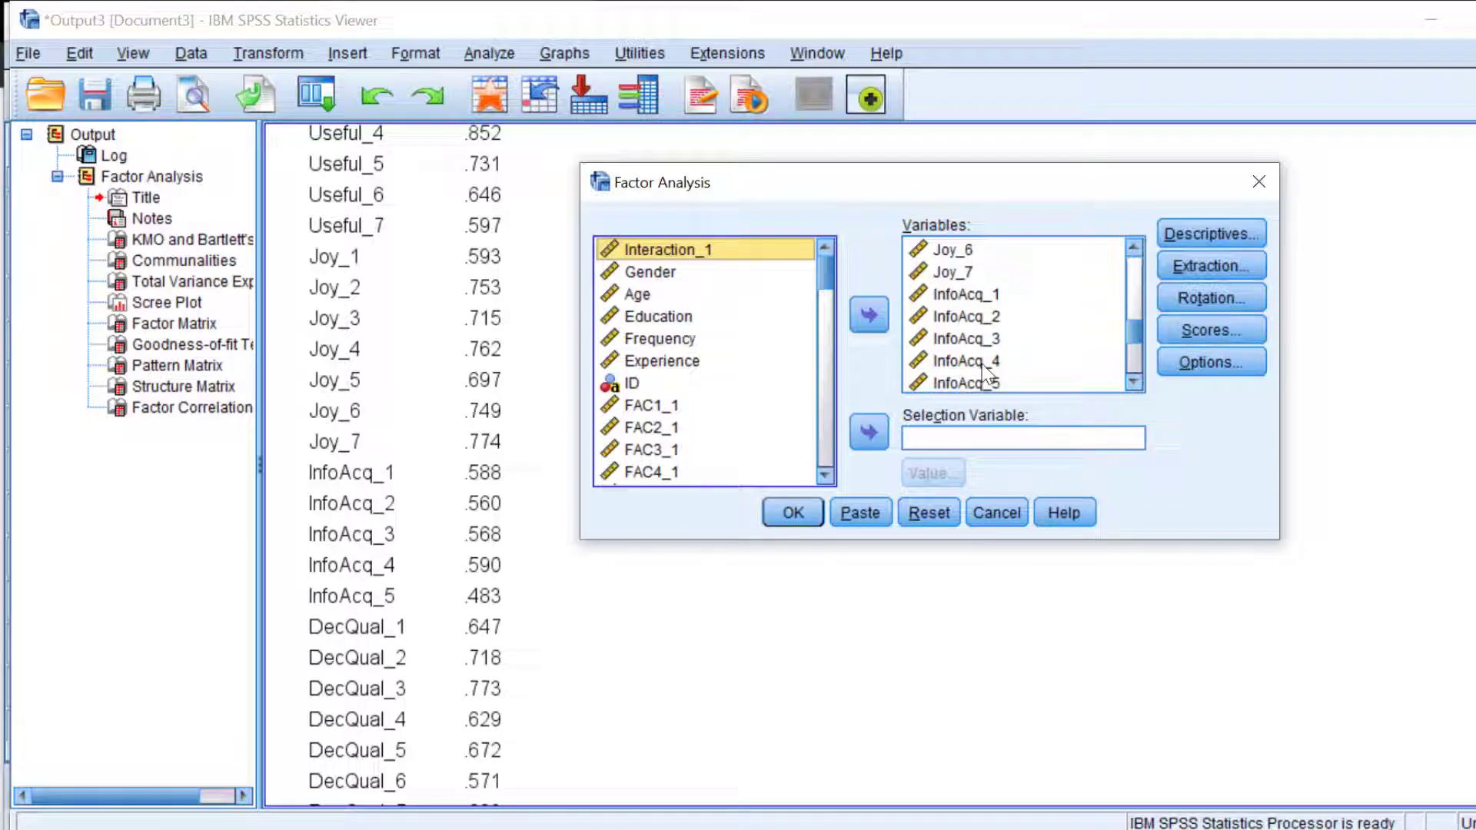
click(971, 382)
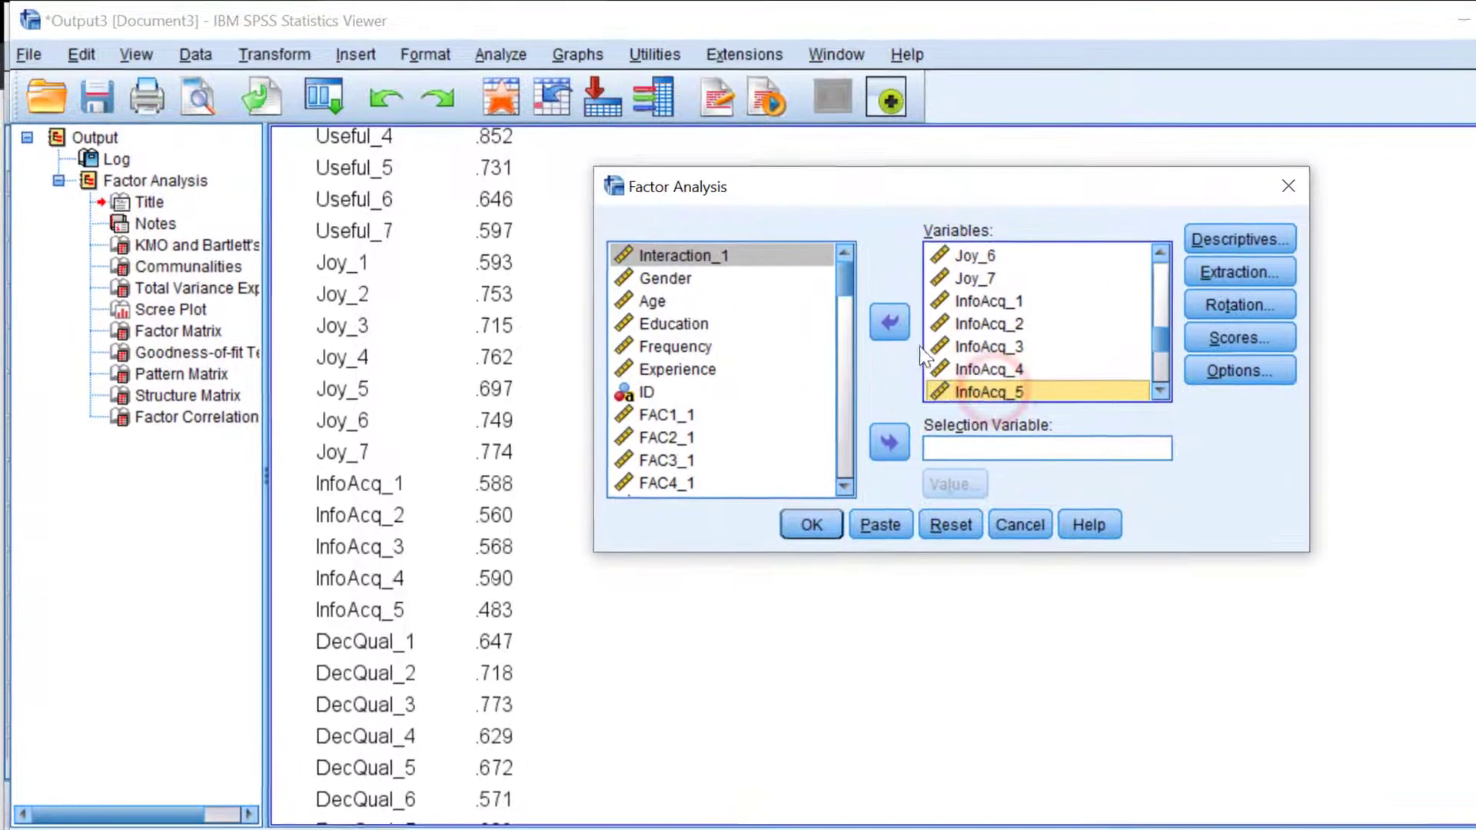
click(877, 313)
Remove DecQual_8 as well and rerun the factor analysis.
scroll(469, 631, down, 1)
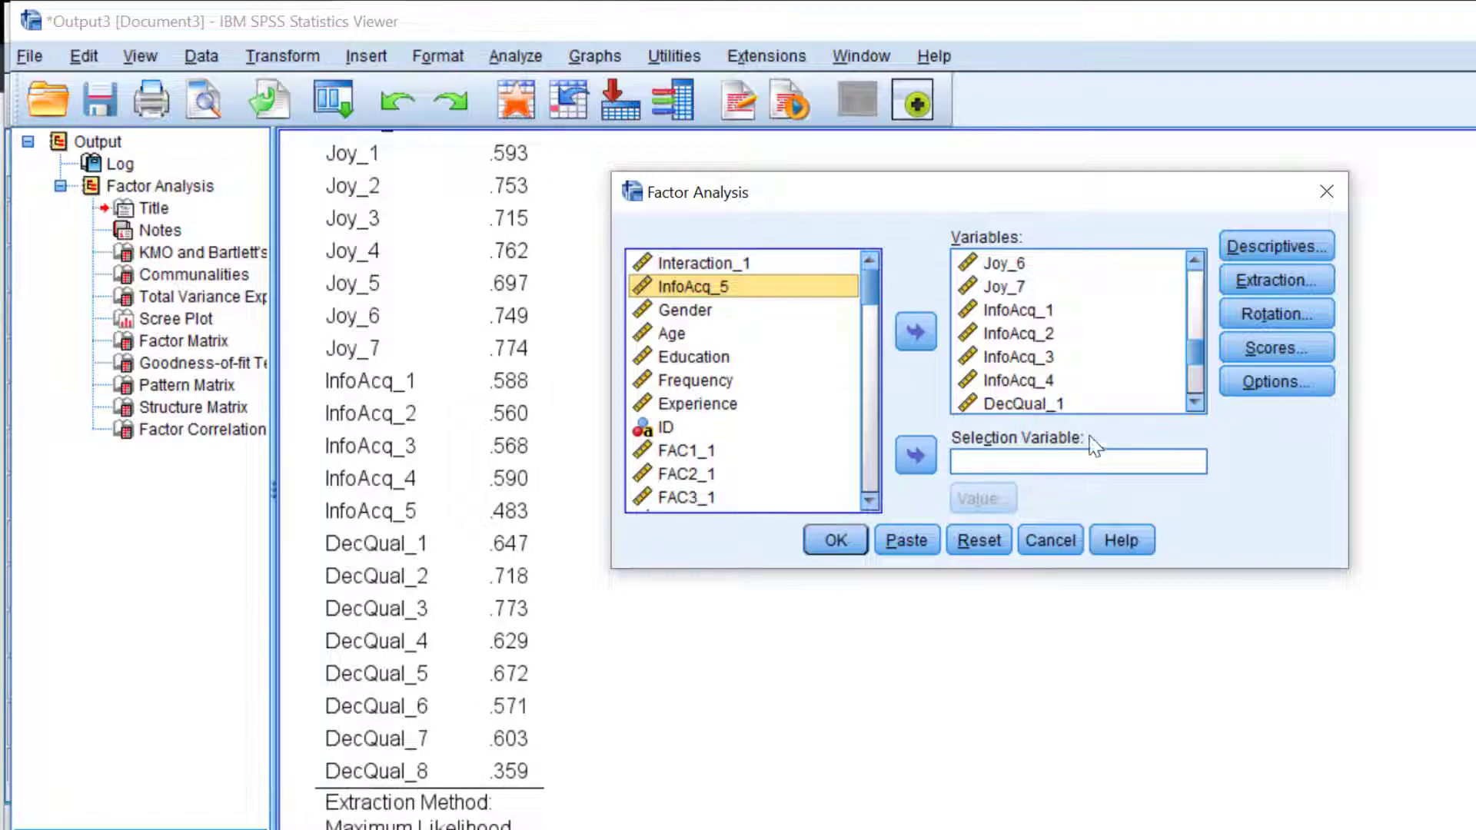
scroll(1040, 381, down, 2)
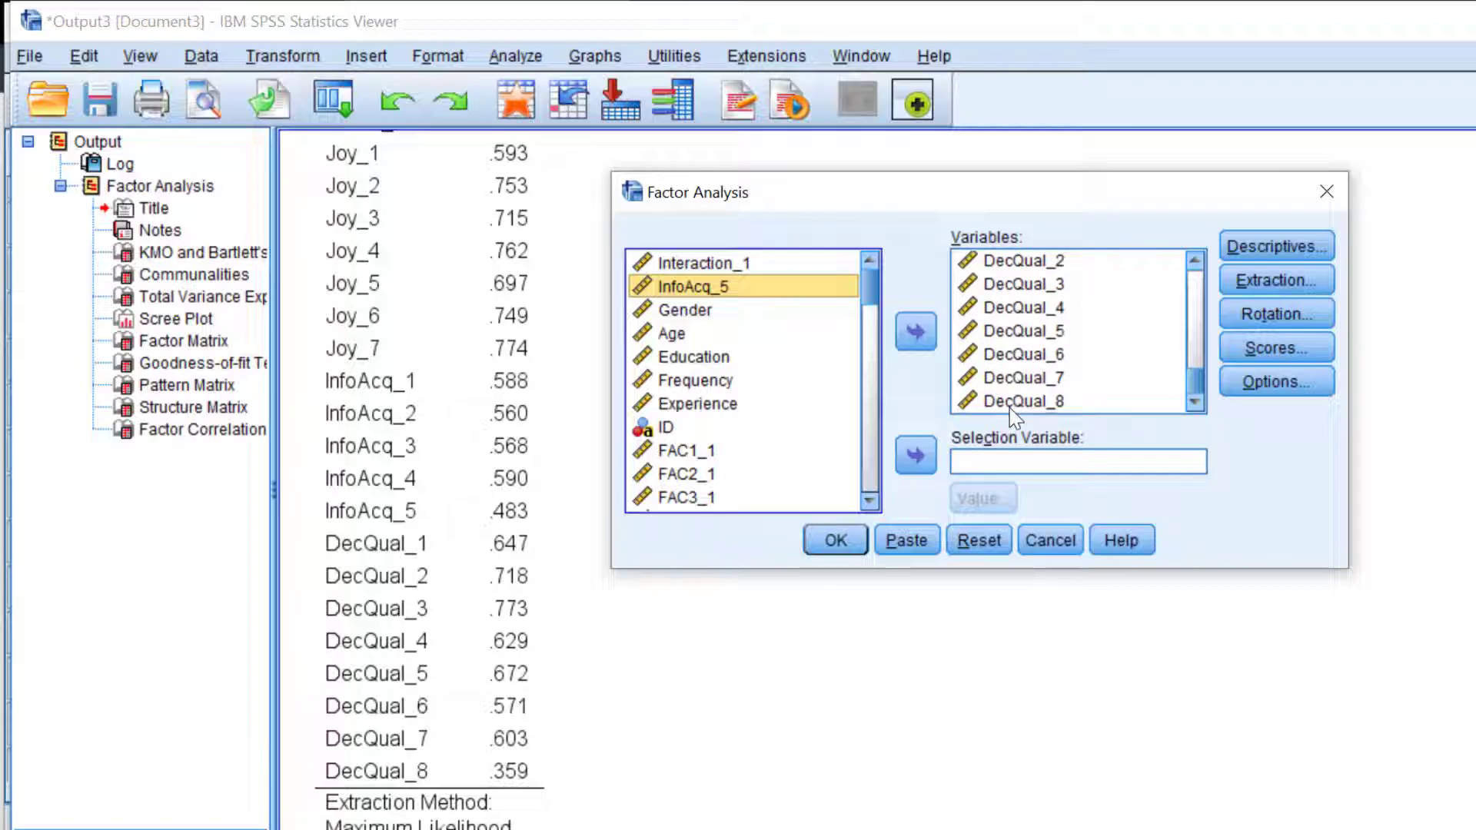
click(1011, 404)
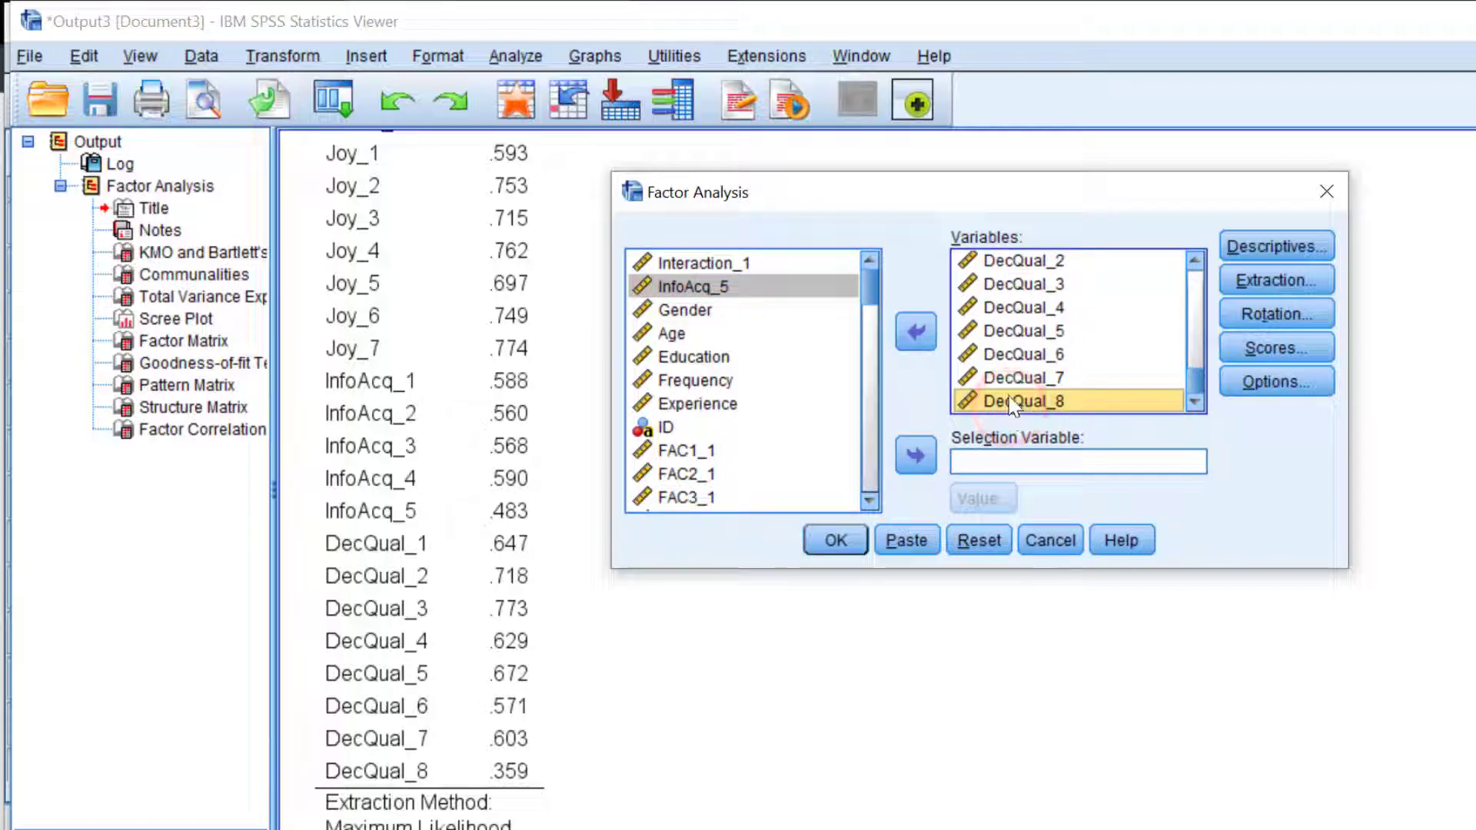
click(917, 337)
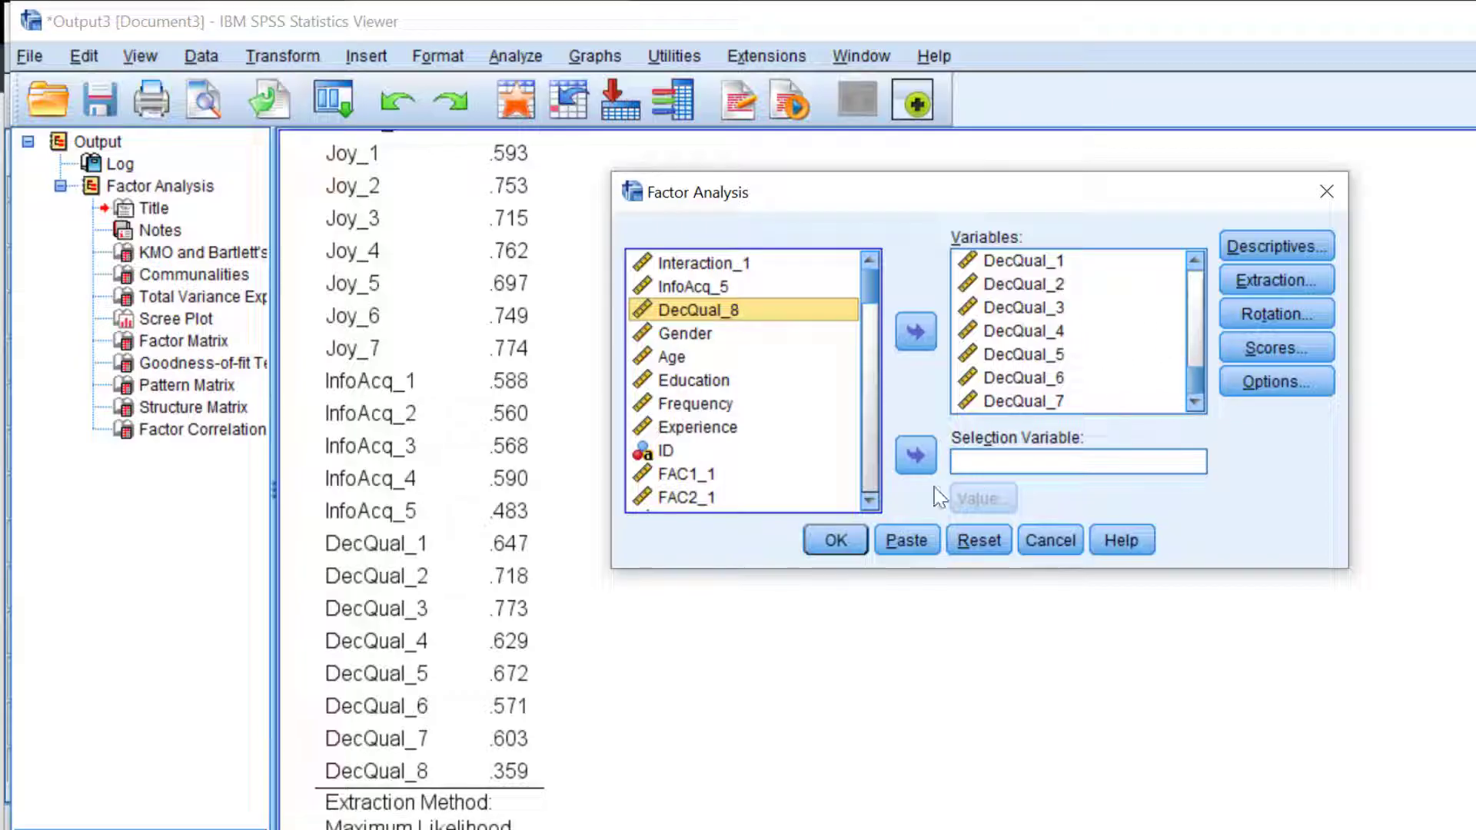
click(835, 542)
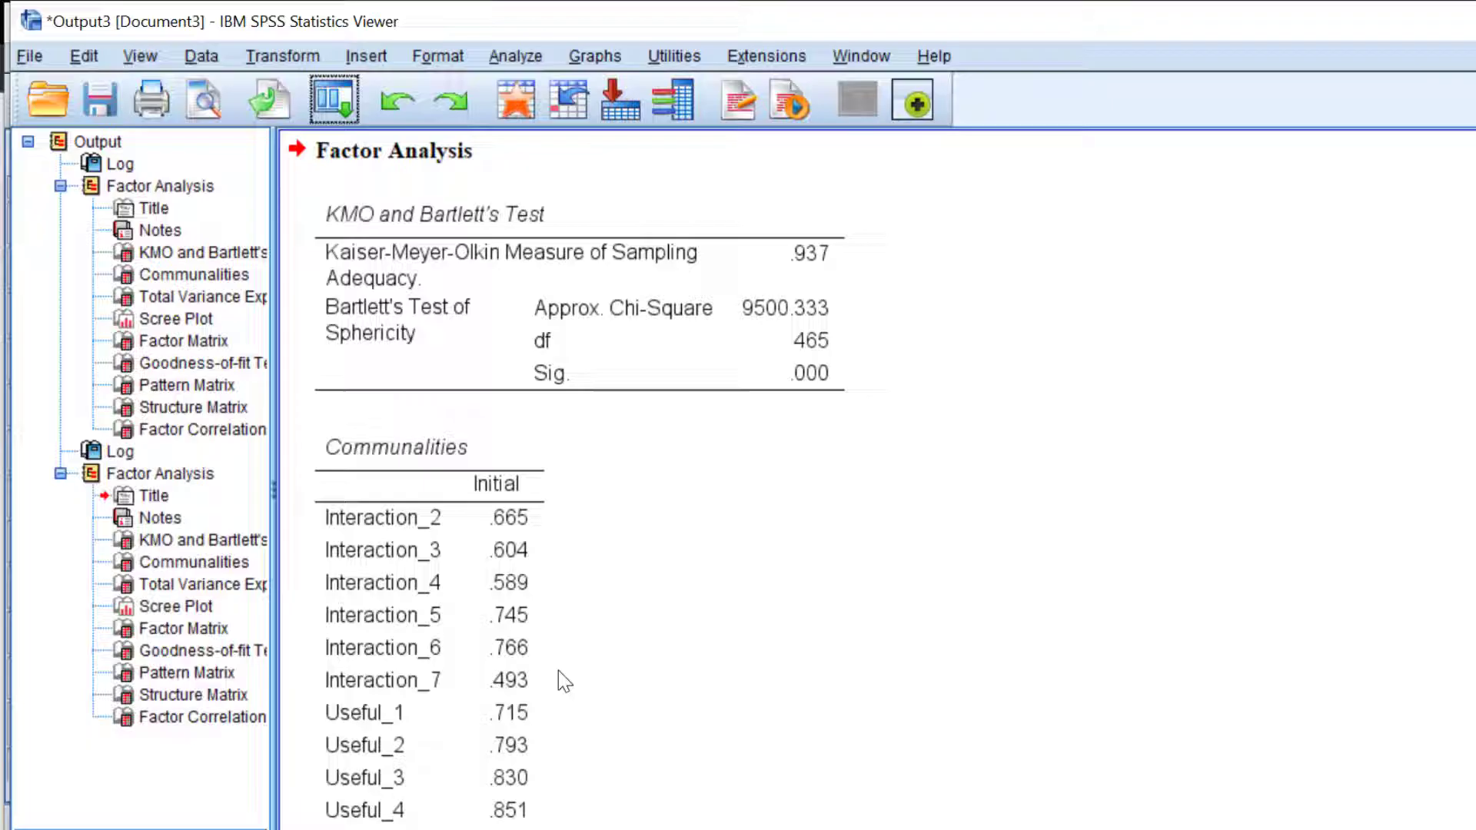
Compare the first run's Communalities with the rerun's KMO, Bartlett's test and communalities.
scroll(942, 504, down, 10)
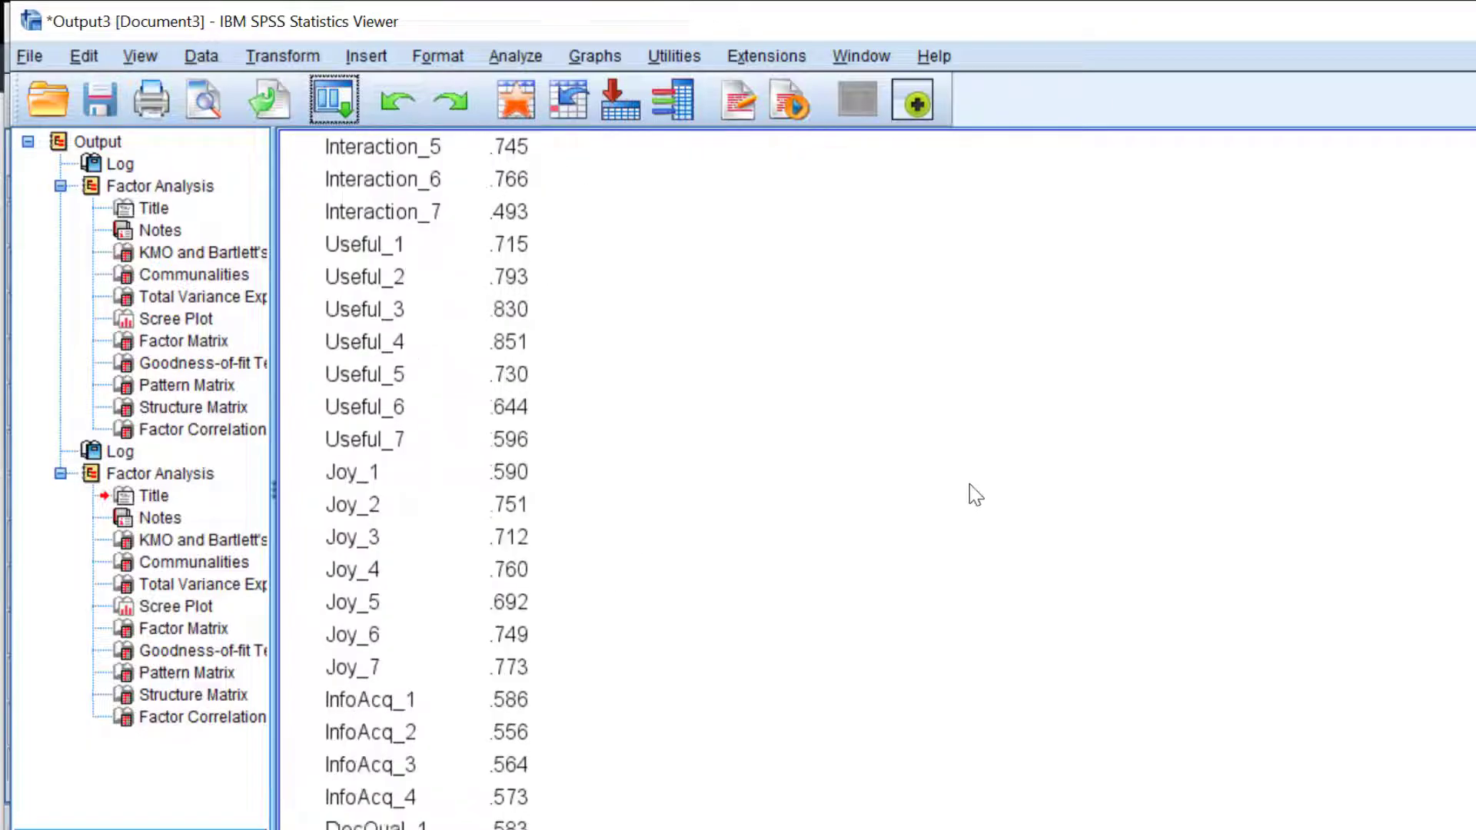
scroll(599, 527, down, 3)
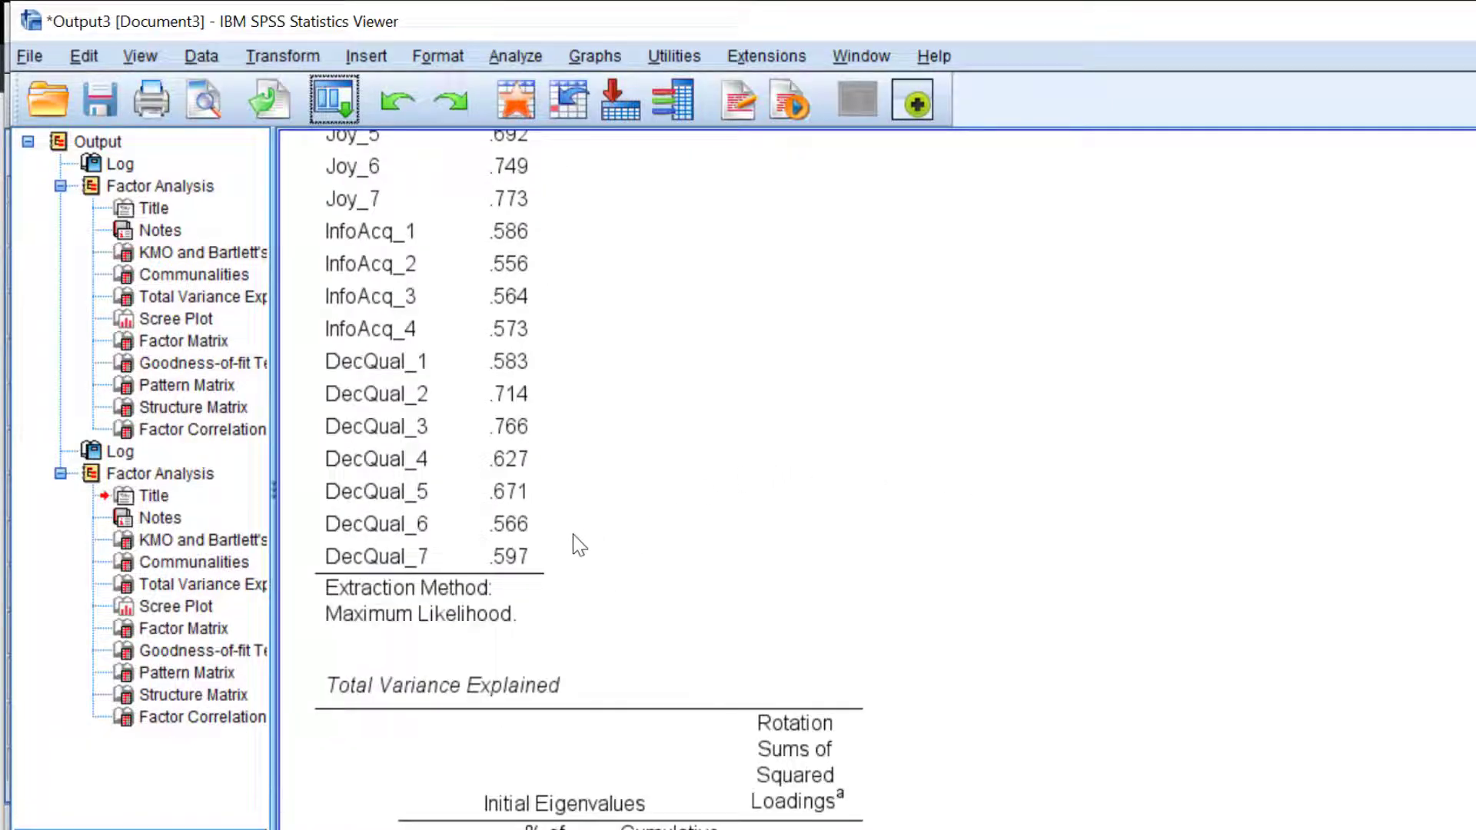
scroll(574, 534, up, 5)
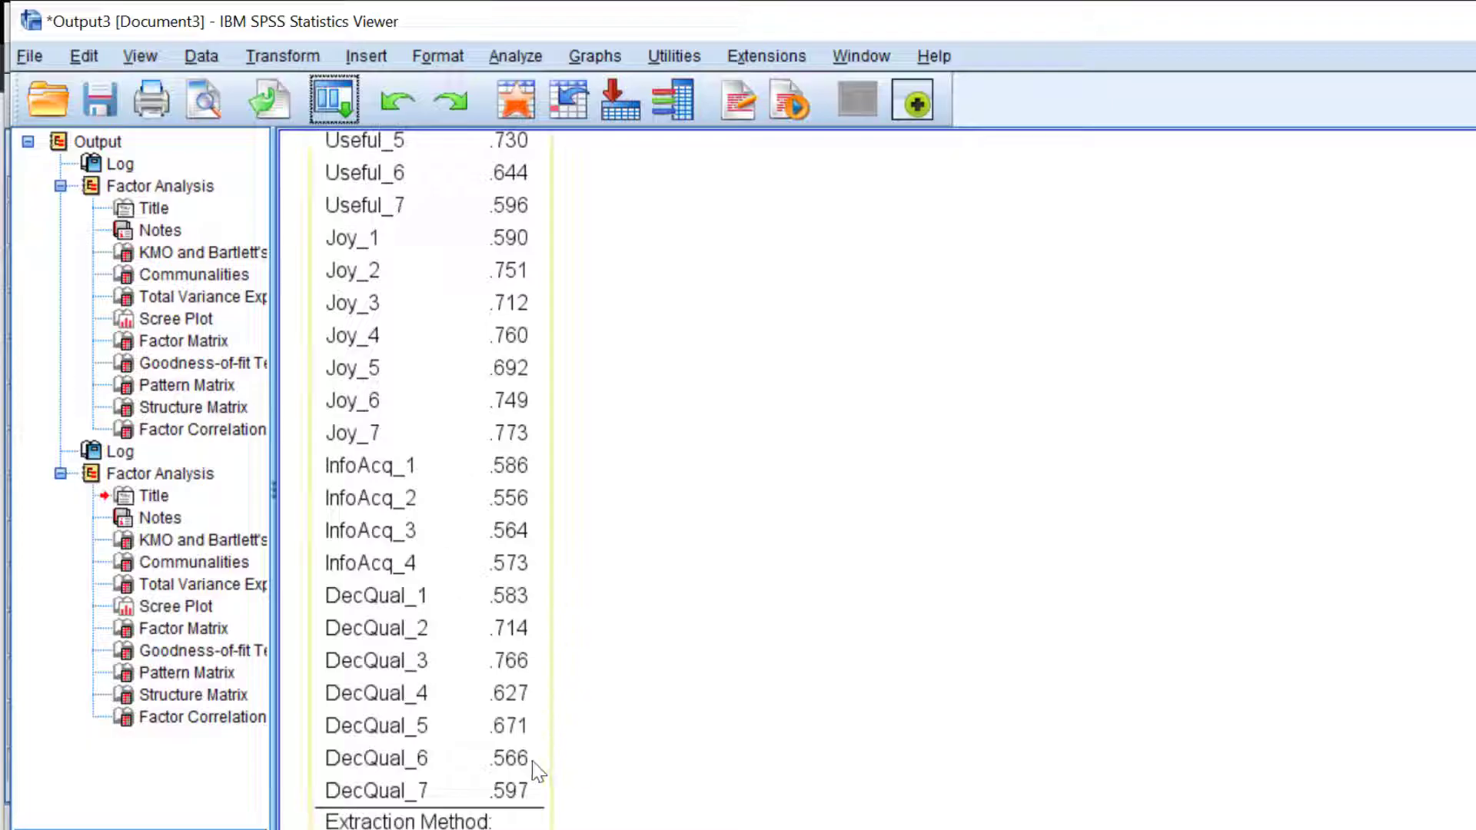
scroll(536, 554, up, 6)
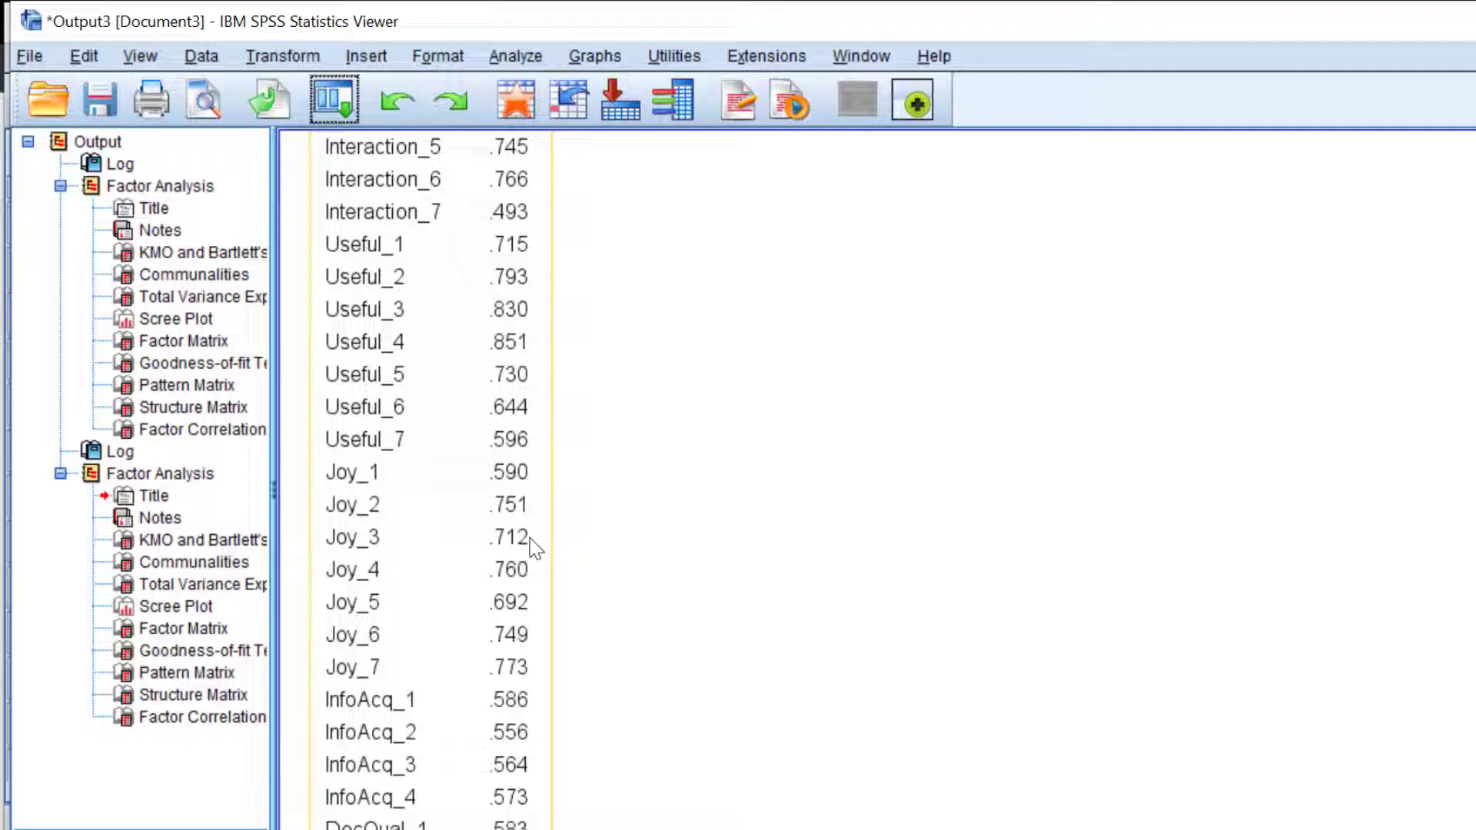
scroll(535, 548, up, 4)
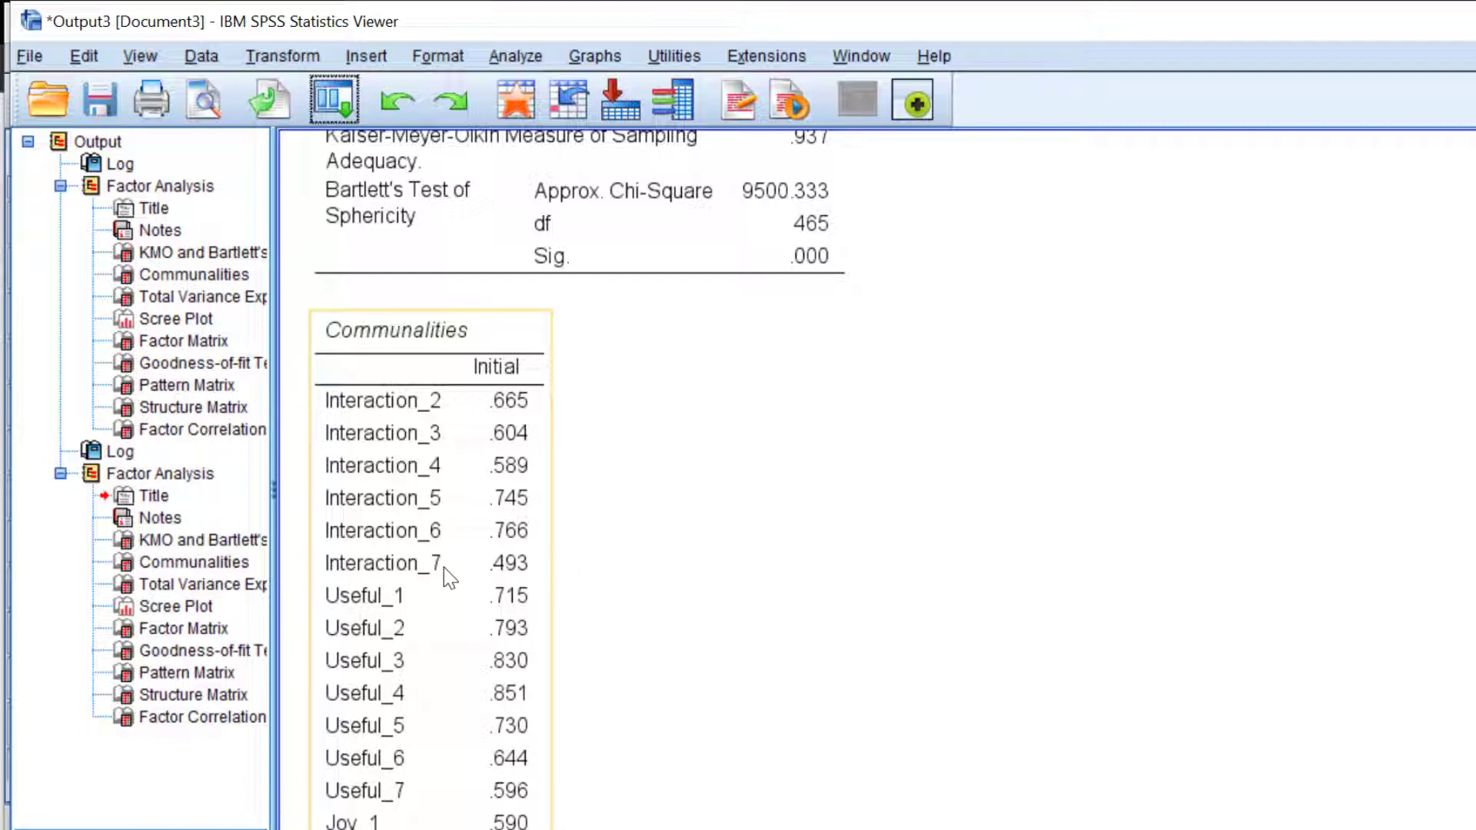
click(176, 277)
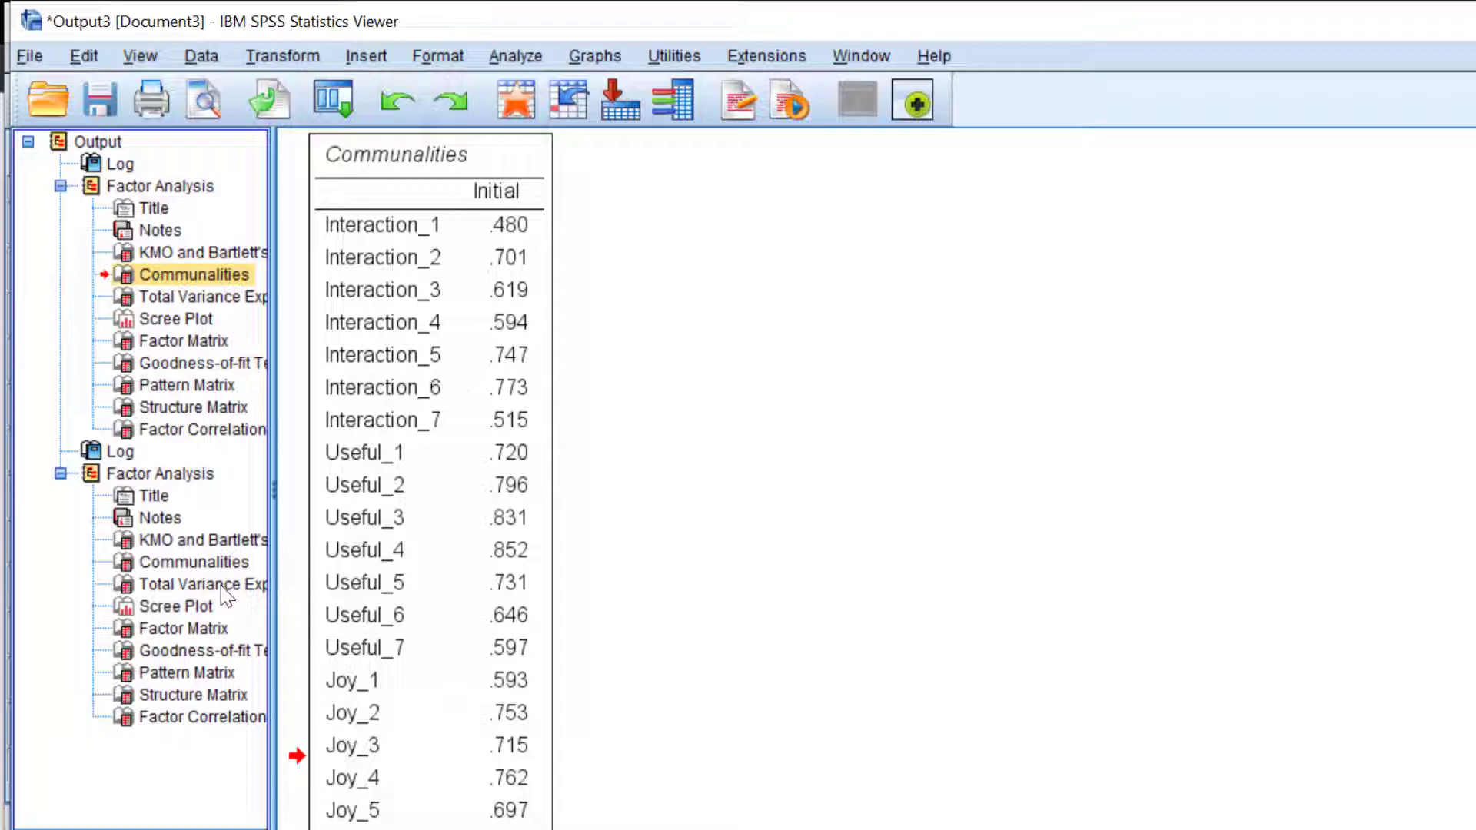
click(185, 541)
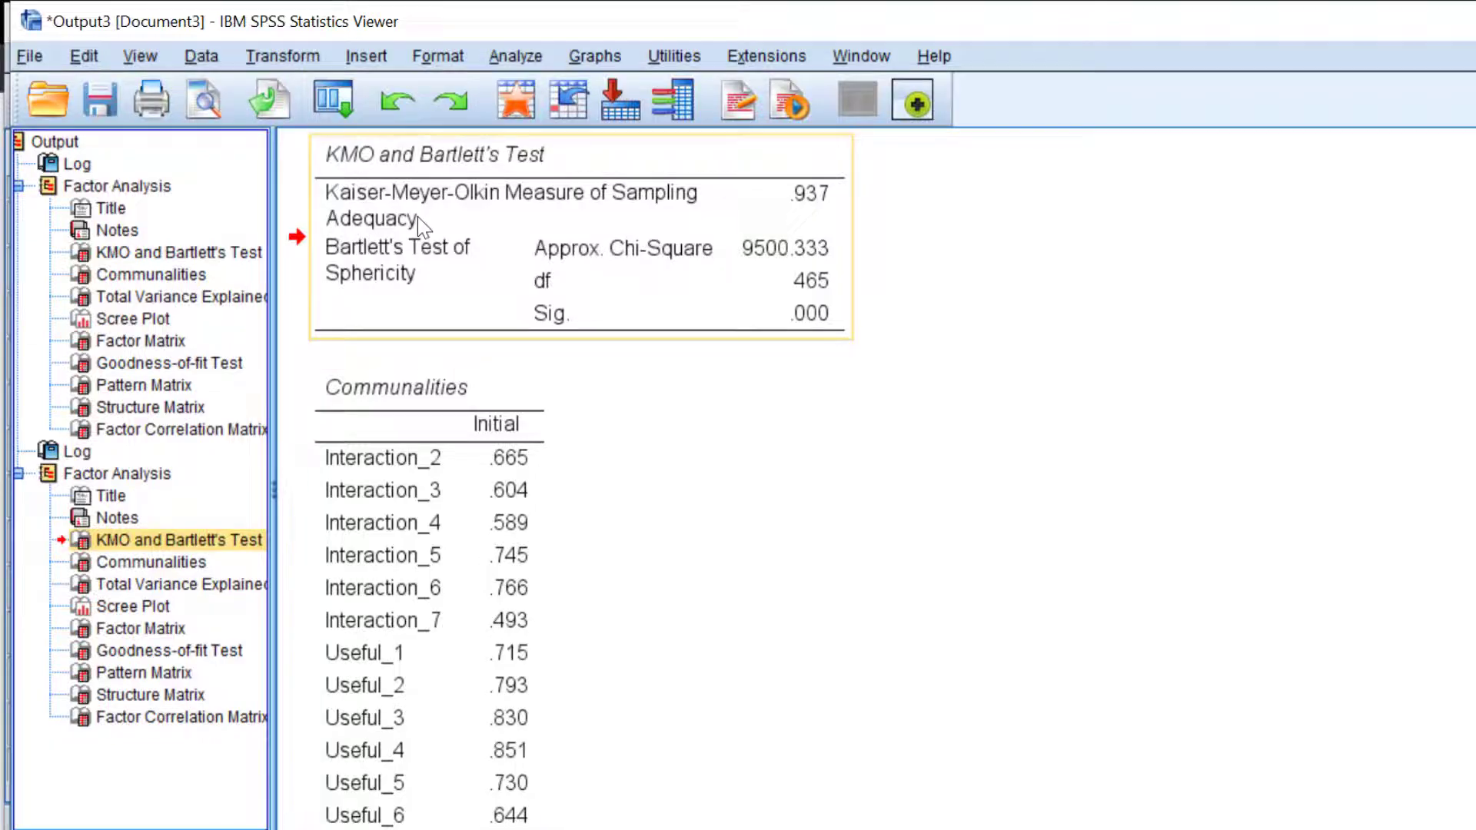
scroll(579, 476, down, 3)
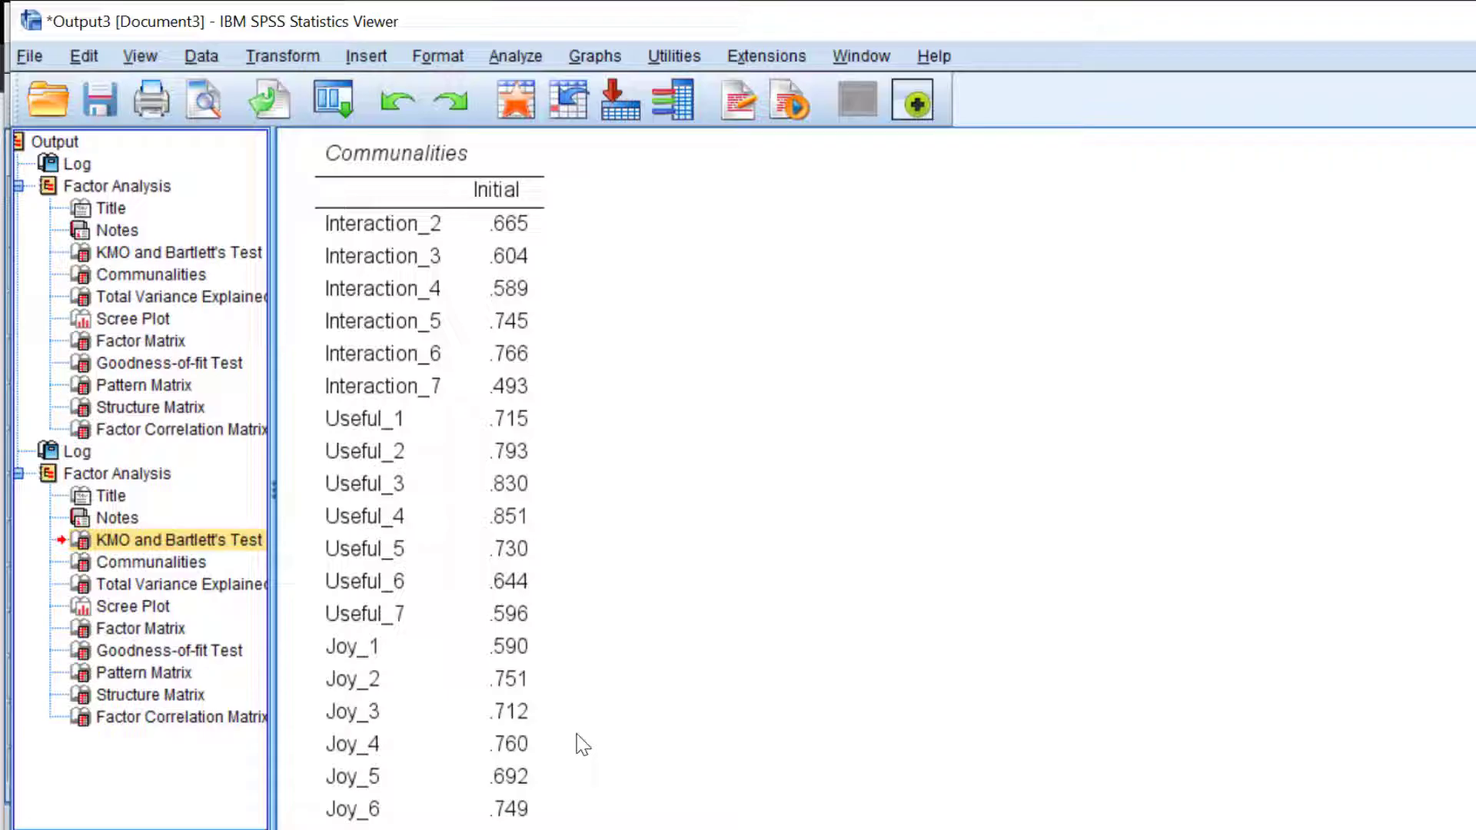
scroll(582, 725, down, 2)
Drop Interaction_7 in the recalled Factor Analysis dialog and rerun, giving KMO .936, df 435.
scroll(598, 719, down, 6)
click(333, 98)
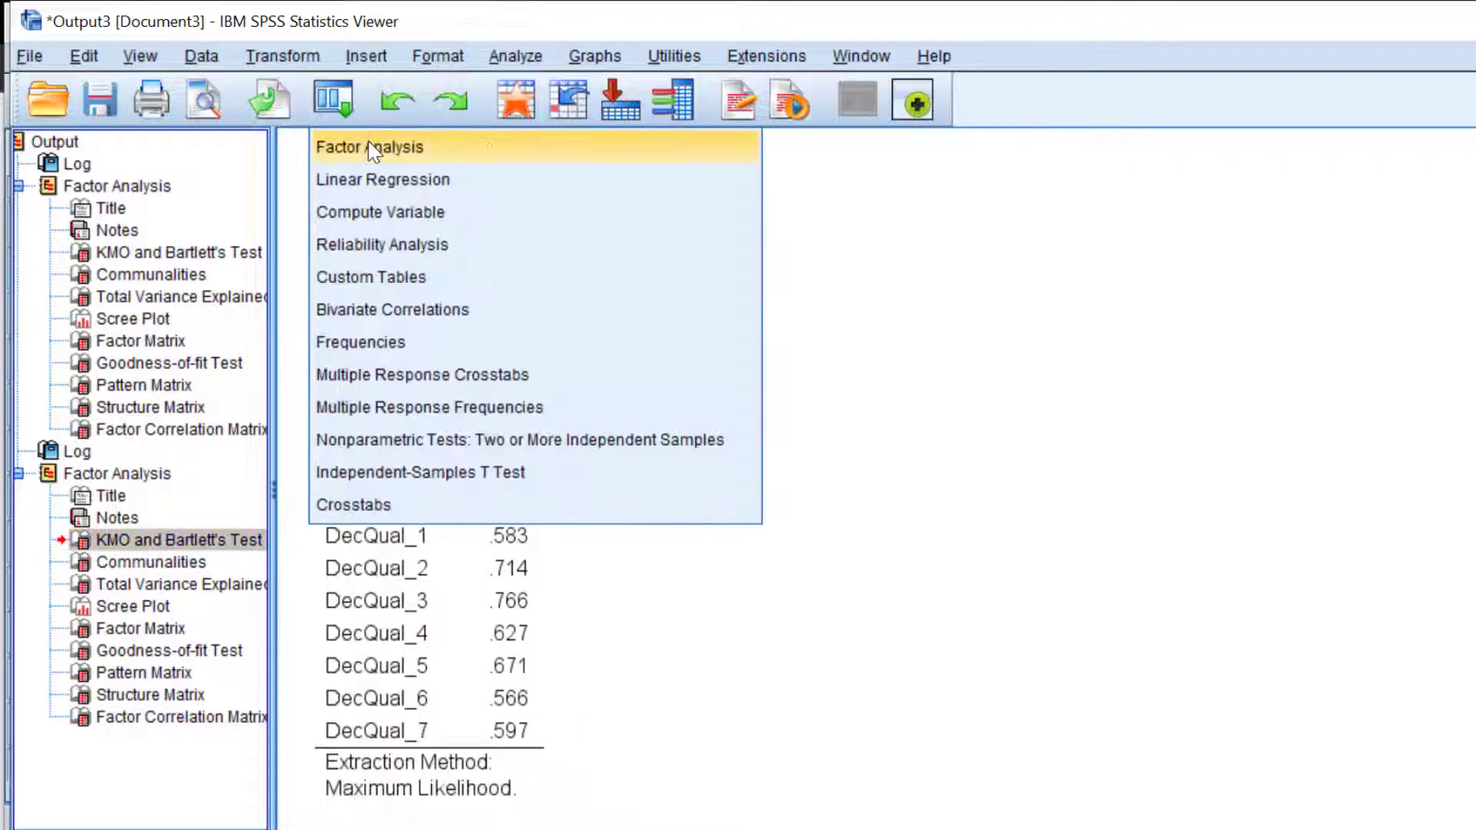
click(372, 147)
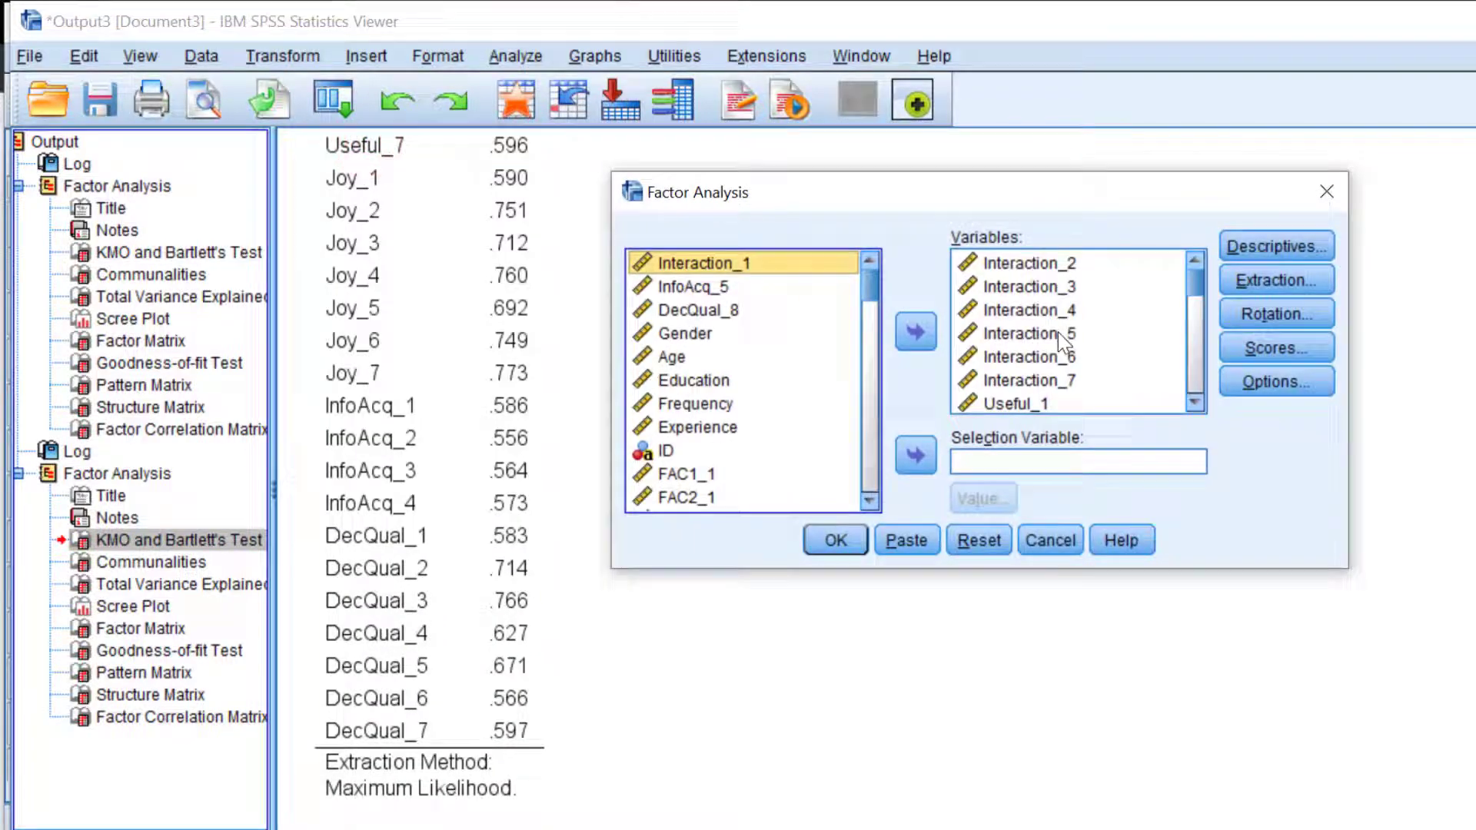
click(1031, 381)
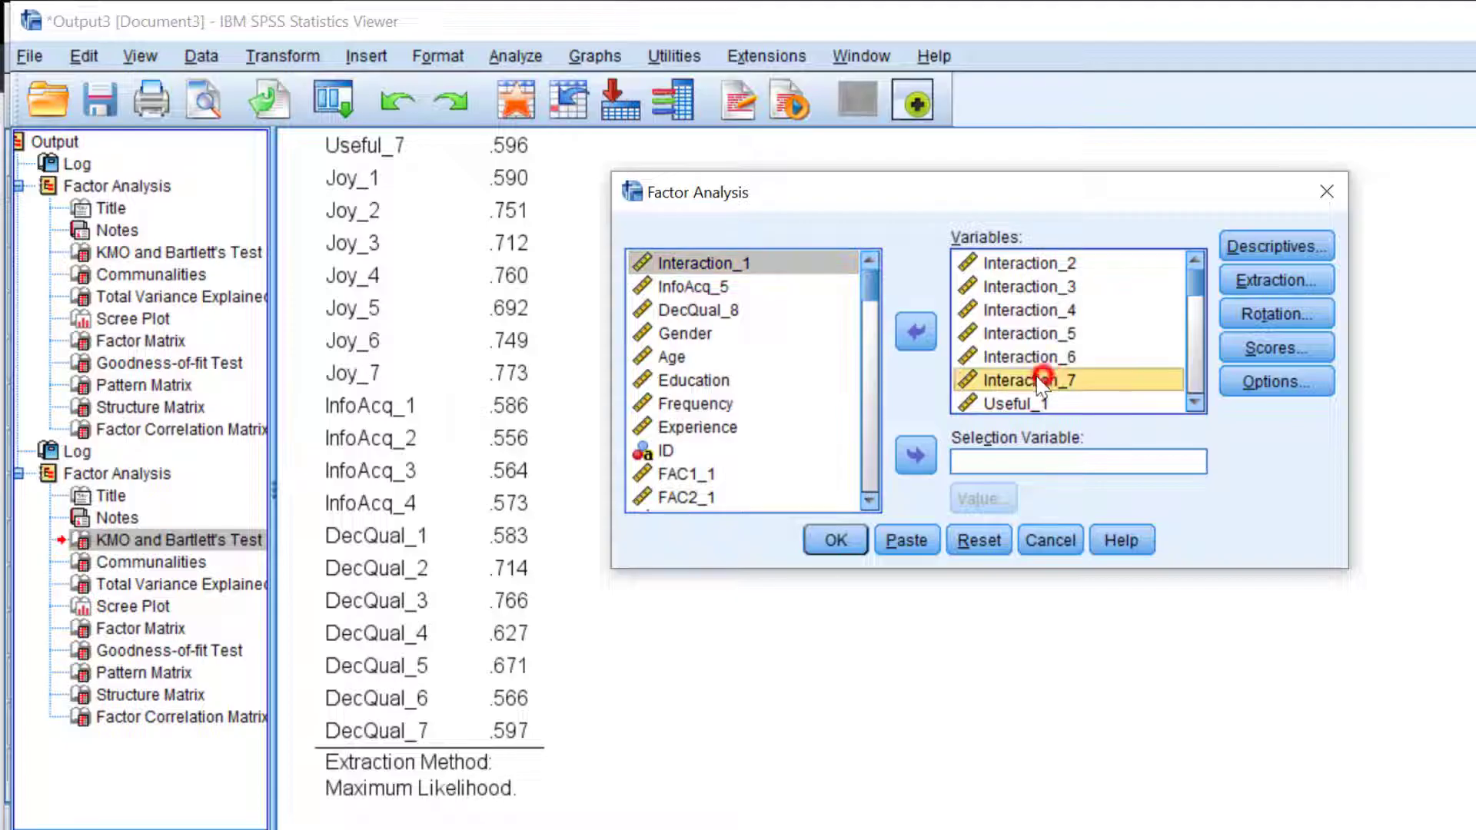
click(919, 336)
click(831, 543)
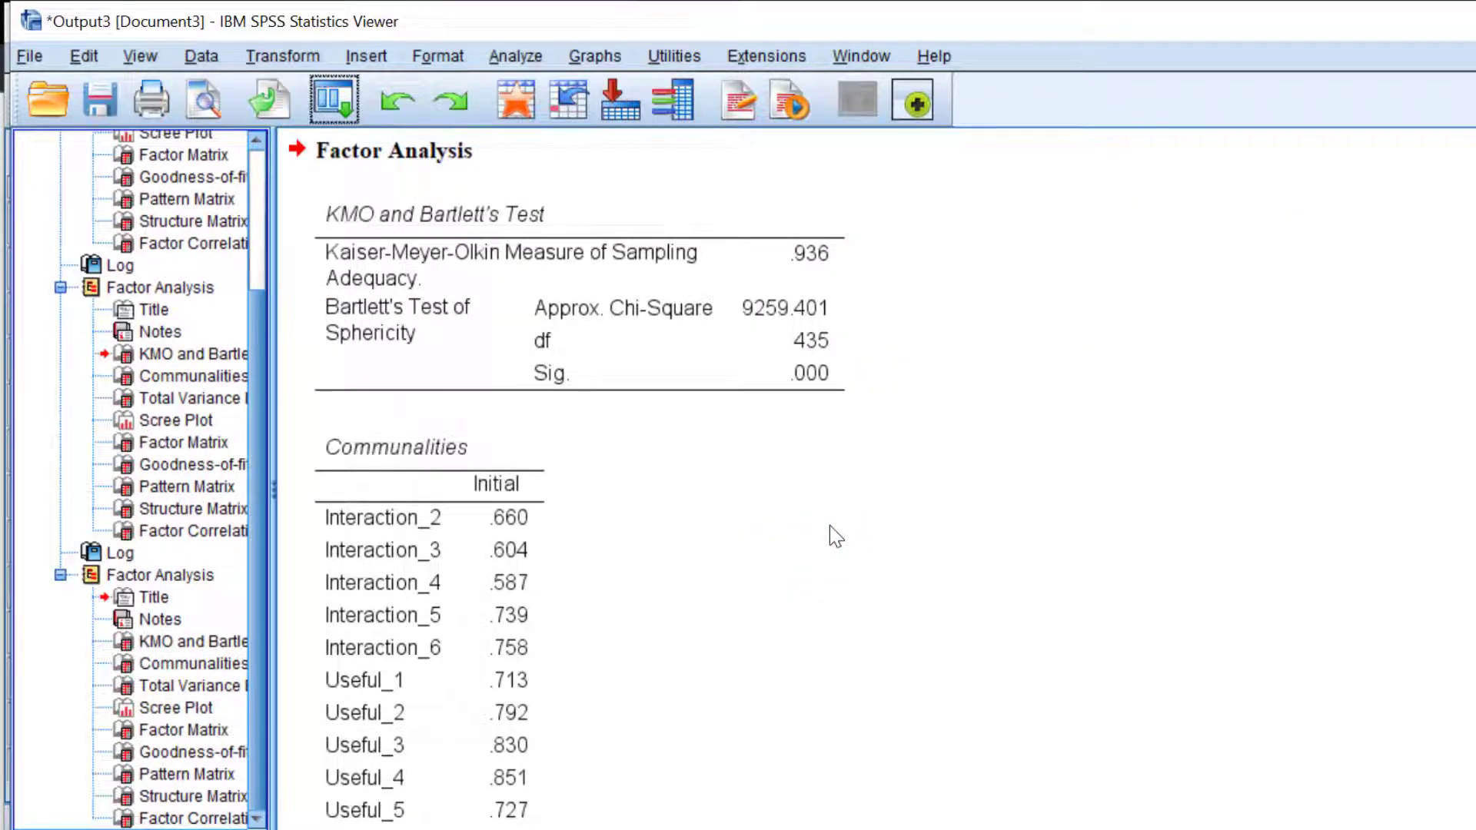
scroll(828, 523, down, 2)
scroll(834, 526, down, 2)
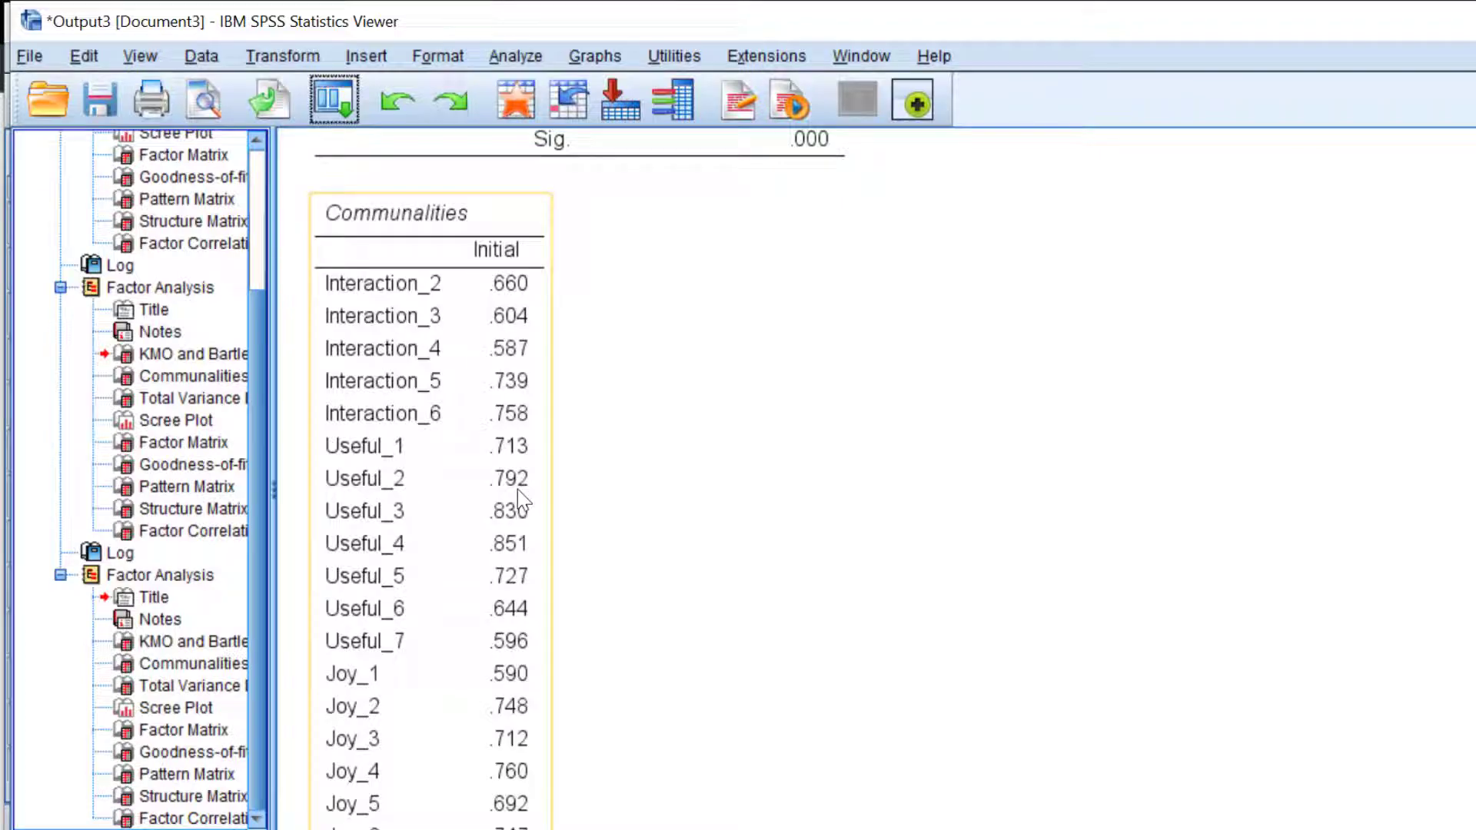
scroll(518, 490, down, 10)
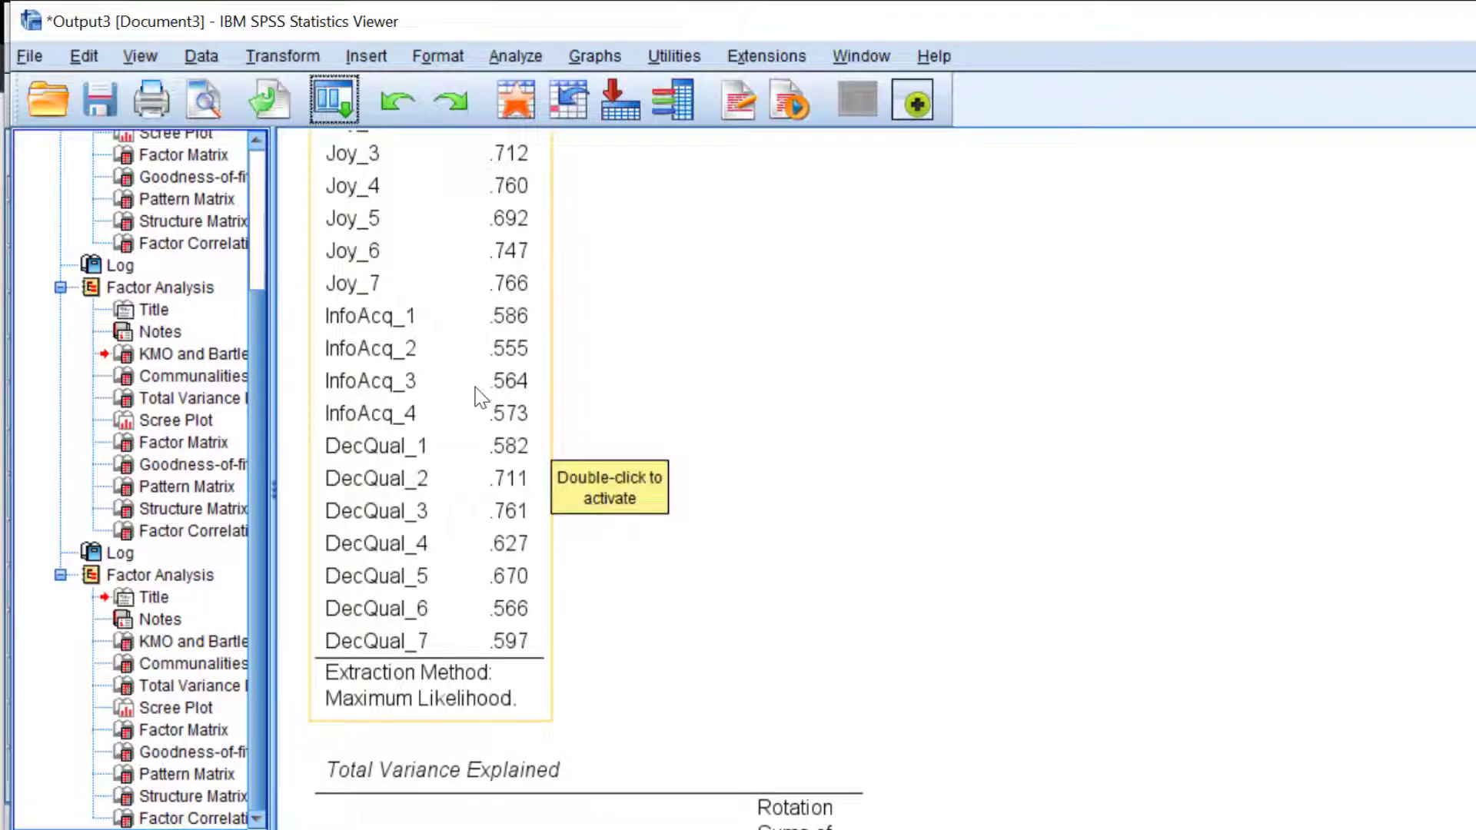
scroll(481, 397, down, 3)
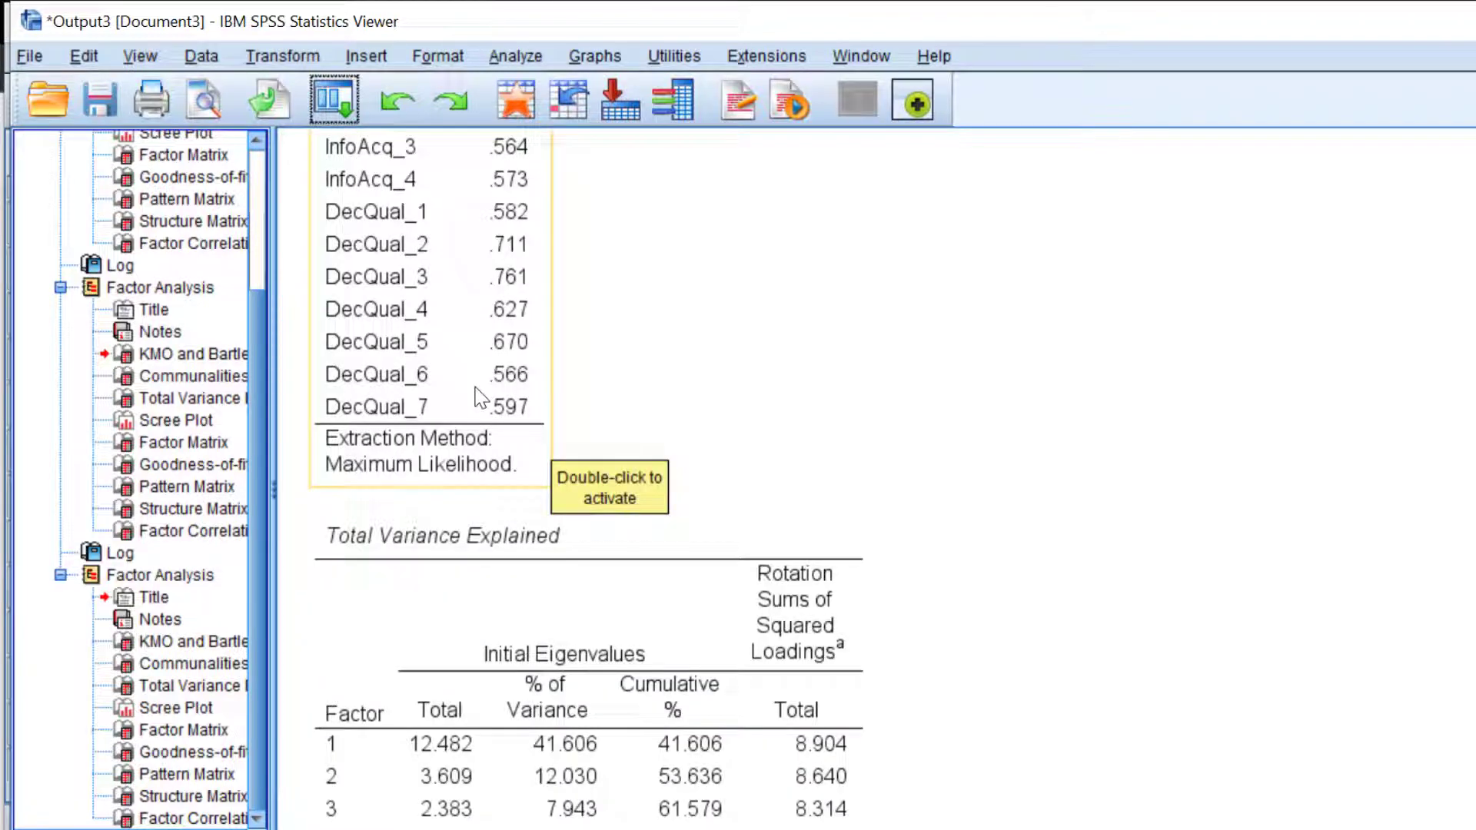
scroll(475, 390, down, 4)
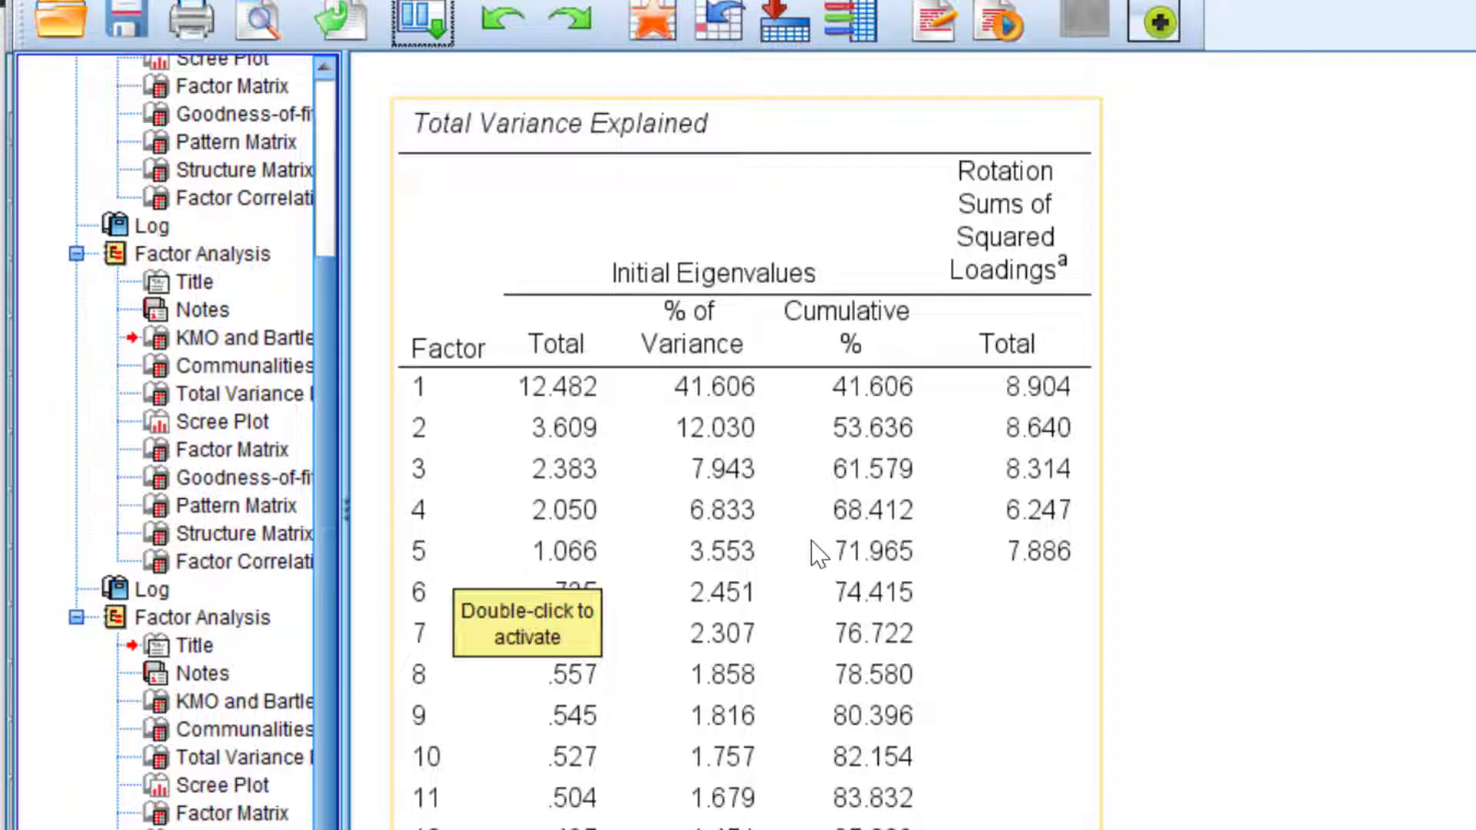
scroll(843, 339, down, 4)
scroll(863, 308, down, 2)
scroll(846, 346, down, 15)
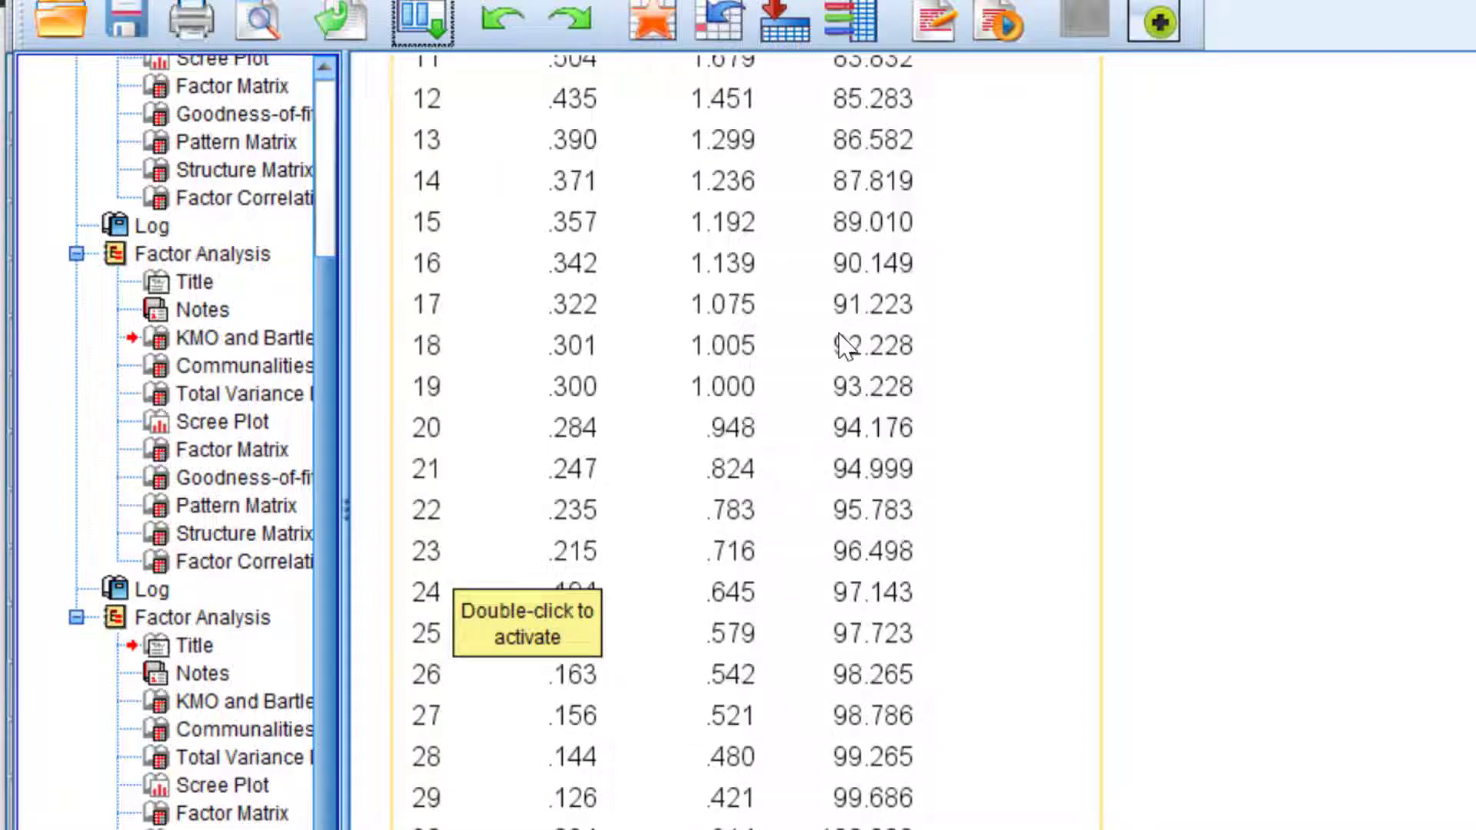
click(1007, 352)
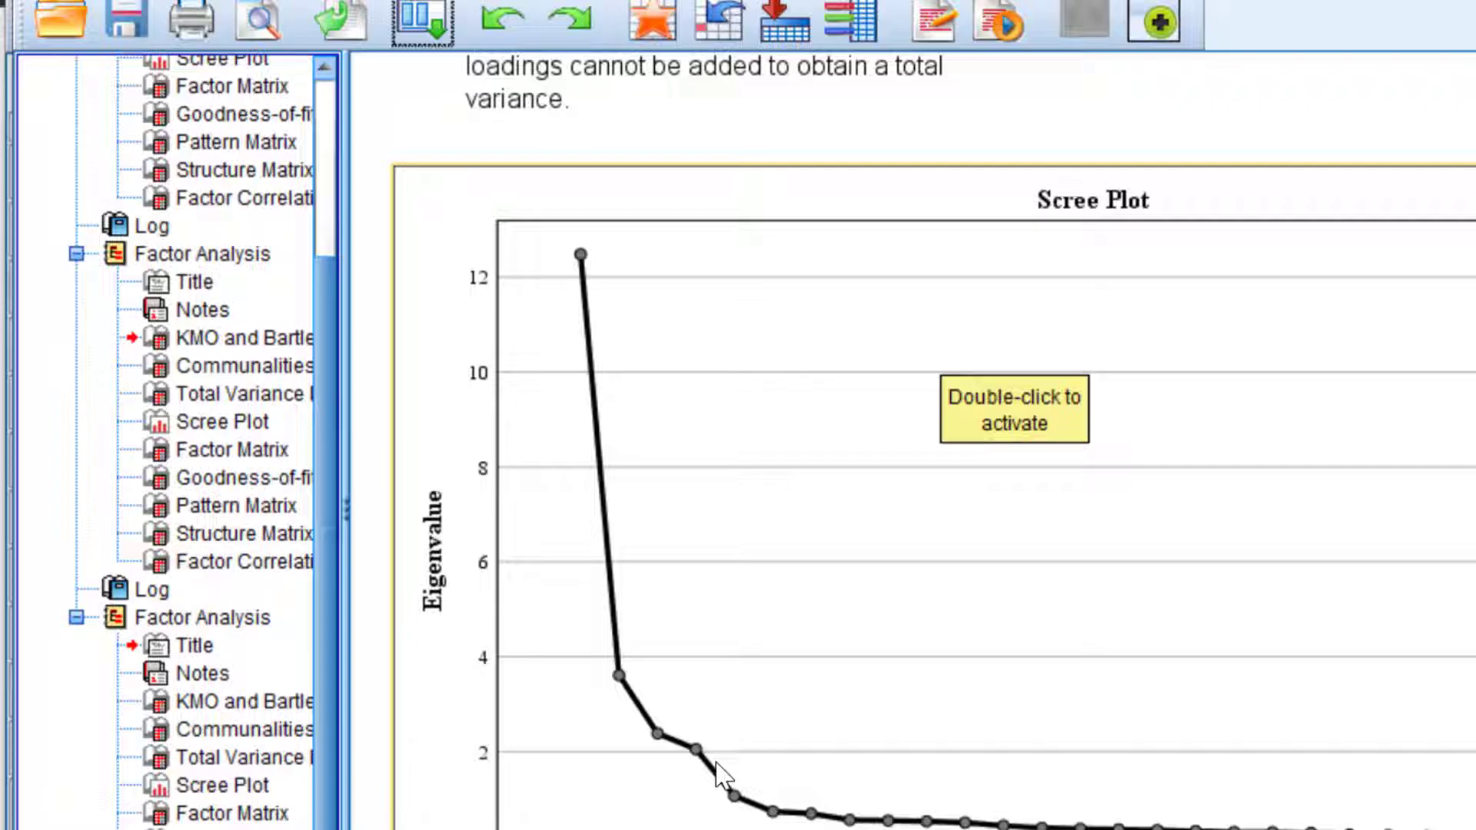
scroll(677, 552, down, 5)
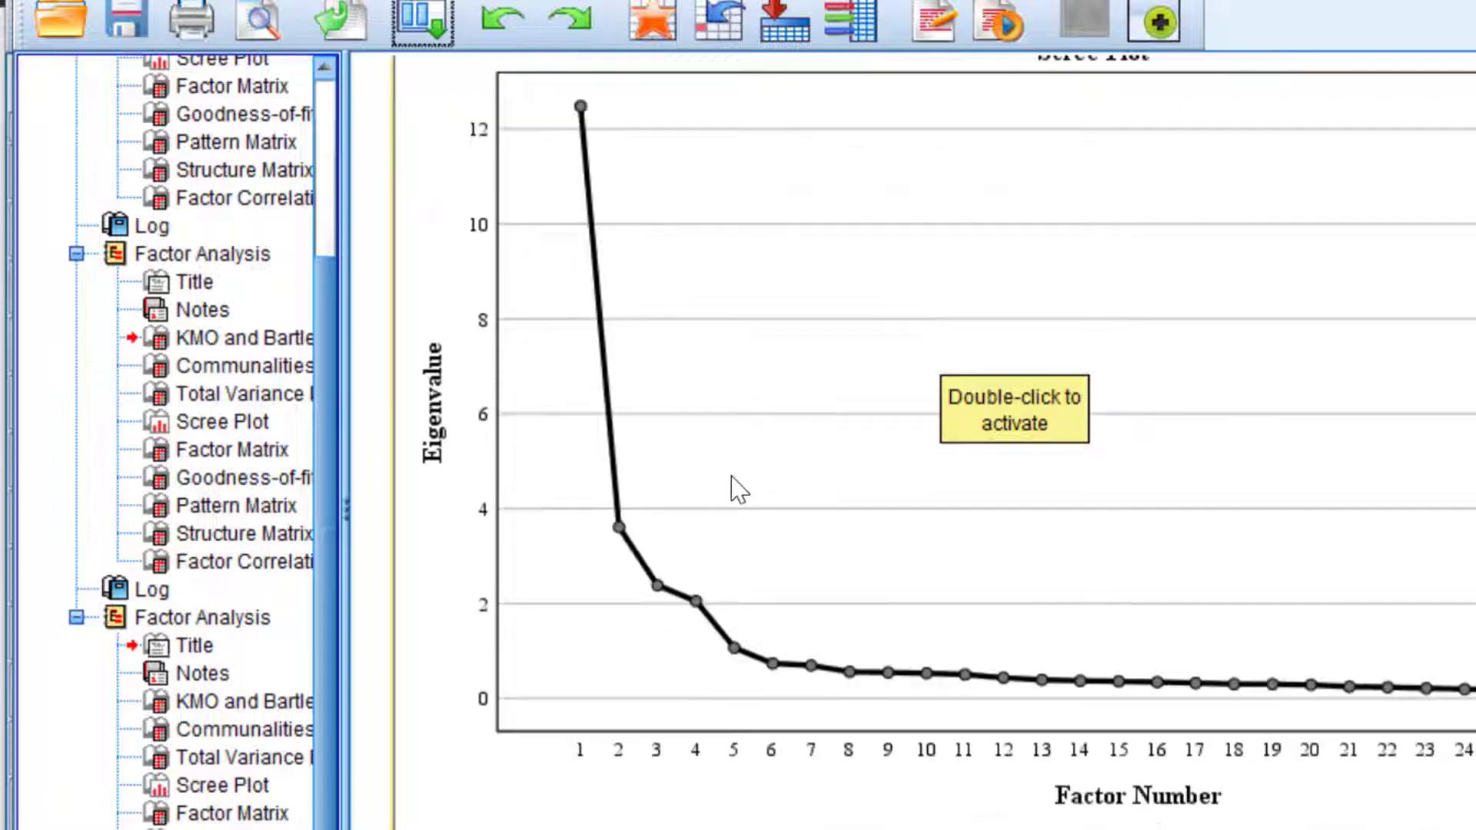
scroll(626, 415, down, 10)
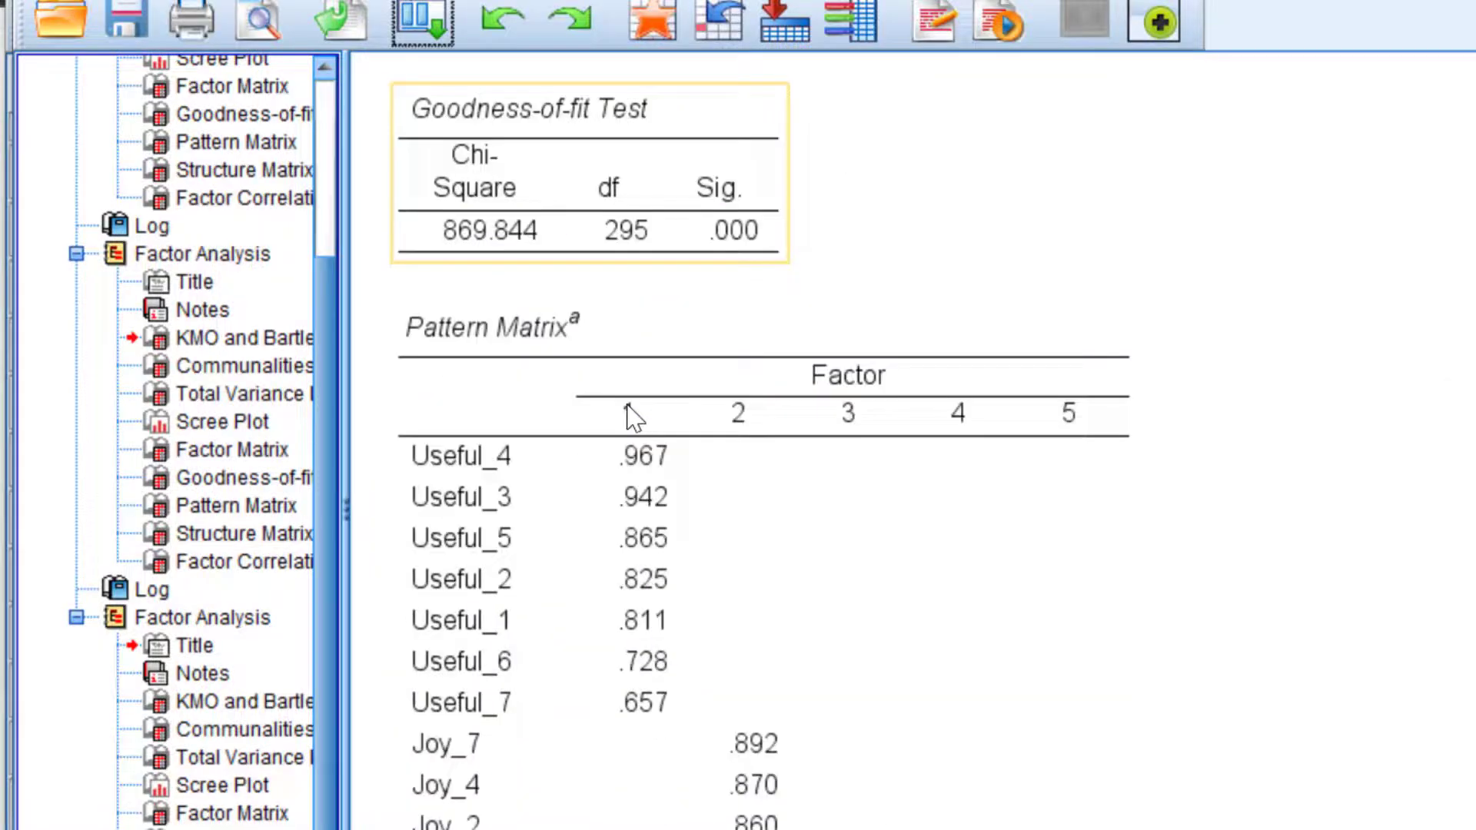
Review the third run's Pattern Matrix, where DecQual_6 loads only .333, then recall recent dialogs.
scroll(627, 415, down, 2)
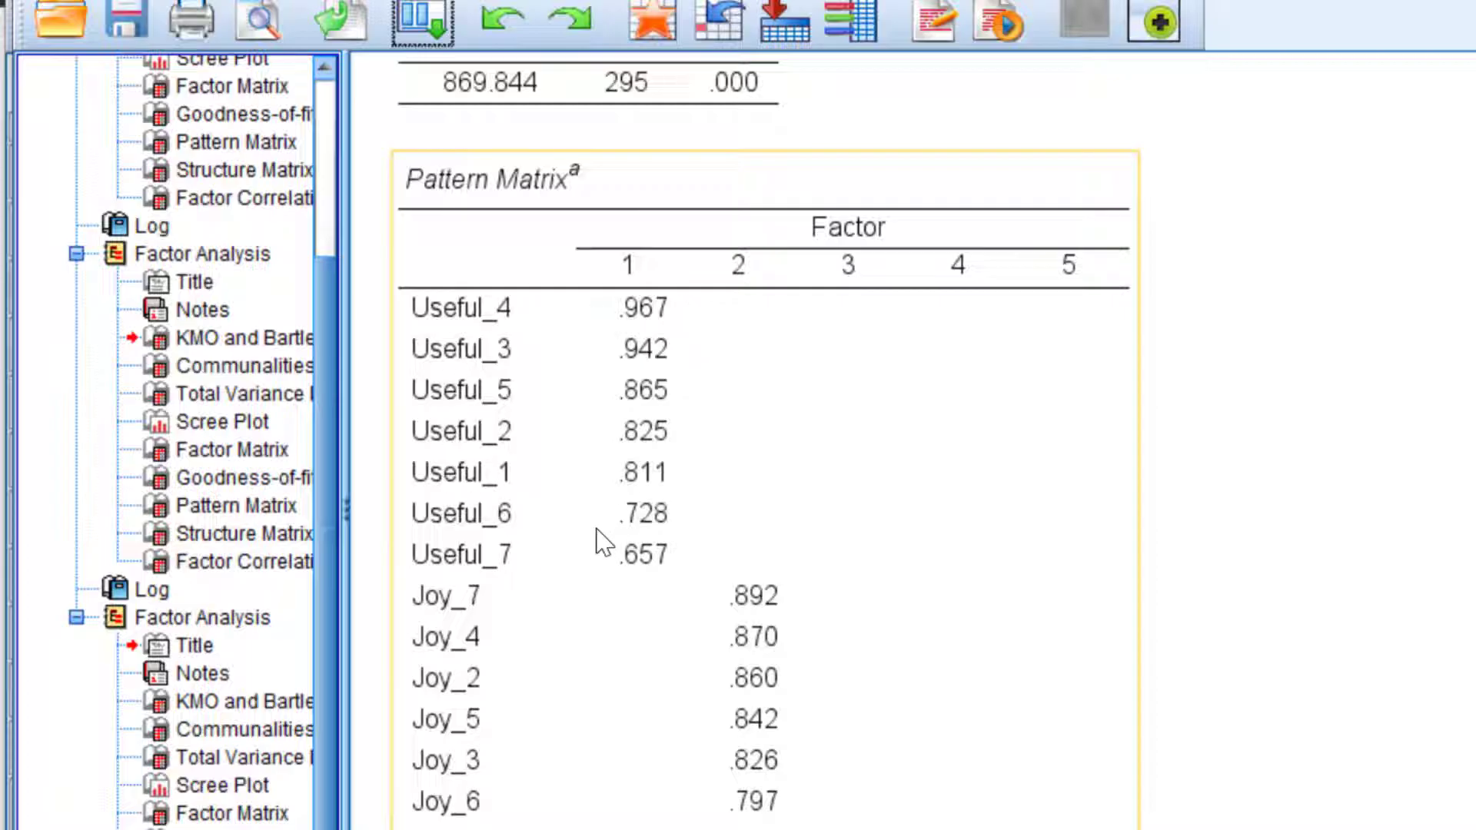
scroll(764, 561, down, 3)
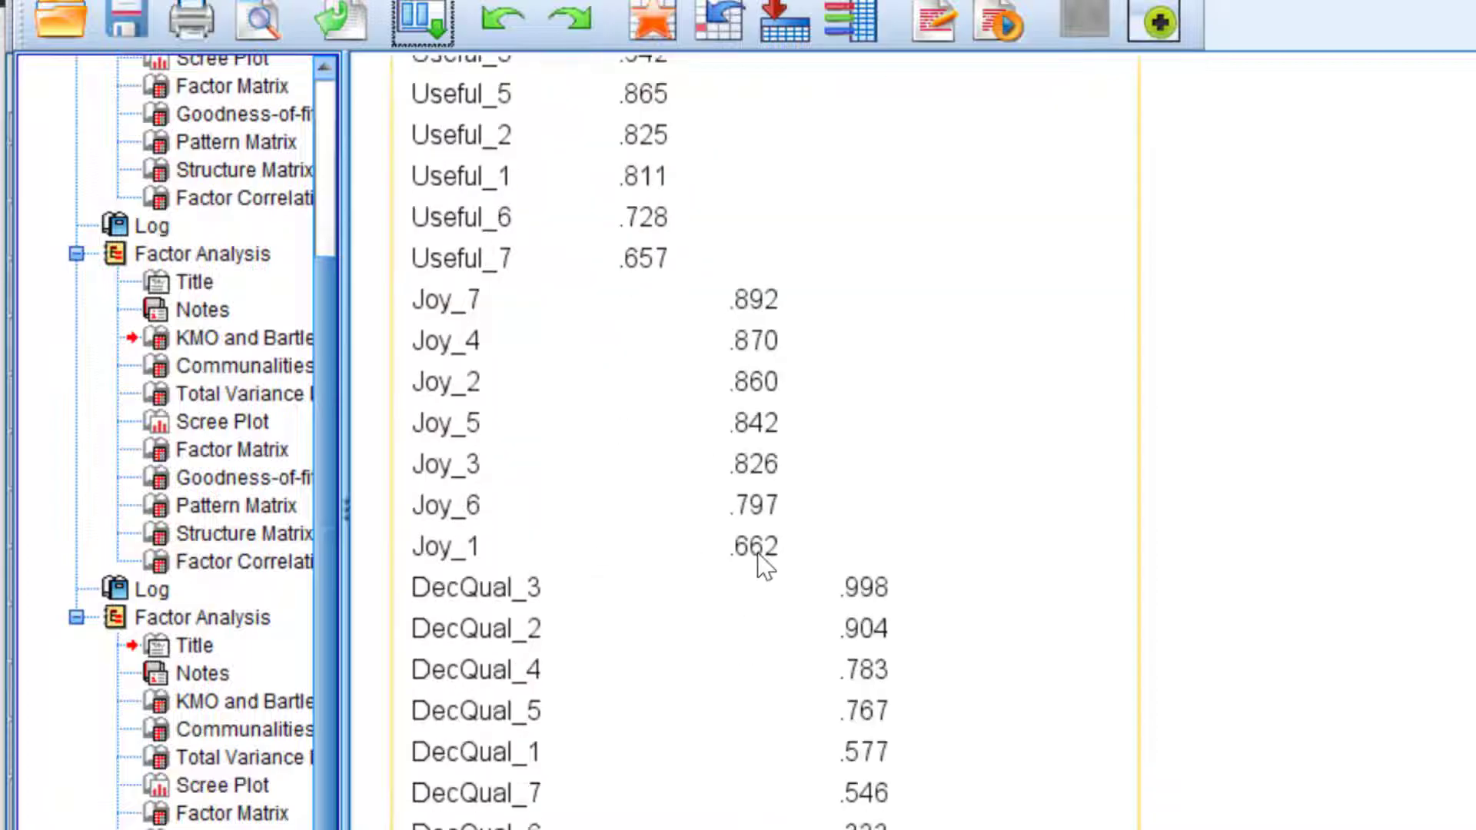
scroll(872, 635, down, 3)
scroll(873, 508, down, 3)
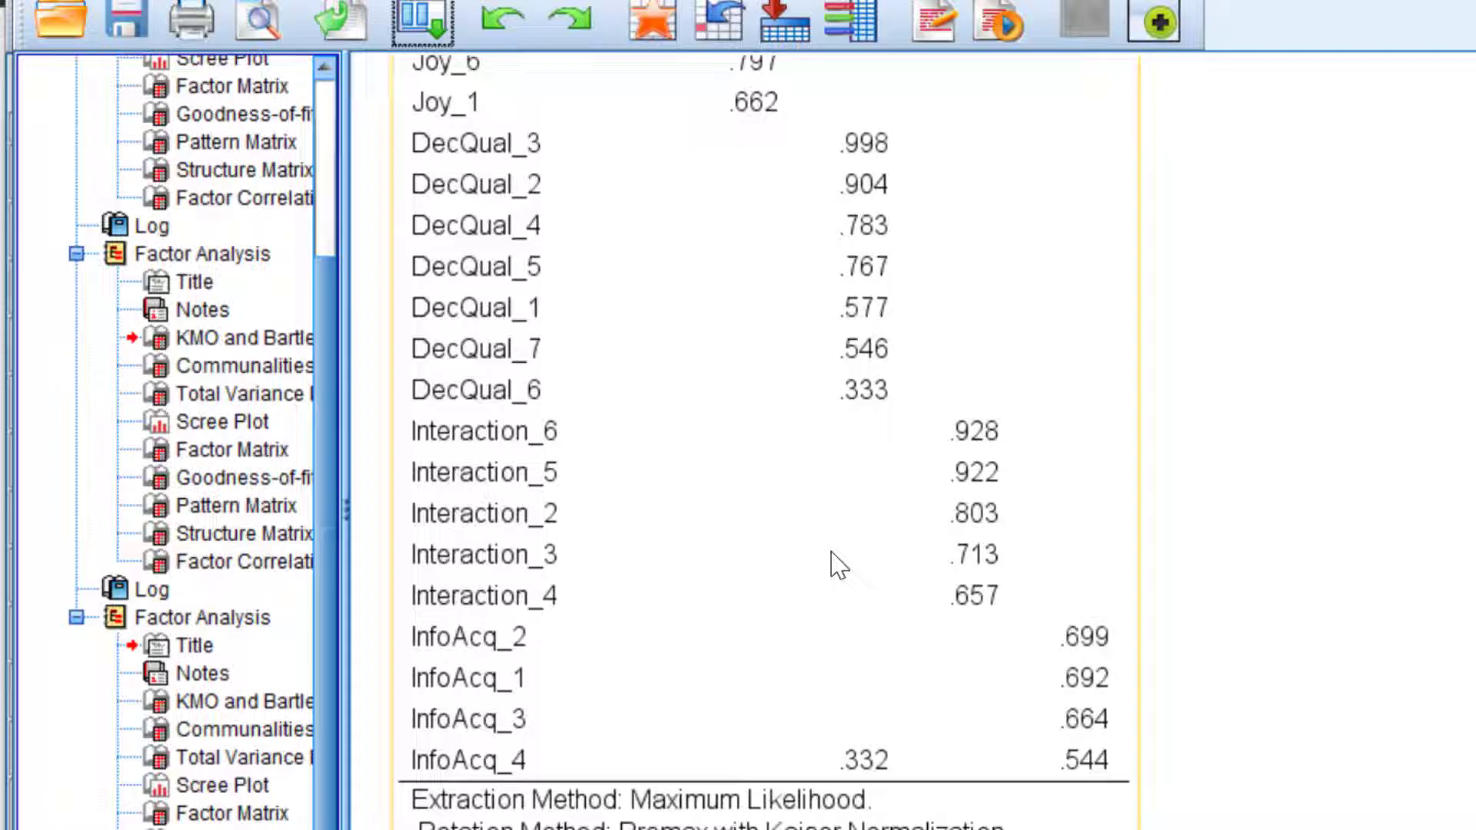
scroll(990, 538, down, 3)
scroll(970, 413, down, 3)
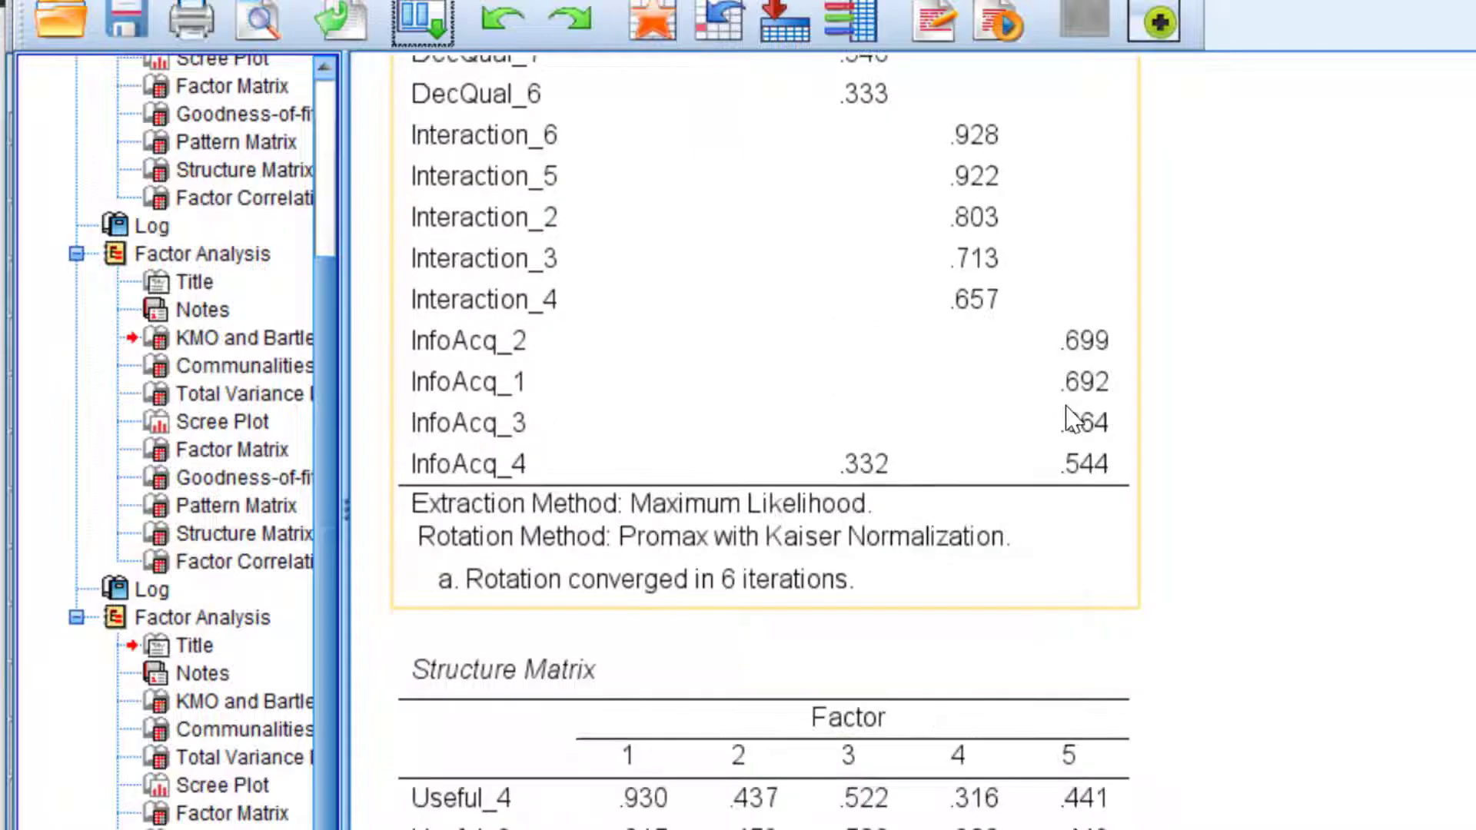
scroll(1100, 472, up, 6)
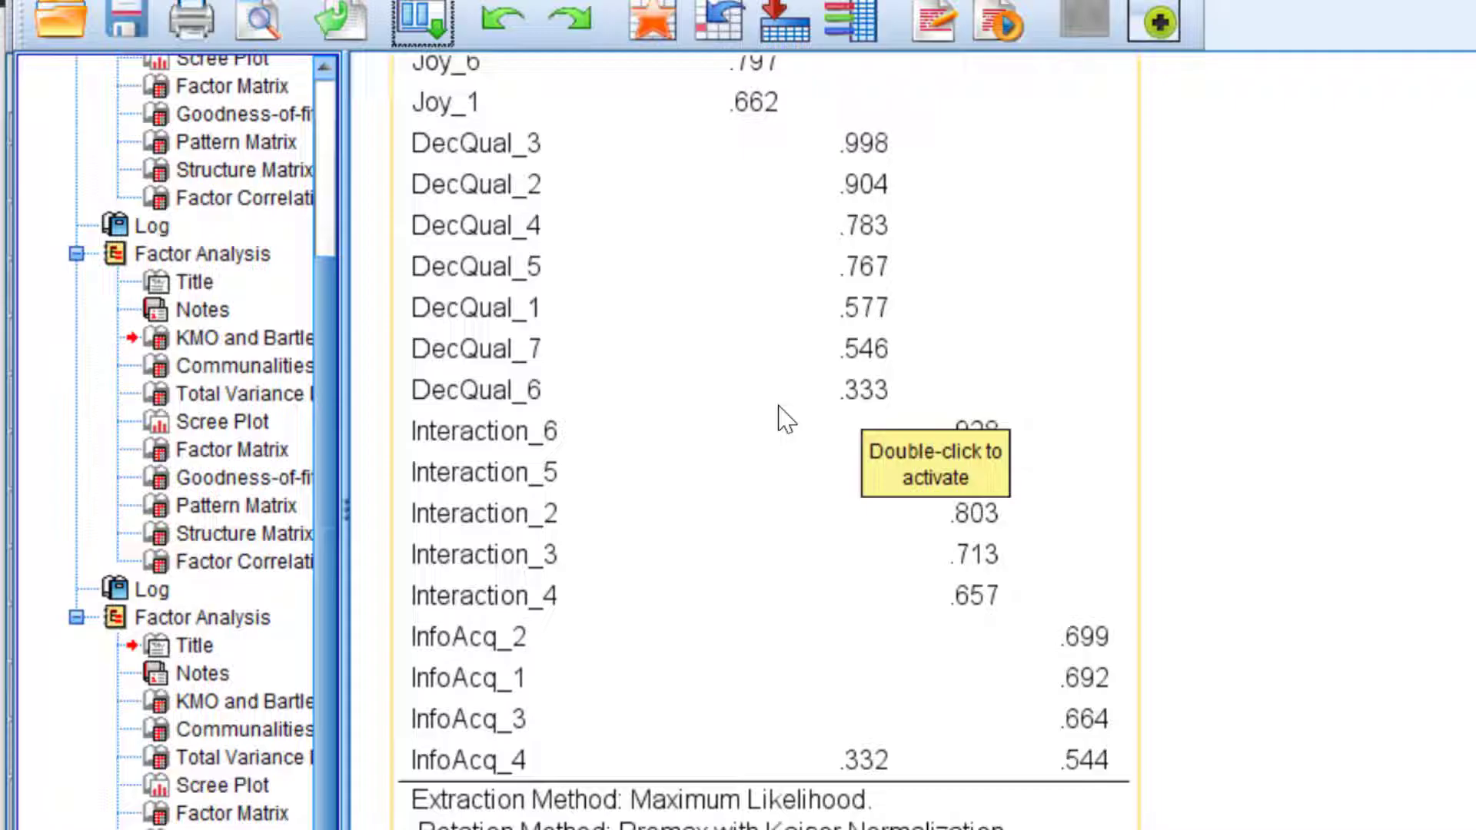
scroll(892, 380, up, 2)
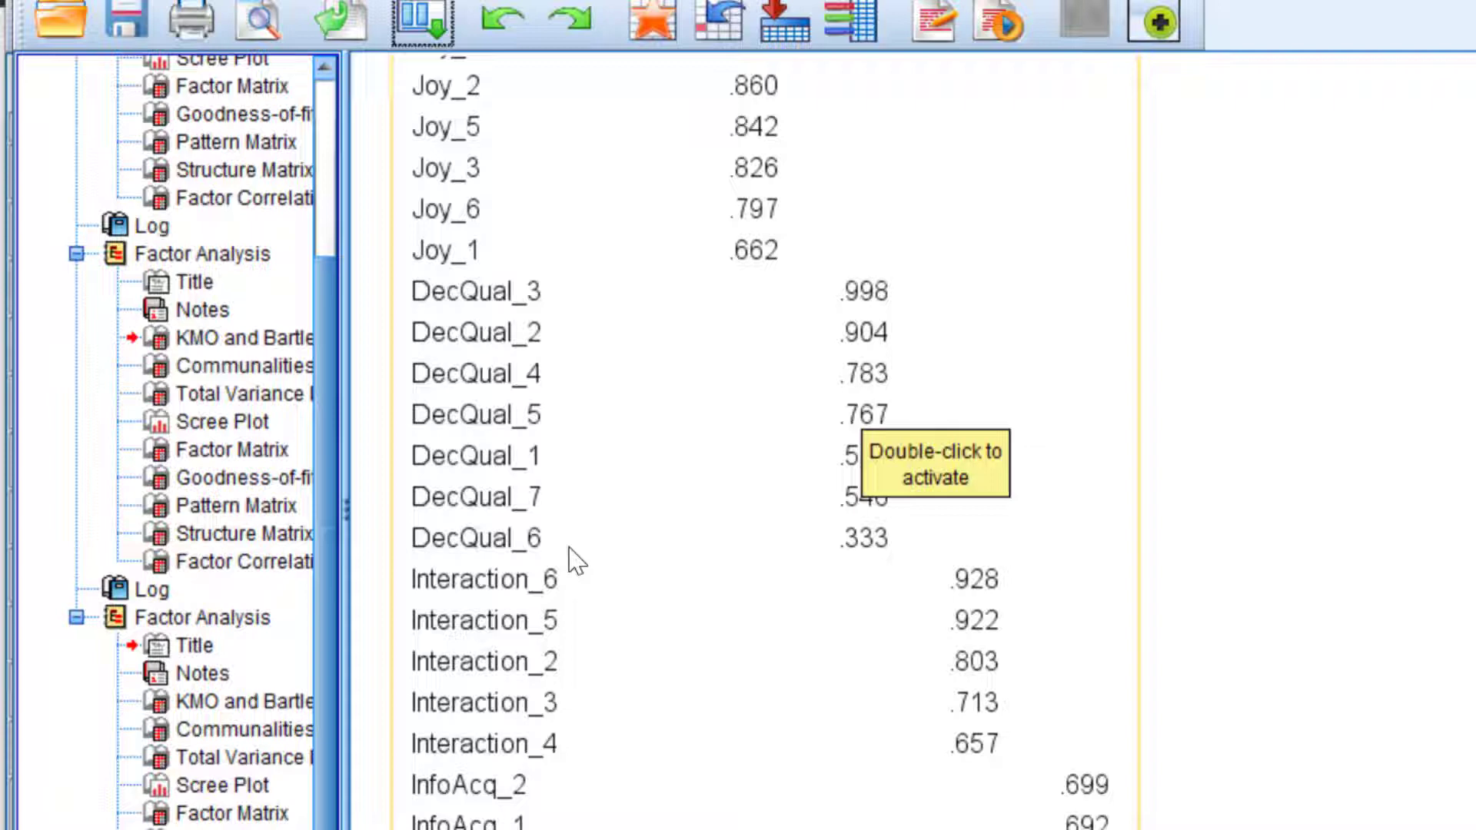
scroll(784, 554, down, 3)
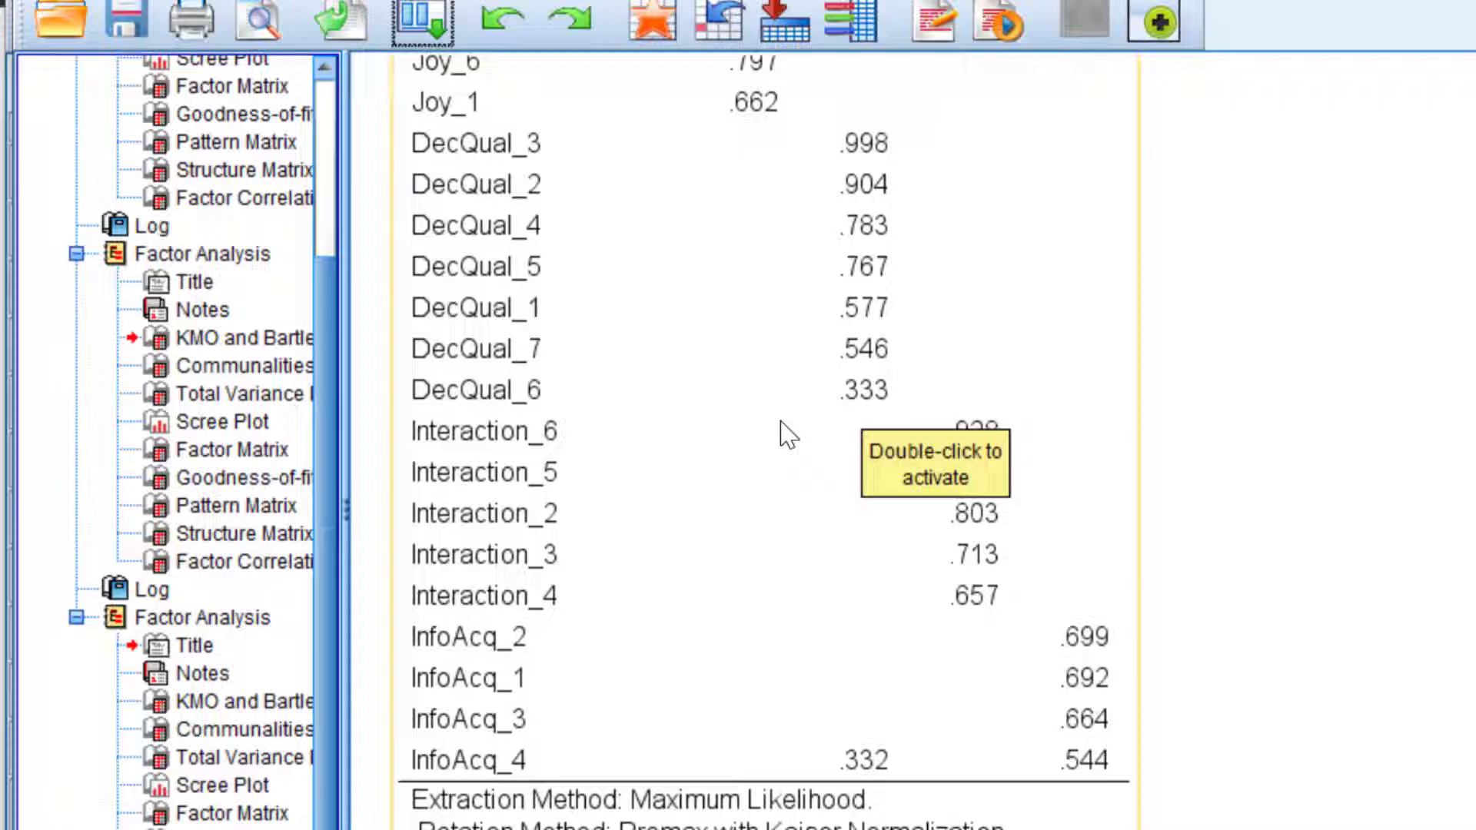
click(427, 18)
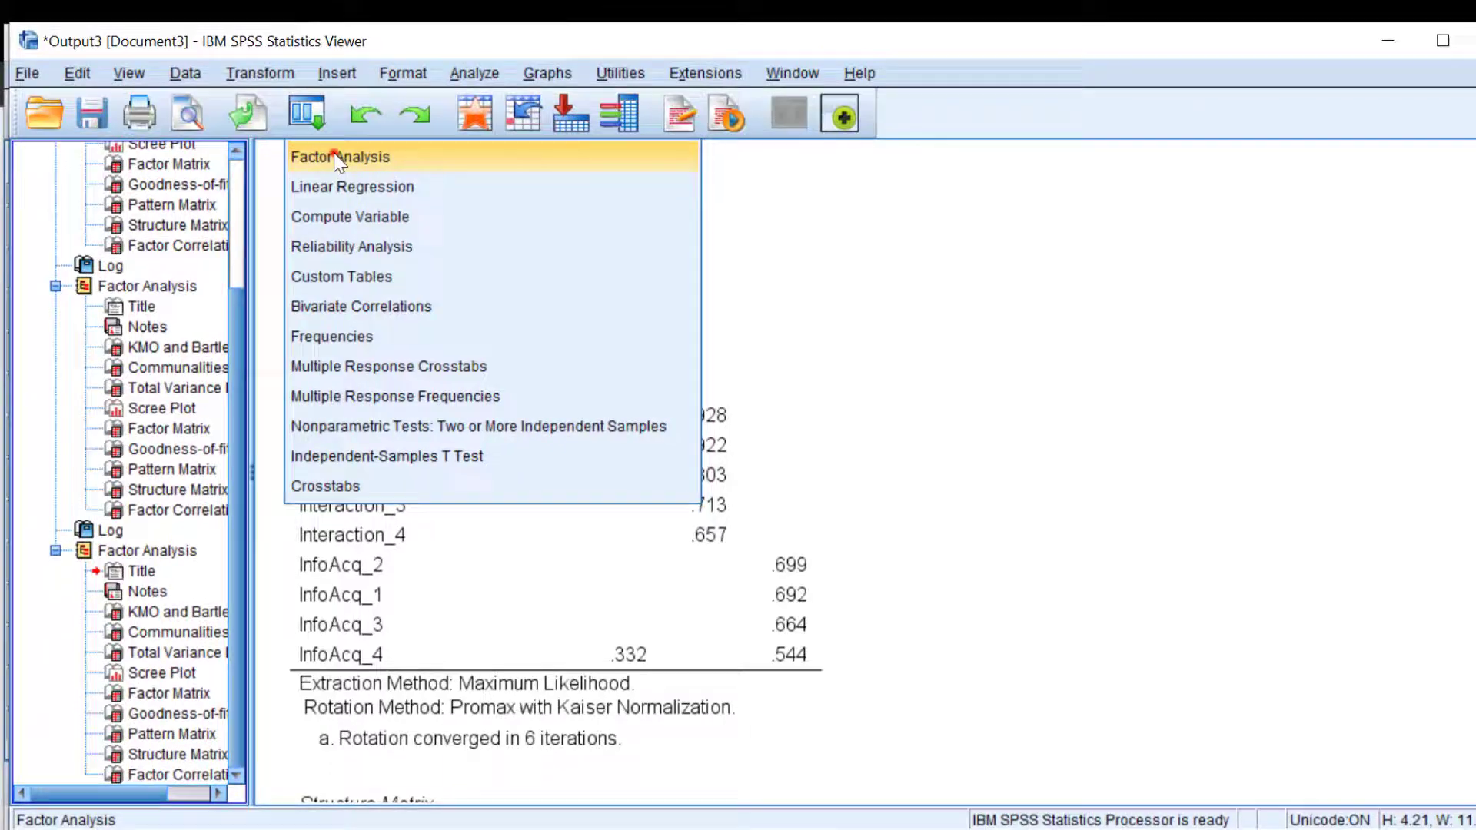
Remove DecQual_6 from the recalled Factor Analysis and rerun it (KMO .935, df 406).
click(336, 159)
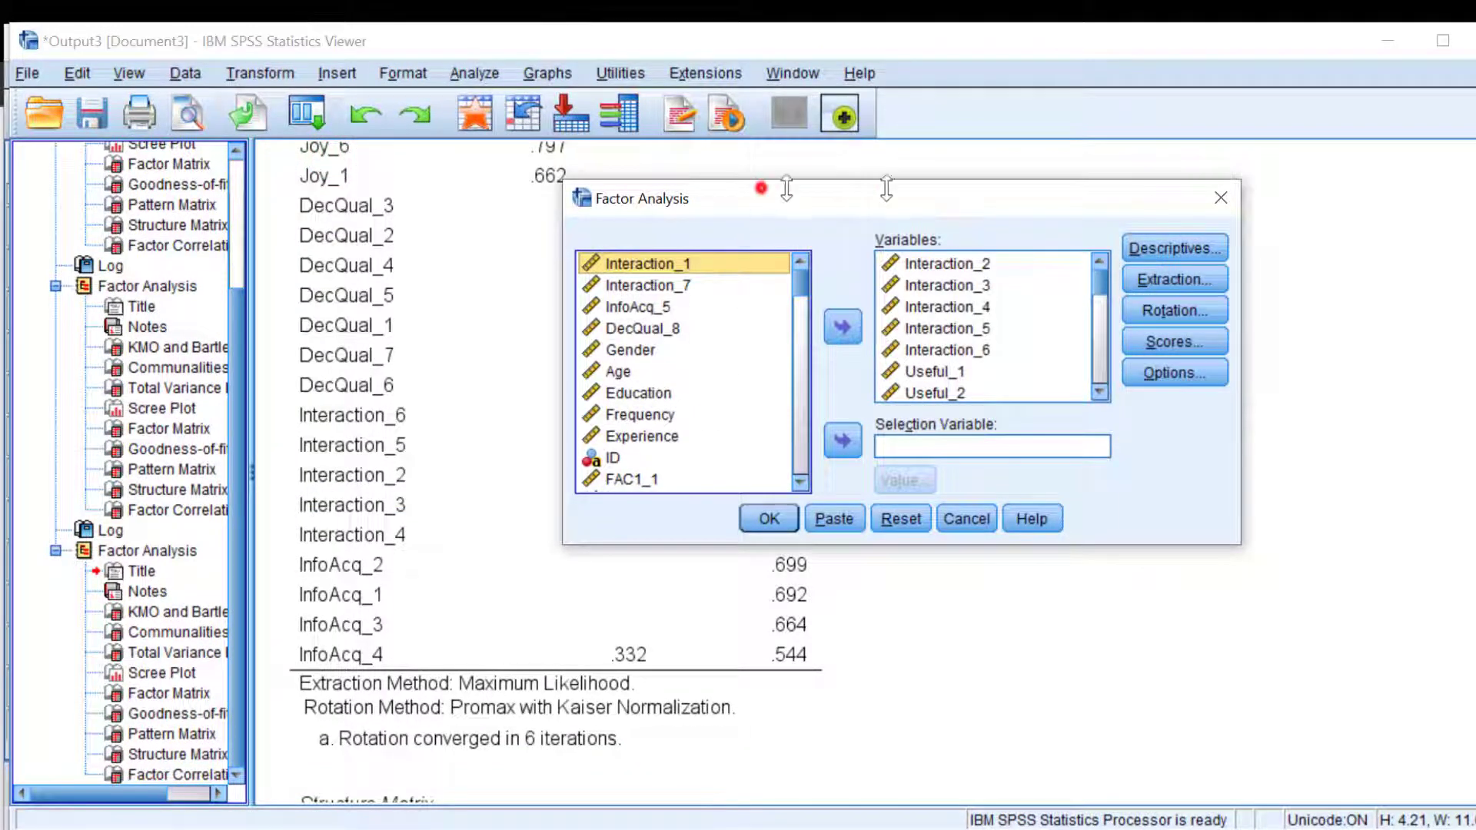
drag(787, 188, 977, 170)
scroll(1145, 349, down, 2)
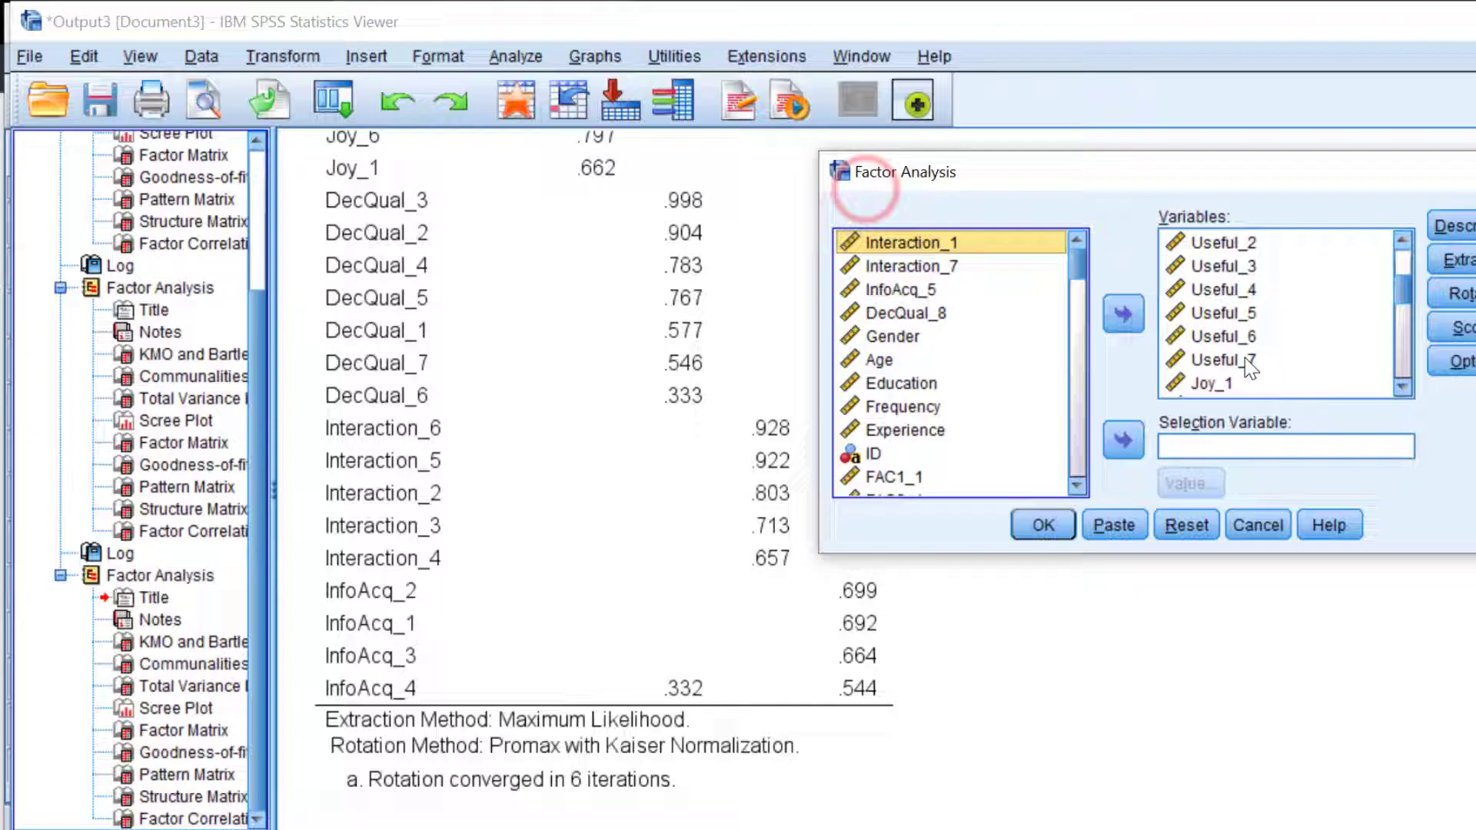
scroll(1244, 357, down, 4)
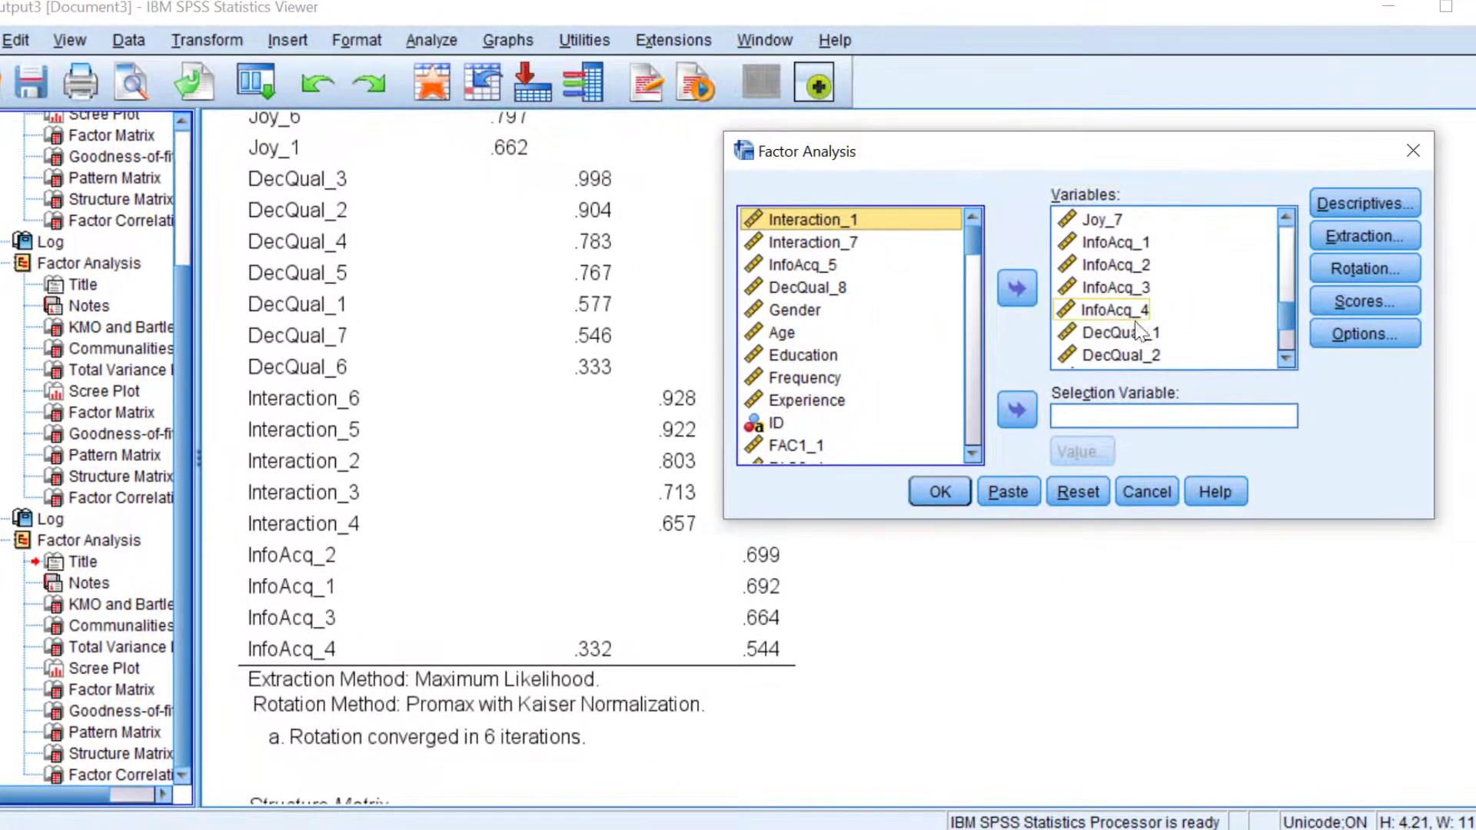
scroll(1153, 331, down, 3)
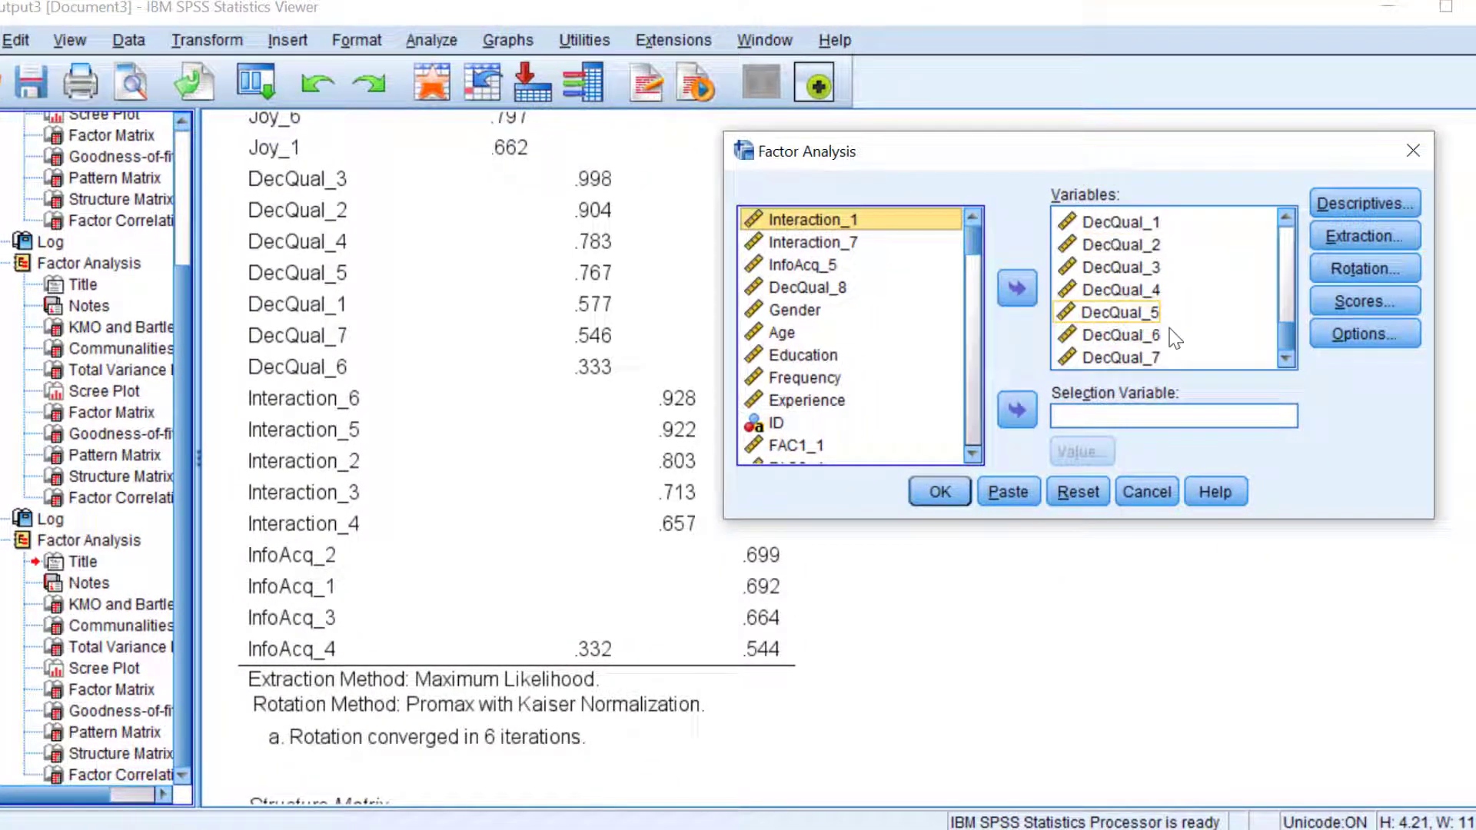
click(1146, 336)
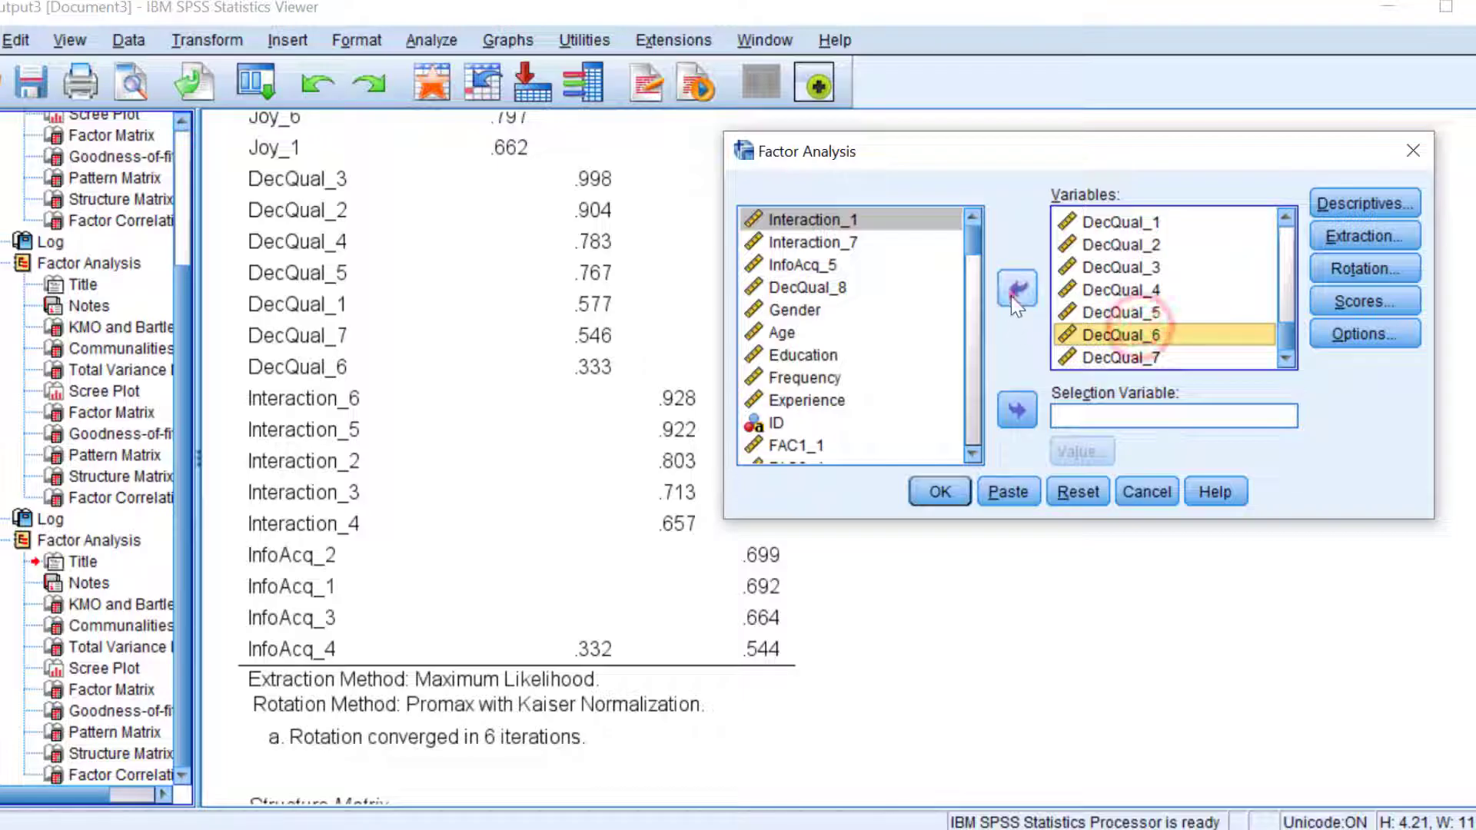
click(1017, 288)
click(940, 494)
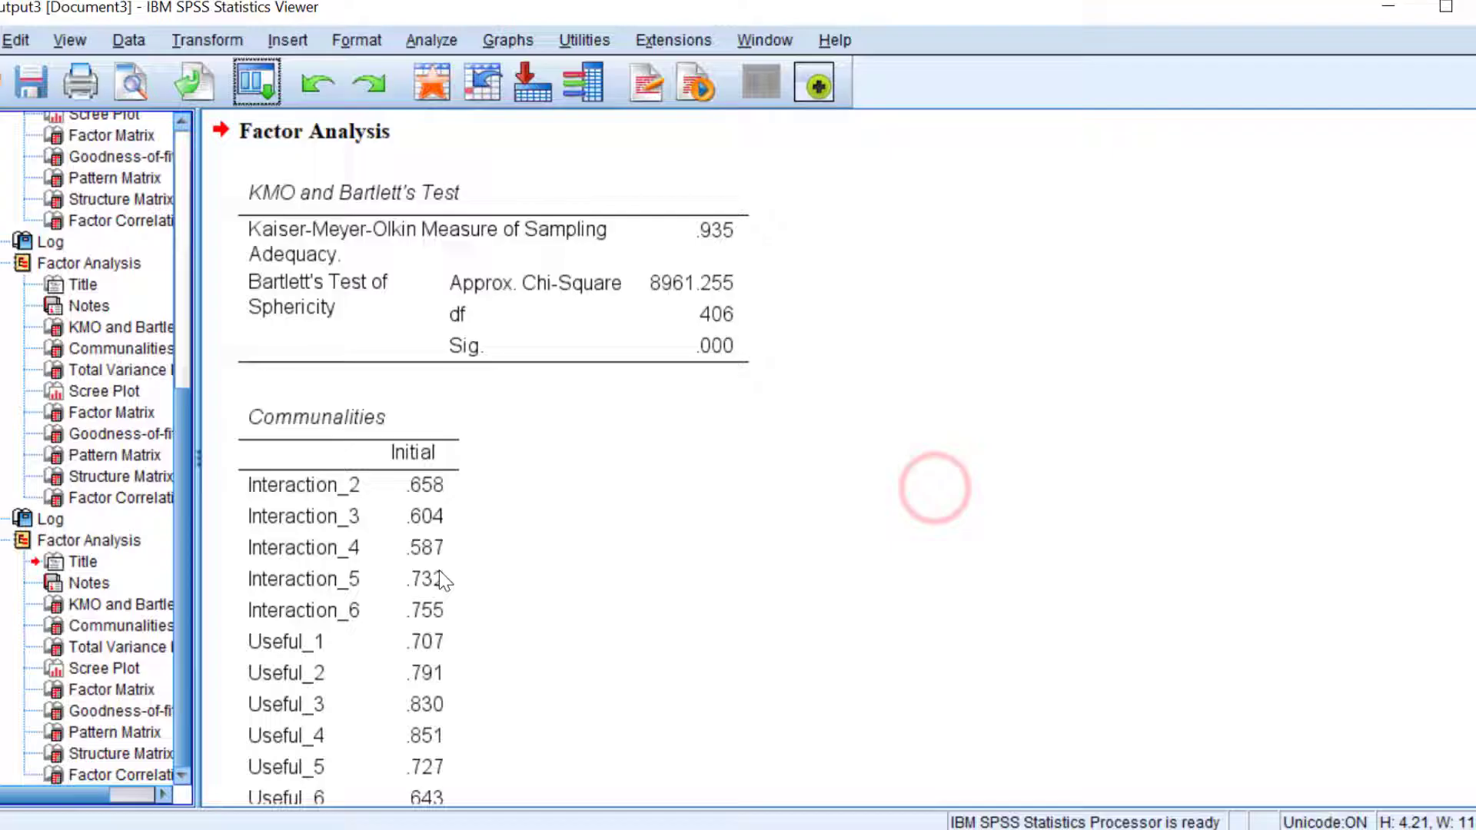
Review the fourth run's five-factor Pattern Matrix and copy the table.
click(92, 773)
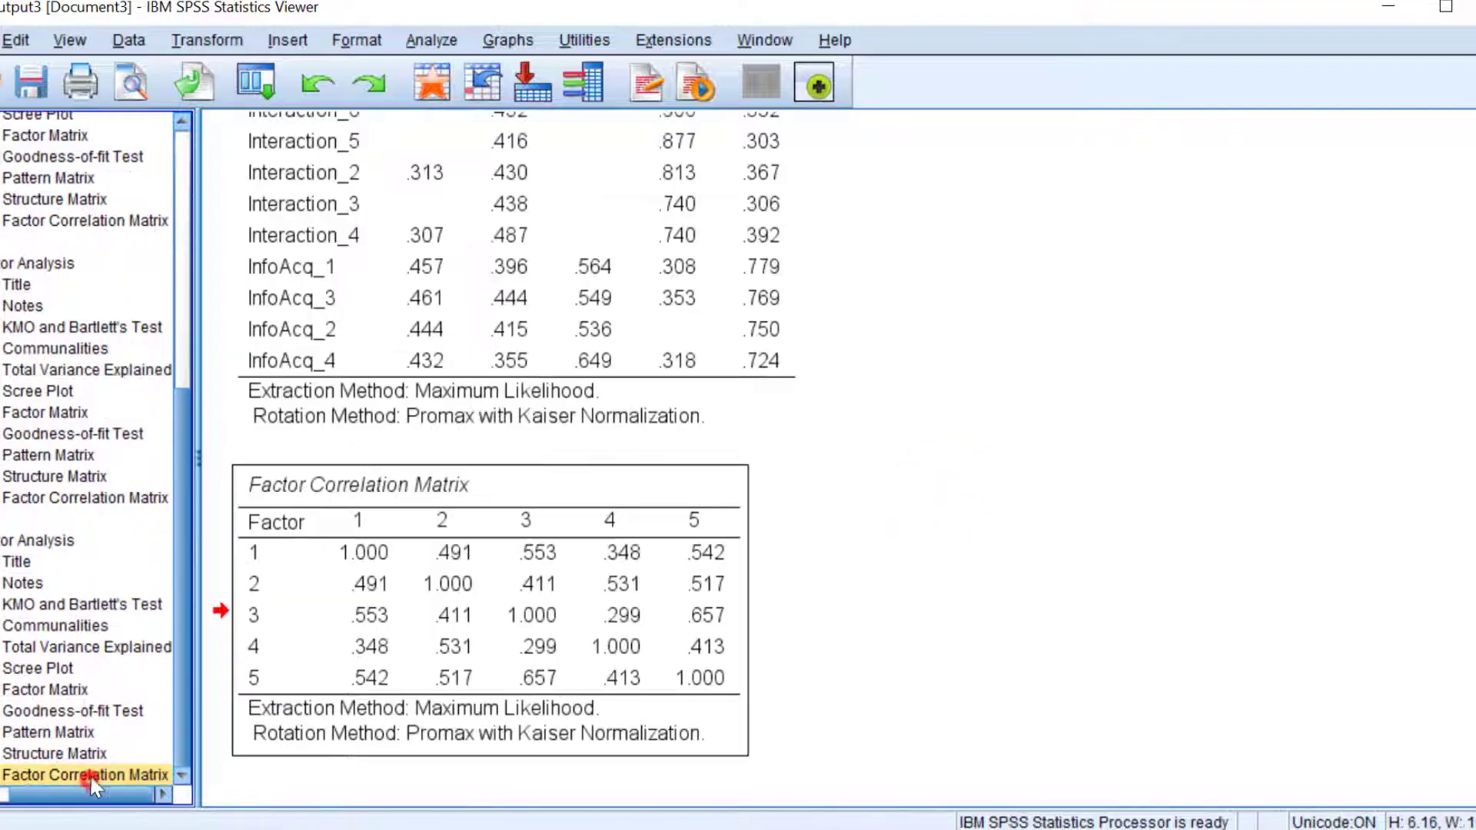
click(52, 729)
scroll(519, 642, down, 3)
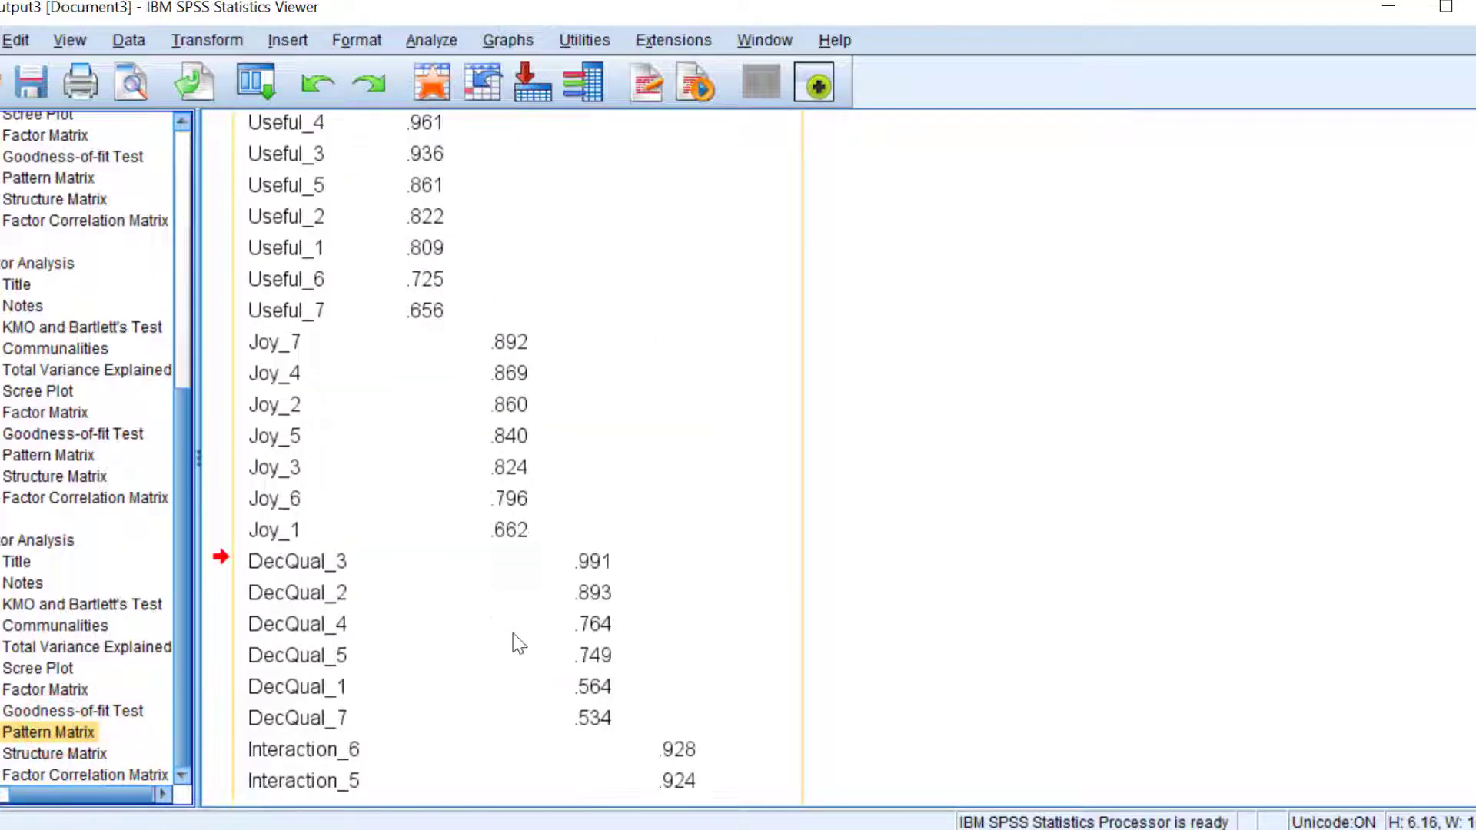
scroll(550, 362, down, 15)
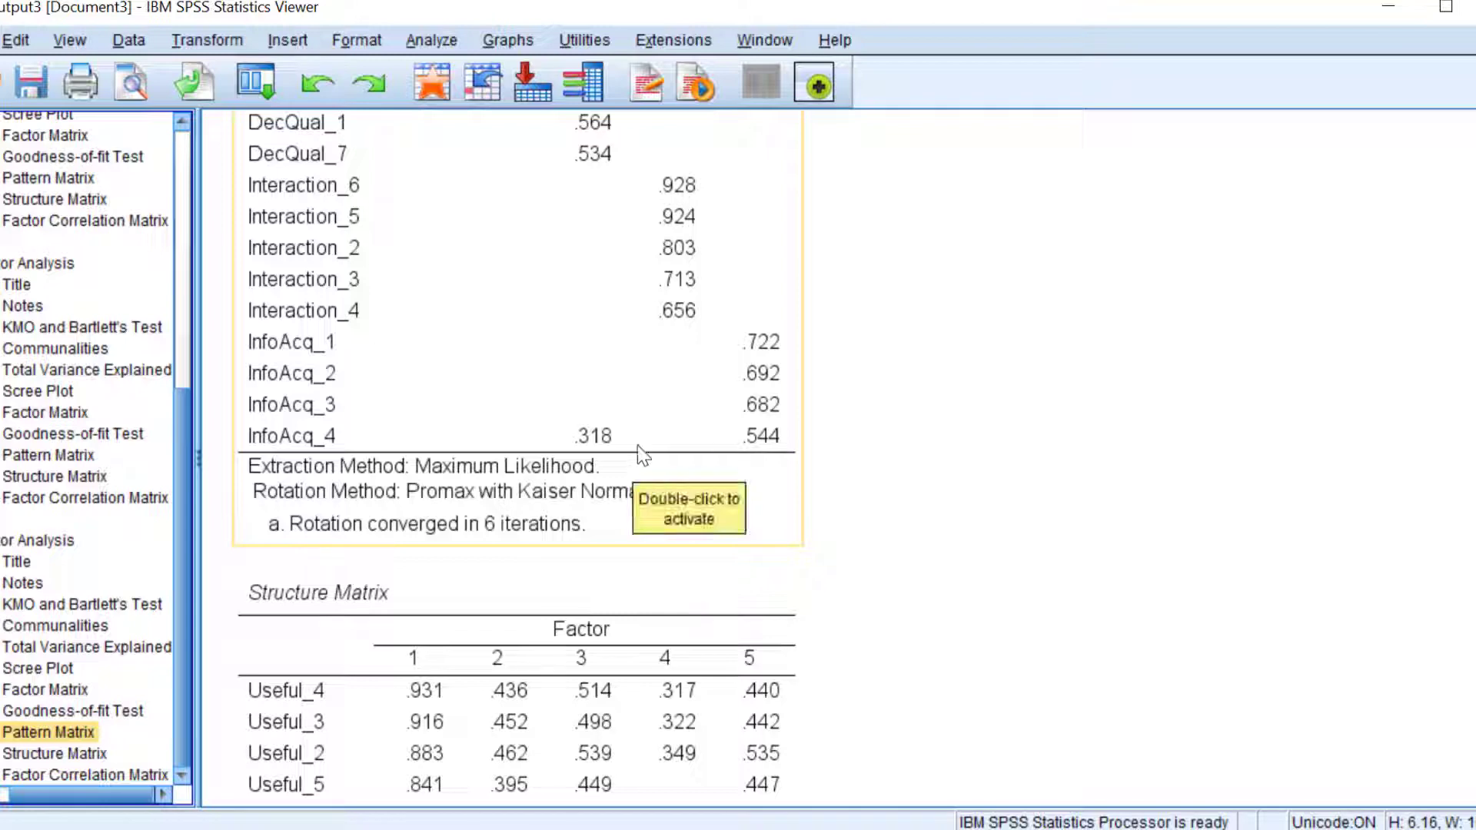
scroll(695, 397, up, 9)
scroll(490, 612, down, 6)
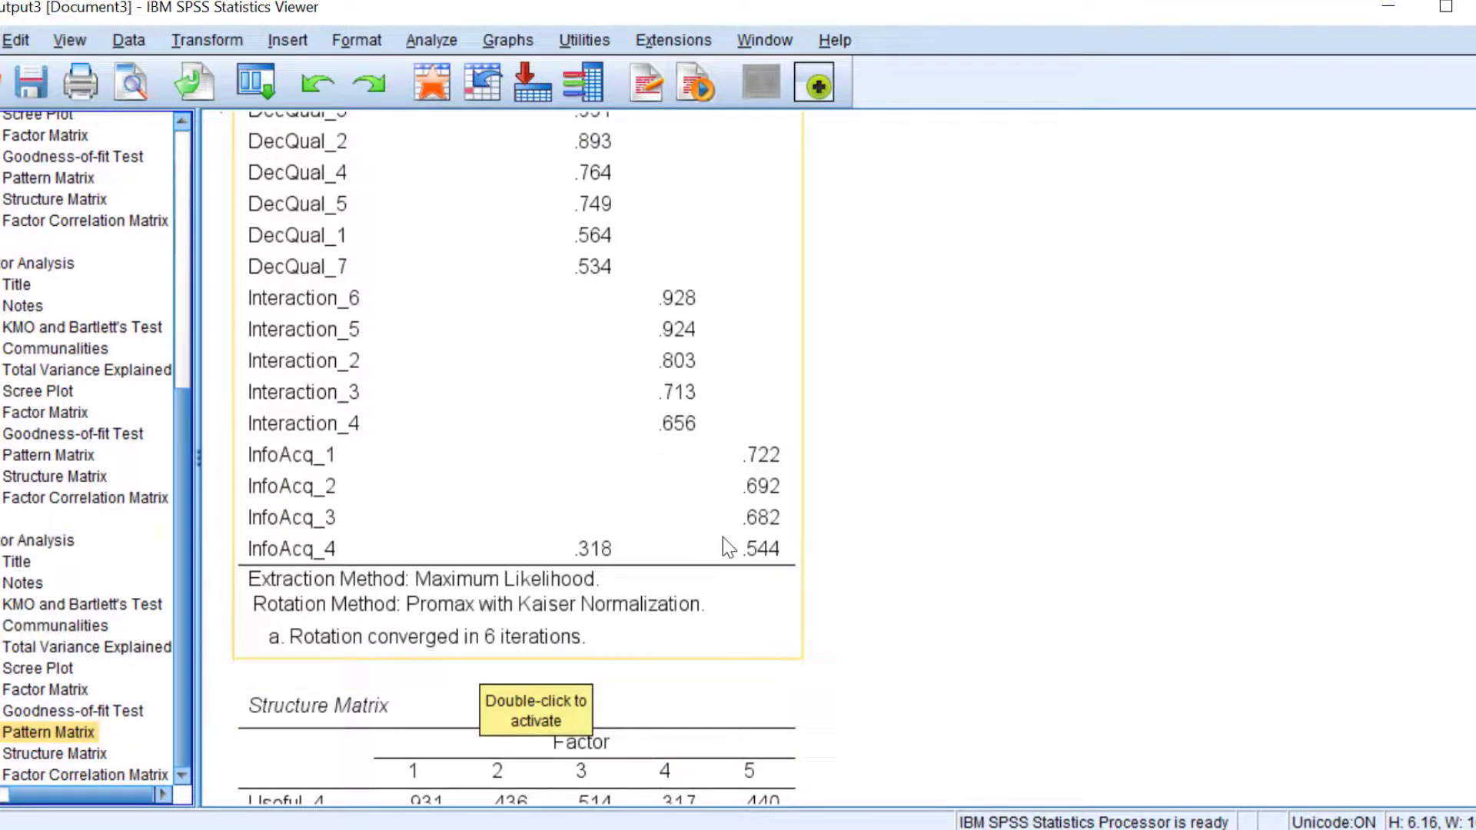
scroll(681, 551, up, 15)
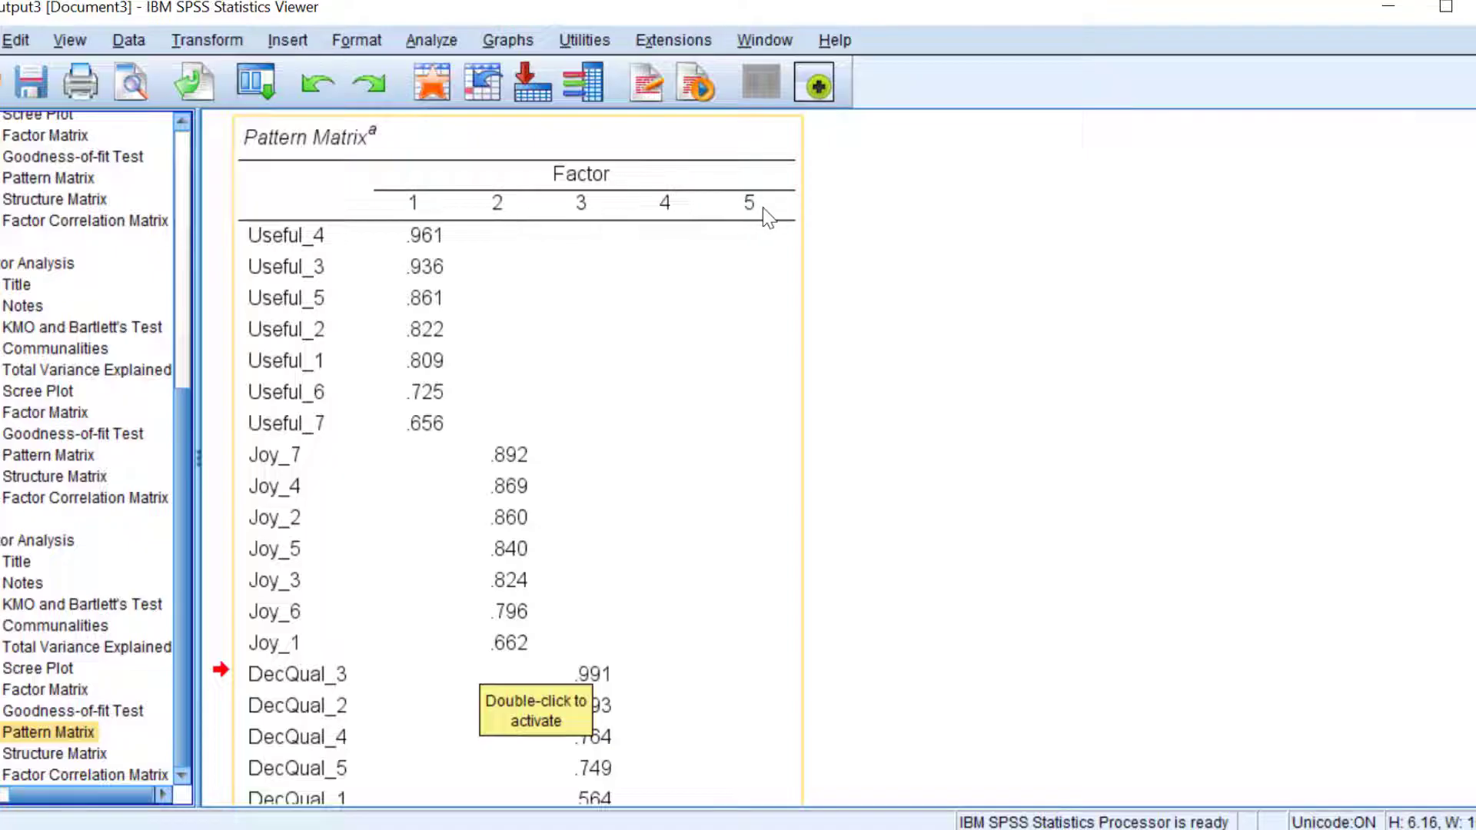
scroll(682, 326, down, 18)
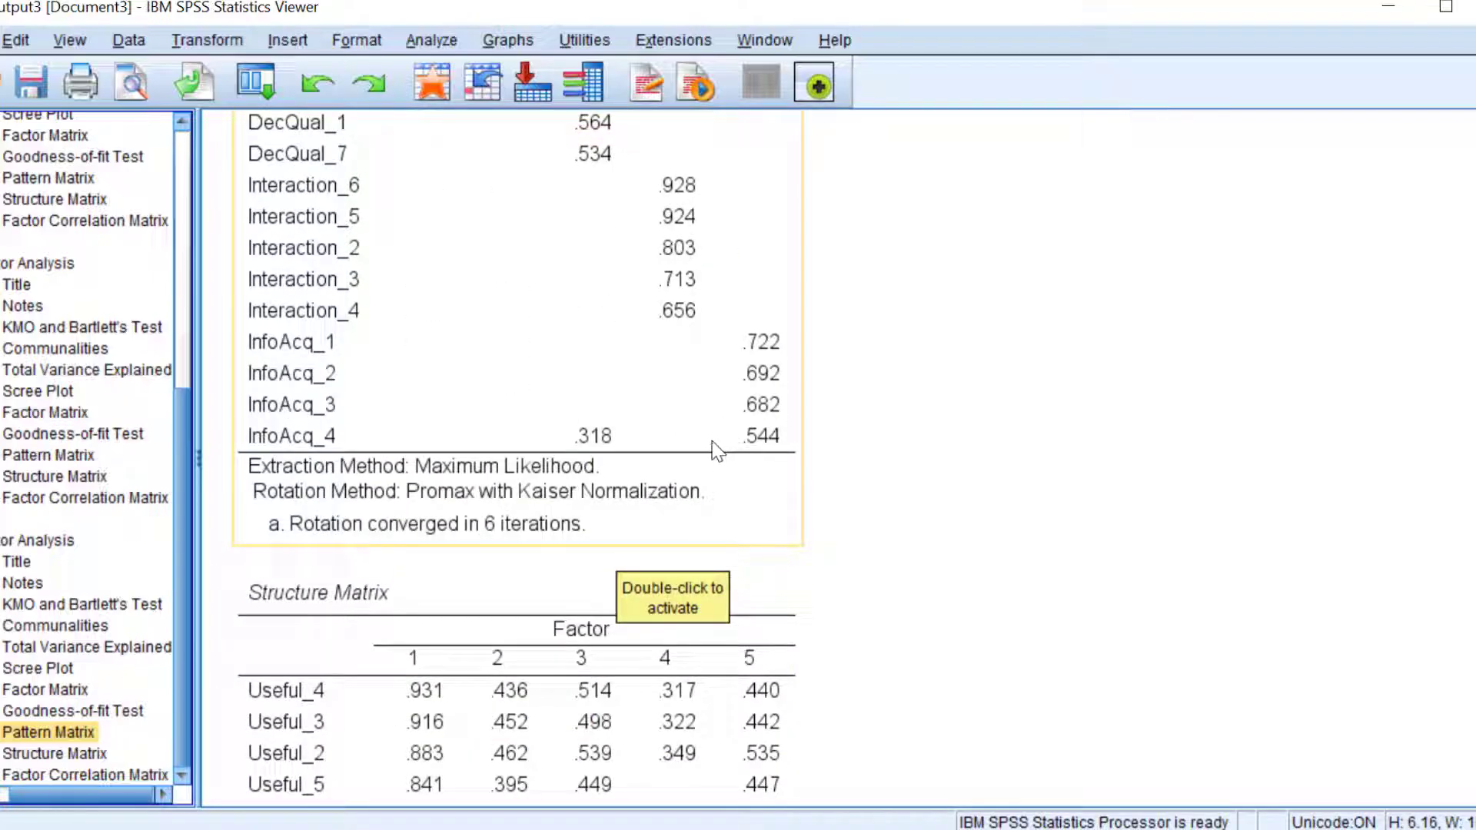
scroll(588, 376, up, 18)
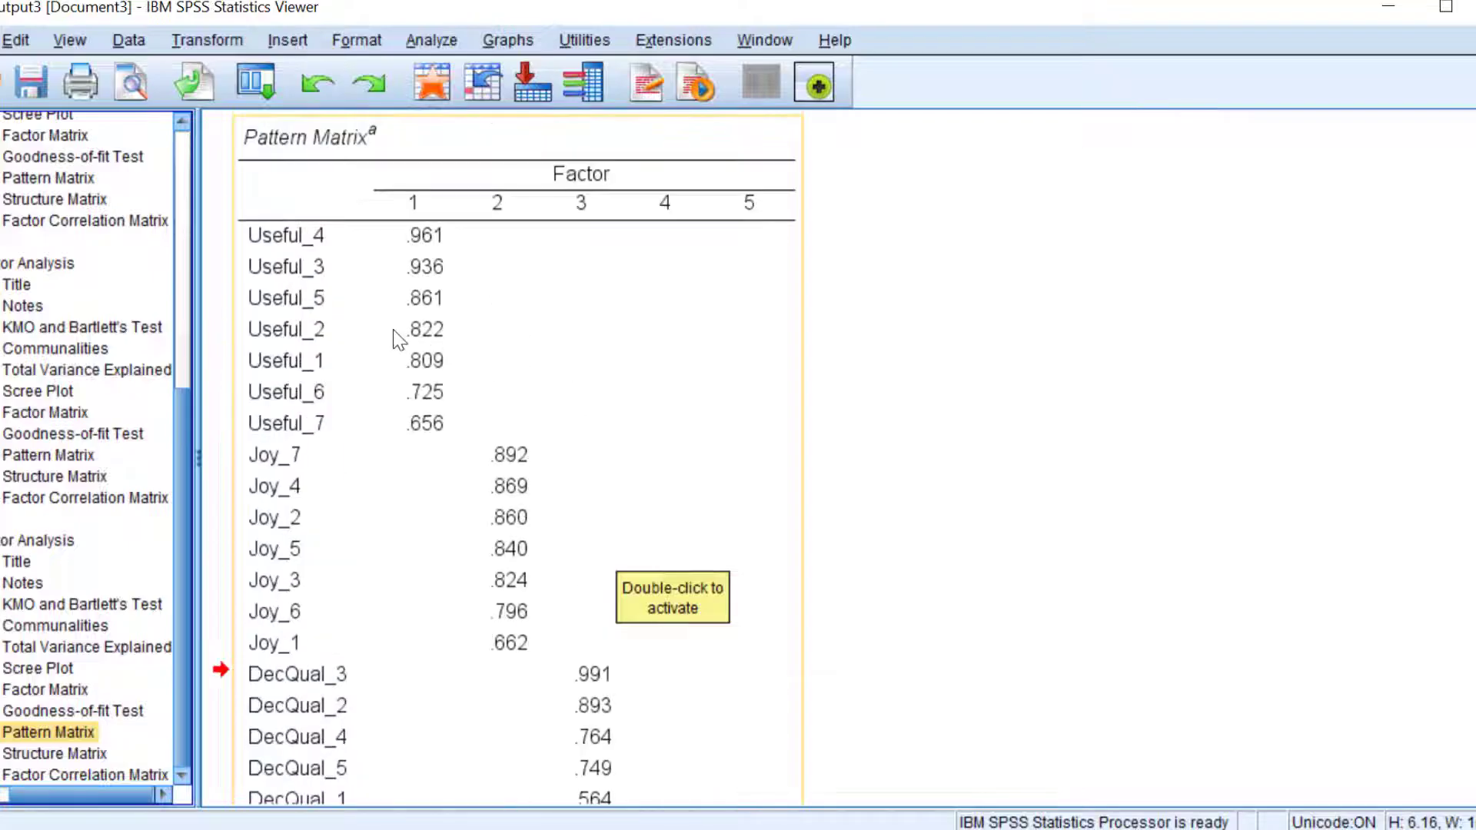
right_click(399, 338)
click(419, 380)
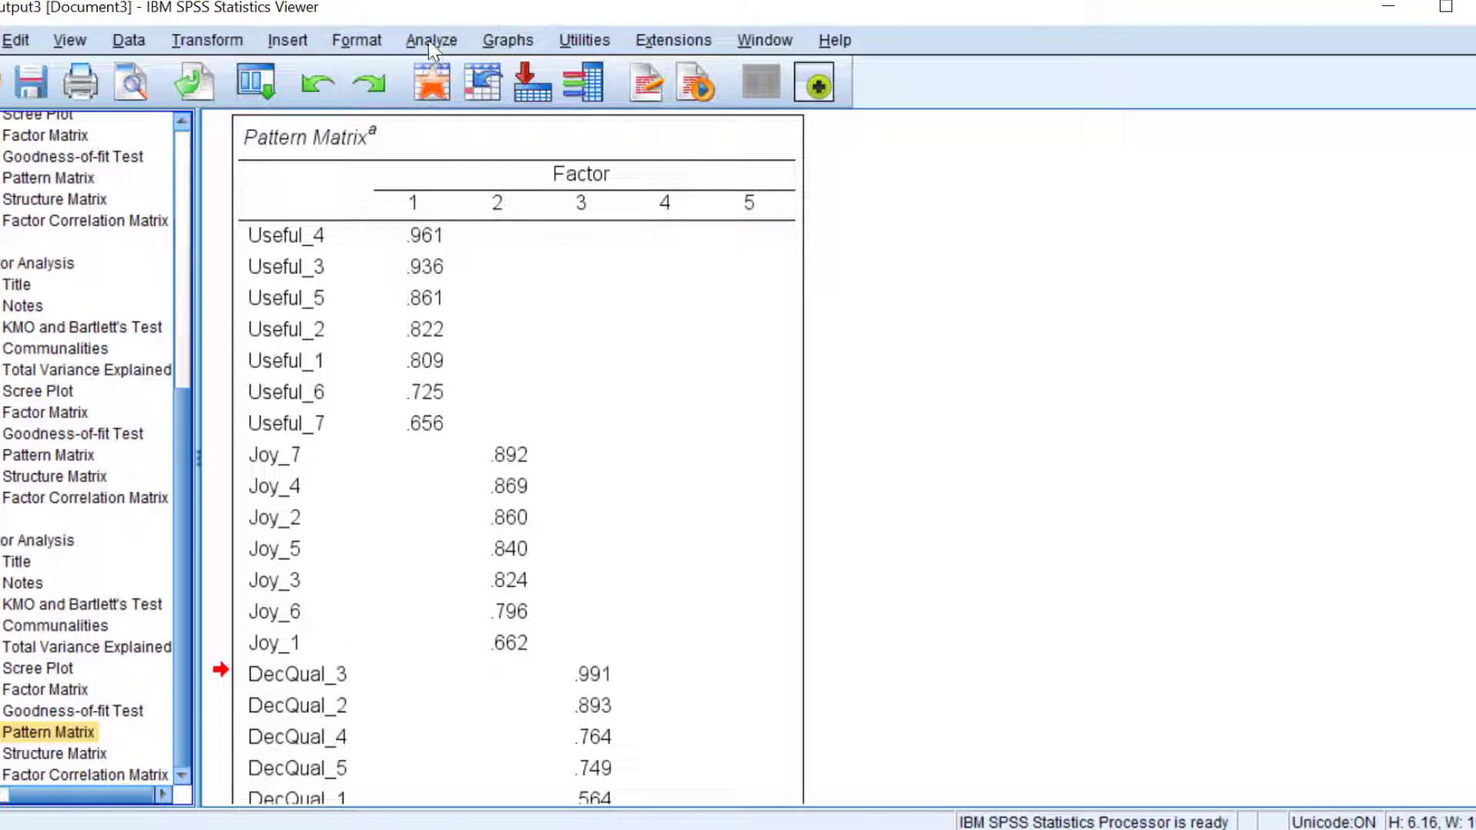
In the data file, select FAC2_14–FAC5_15 and view saved factor-score columns in Data View.
click(340, 270)
mouse_move(947, 828)
click(896, 781)
scroll(148, 621, down, 7)
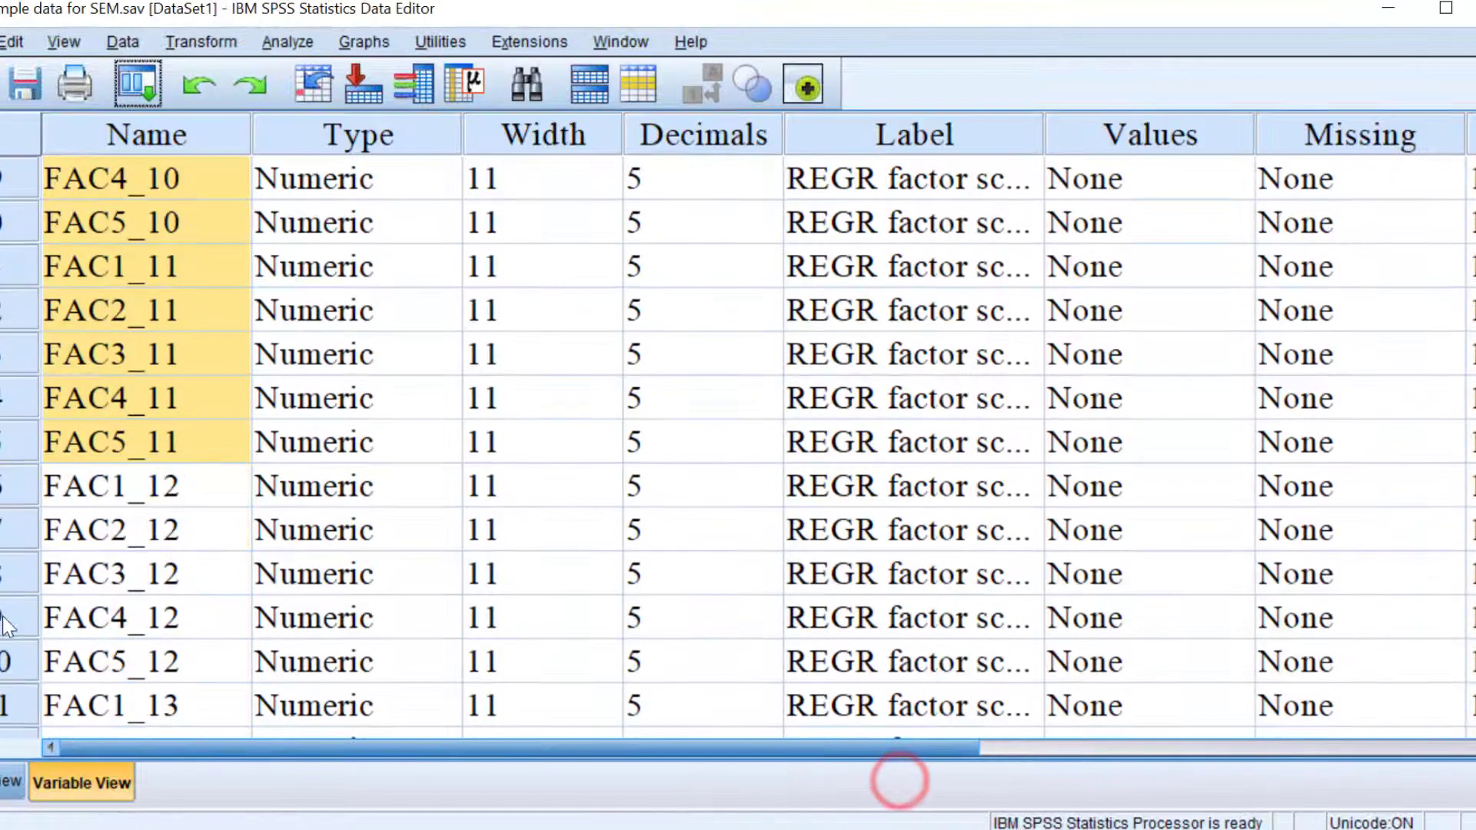
scroll(138, 600, down, 4)
scroll(91, 323, up, 2)
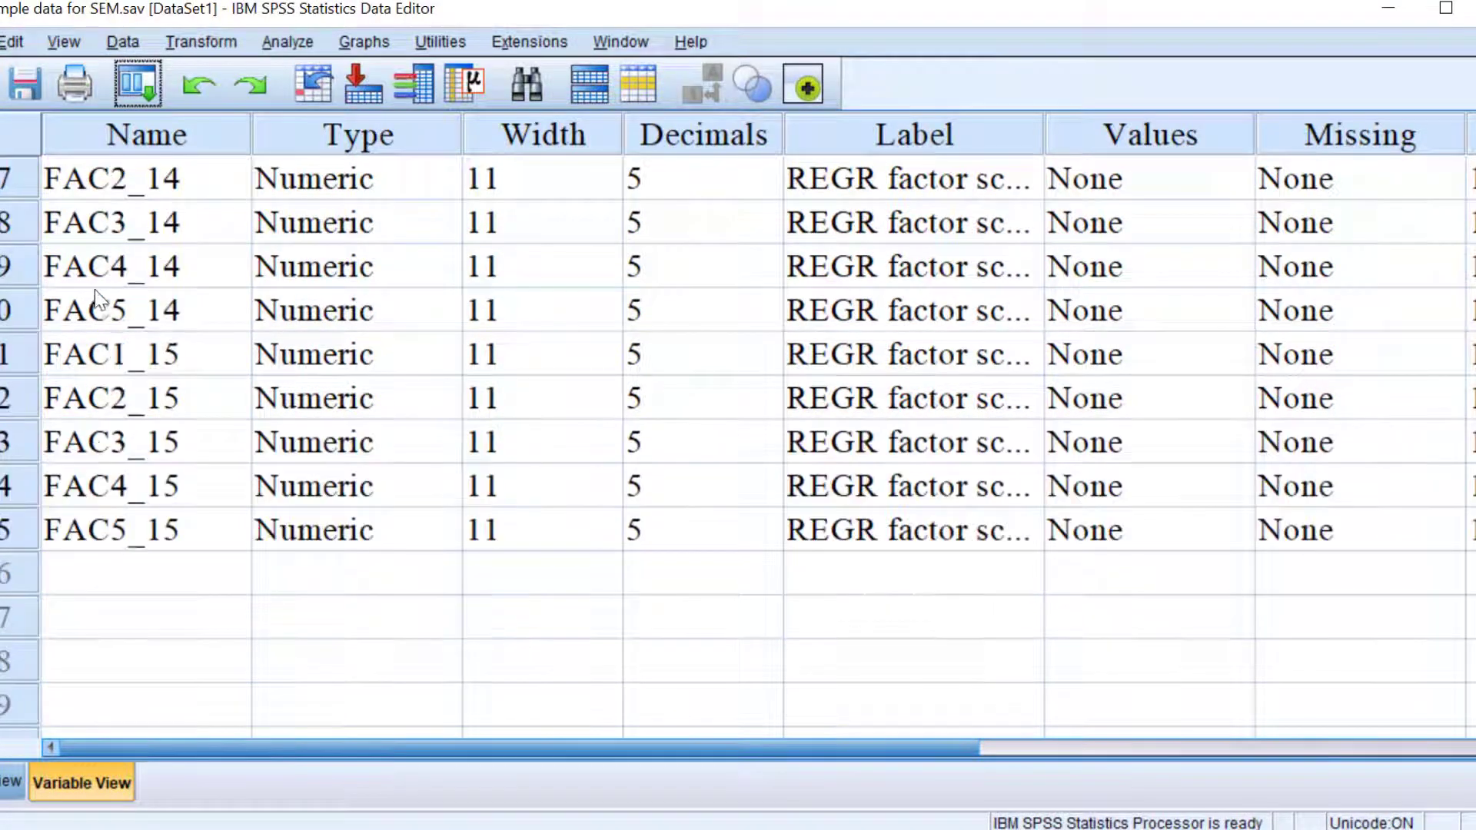
click(111, 319)
key(shift+Down)
key(shift+Down)
key(shift+Down)
key(shift+Down)
key(shift+Down)
key(shift+Down)
key(shift+Down)
key(shift+Down)
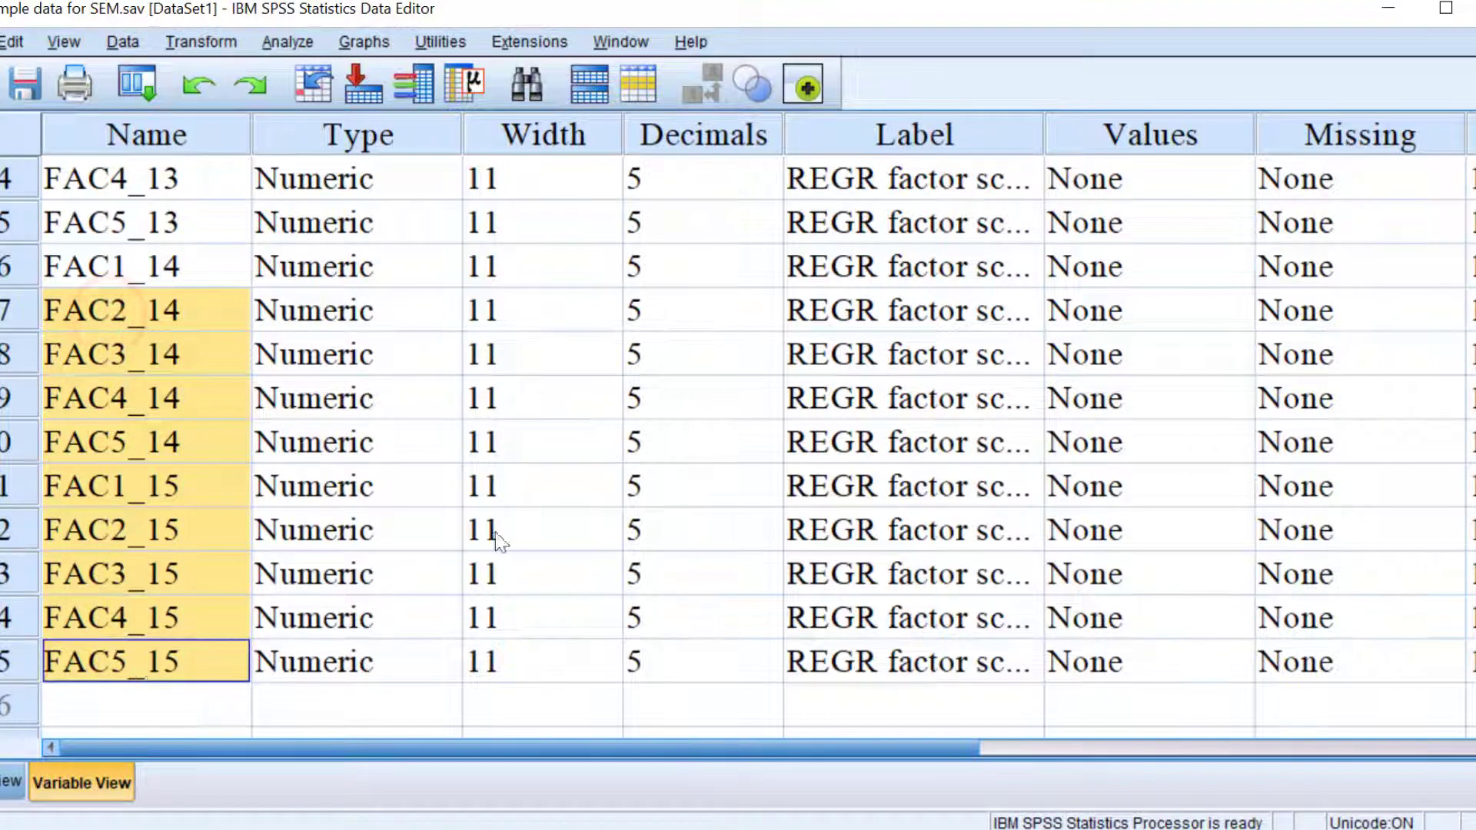
click(11, 783)
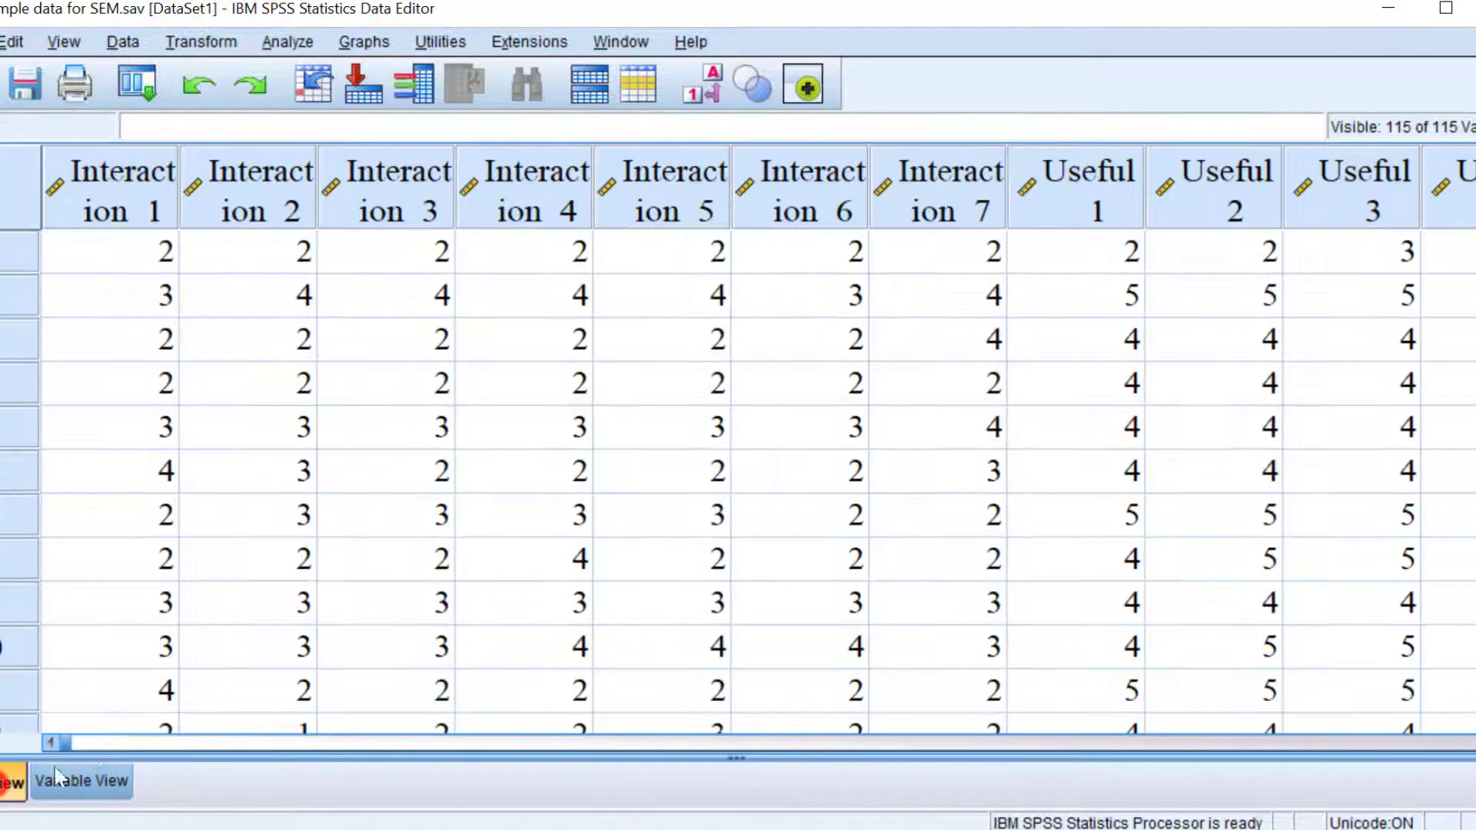
mouse_move(71, 736)
mouse_down()
mouse_move(731, 685)
mouse_move(1470, 688)
mouse_move(1419, 684)
mouse_up()
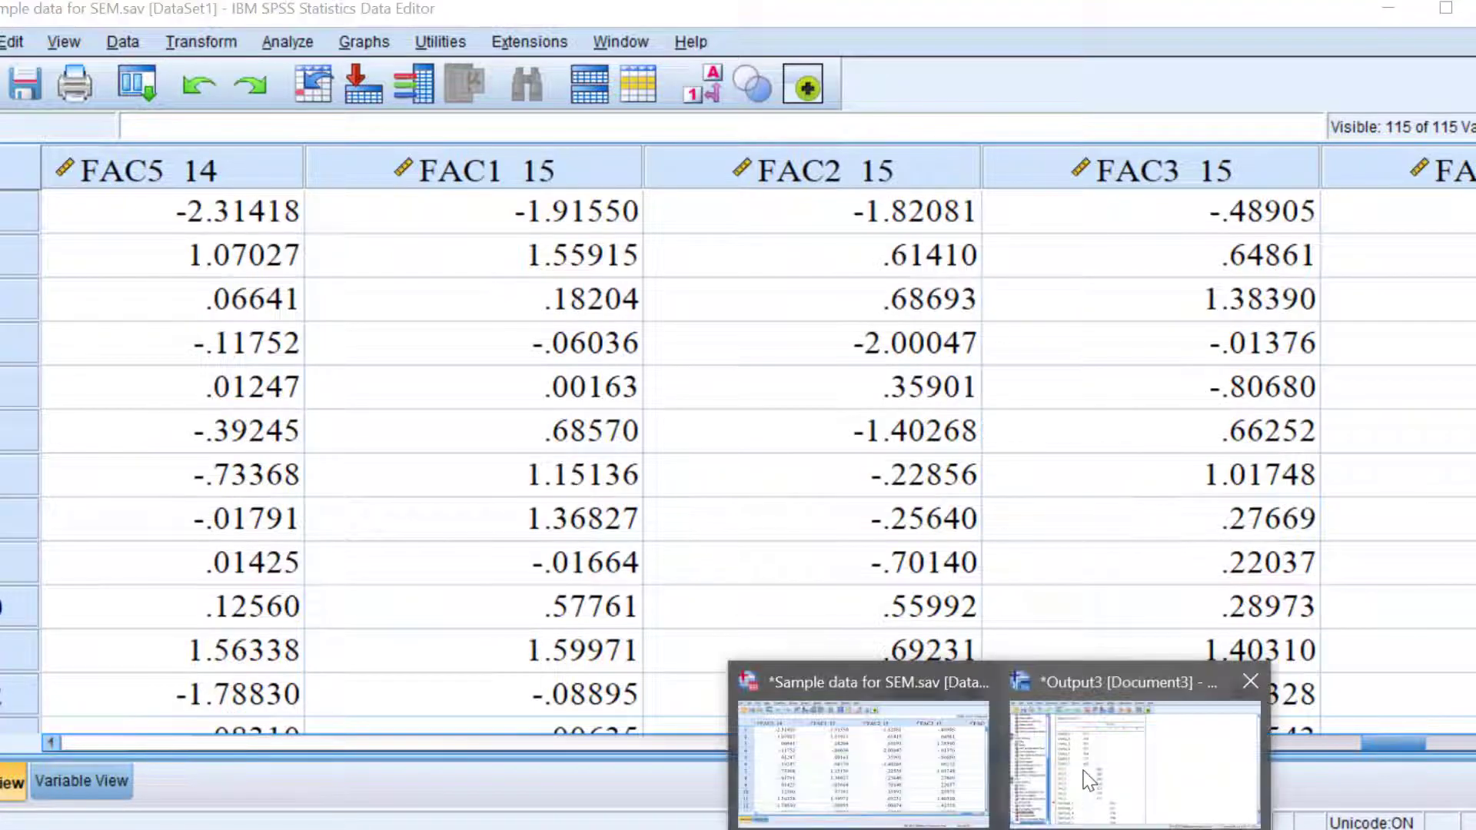
Launch IBM SPSS Amos from Analyze, maximize its window, and open the Plugins menu.
click(1084, 769)
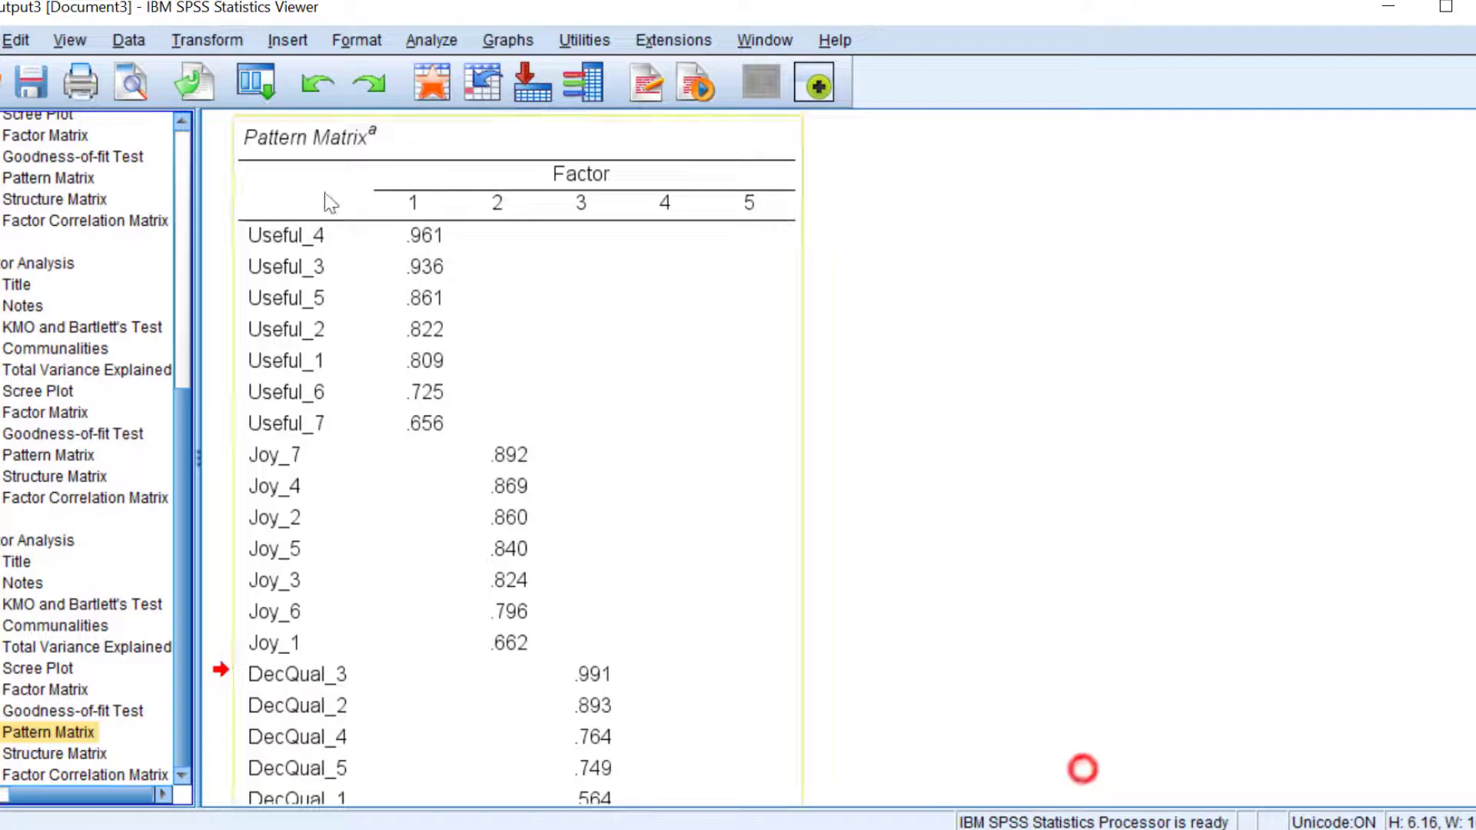
click(429, 42)
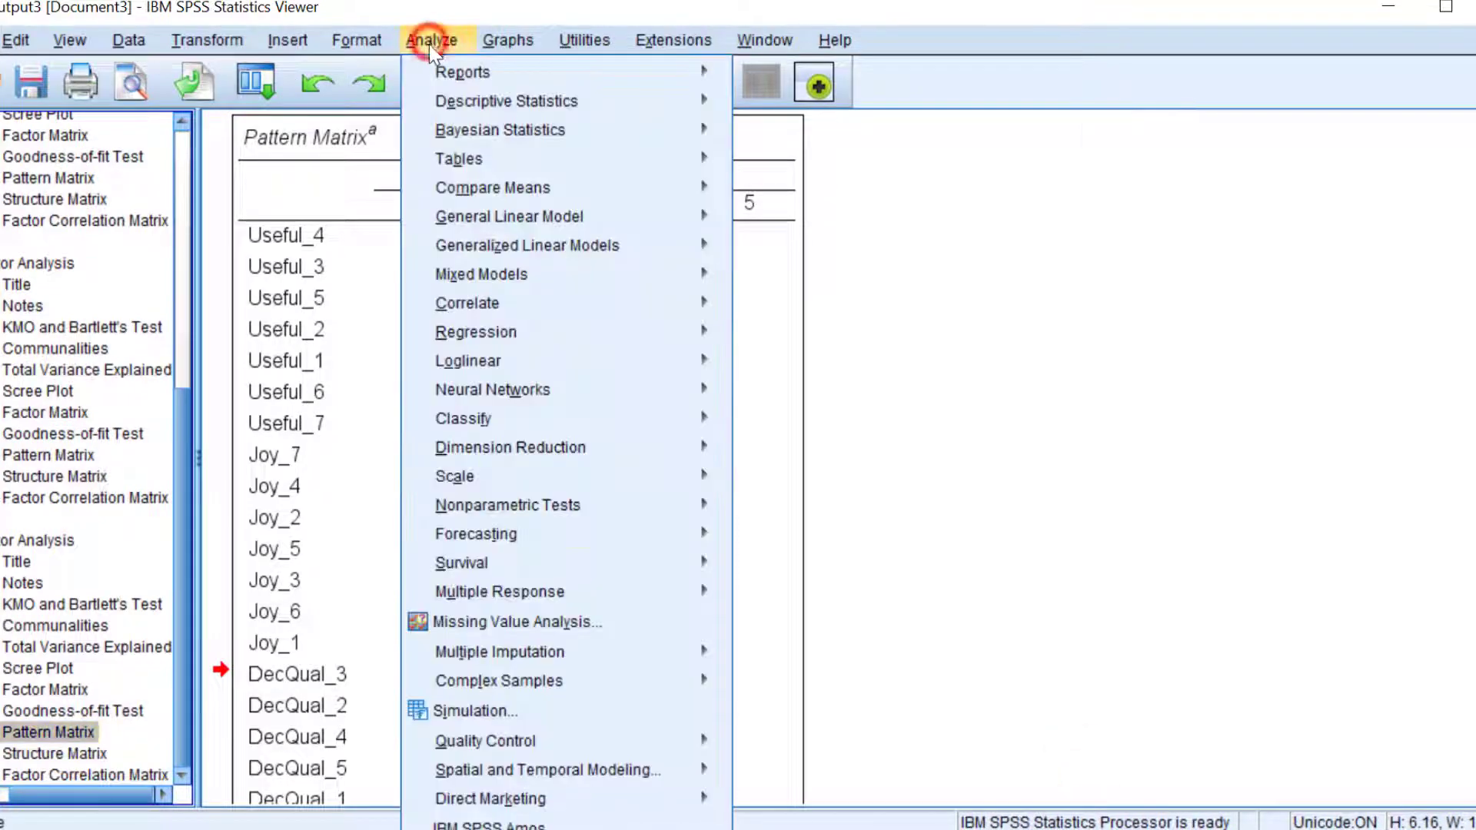
click(477, 824)
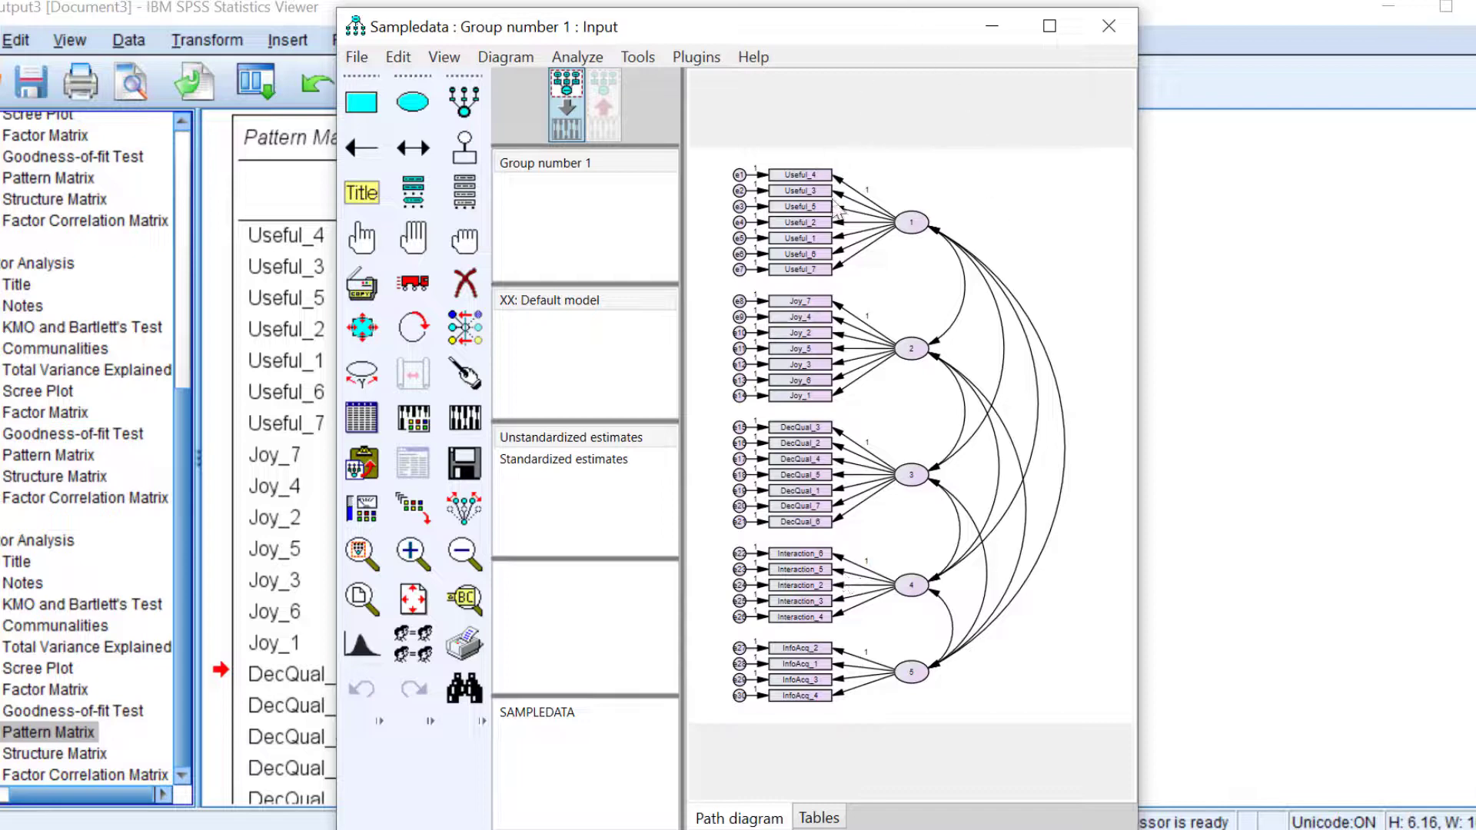
click(1049, 25)
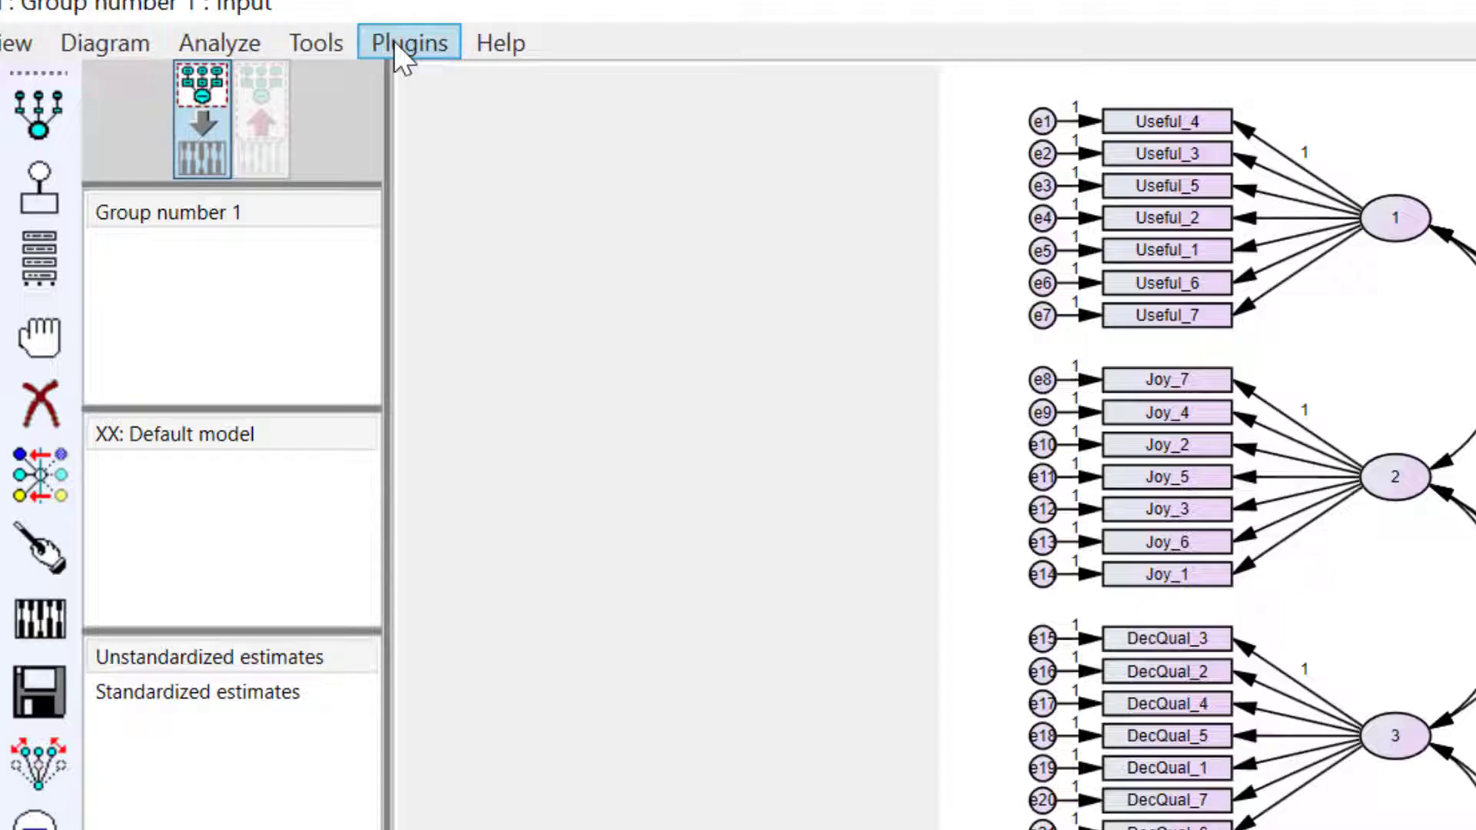
click(422, 40)
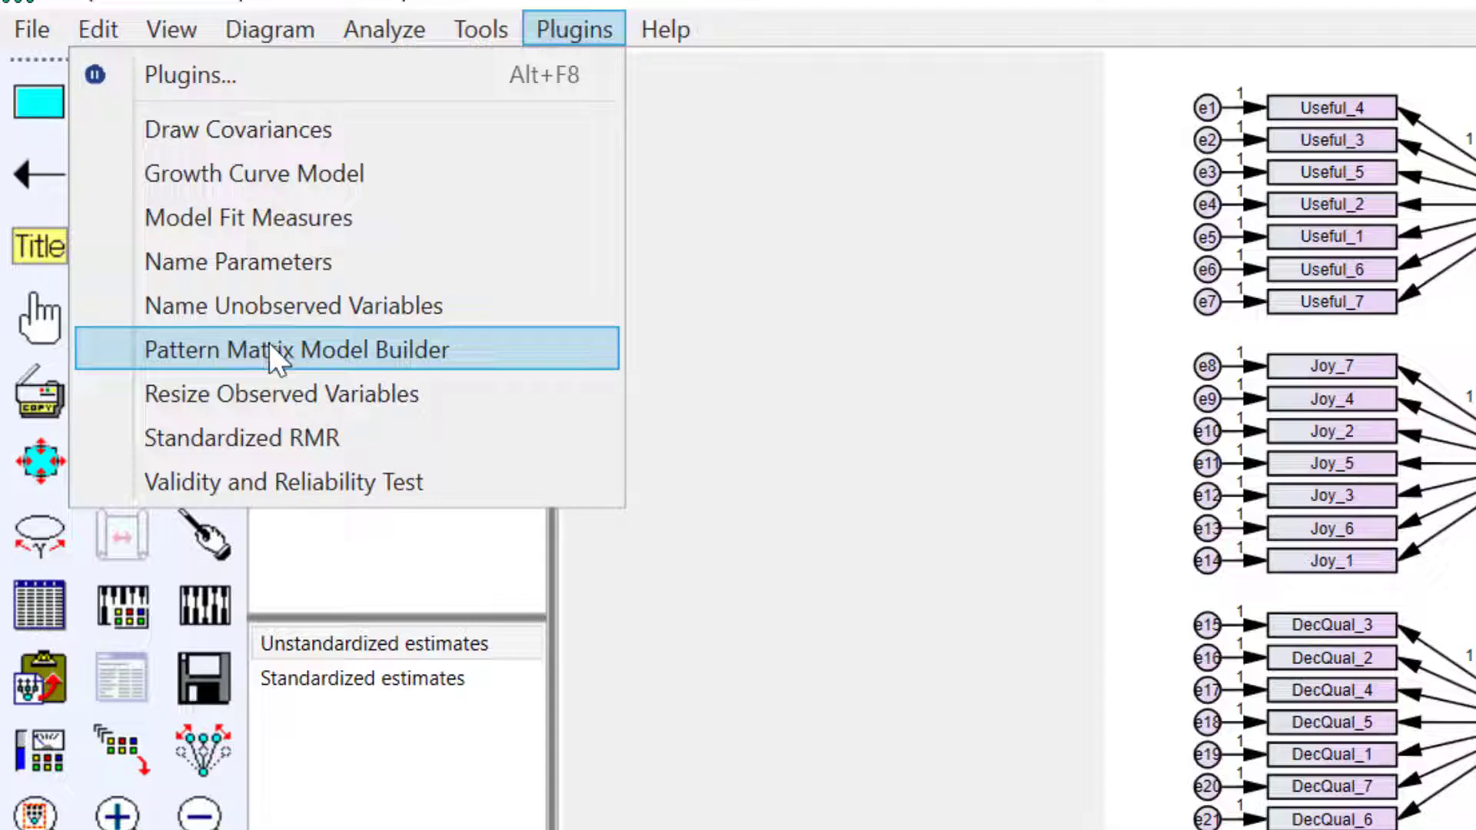
Paste the copied loadings into Pattern Matrix Model Builder and create the five-factor diagram.
click(384, 354)
right_click(181, 186)
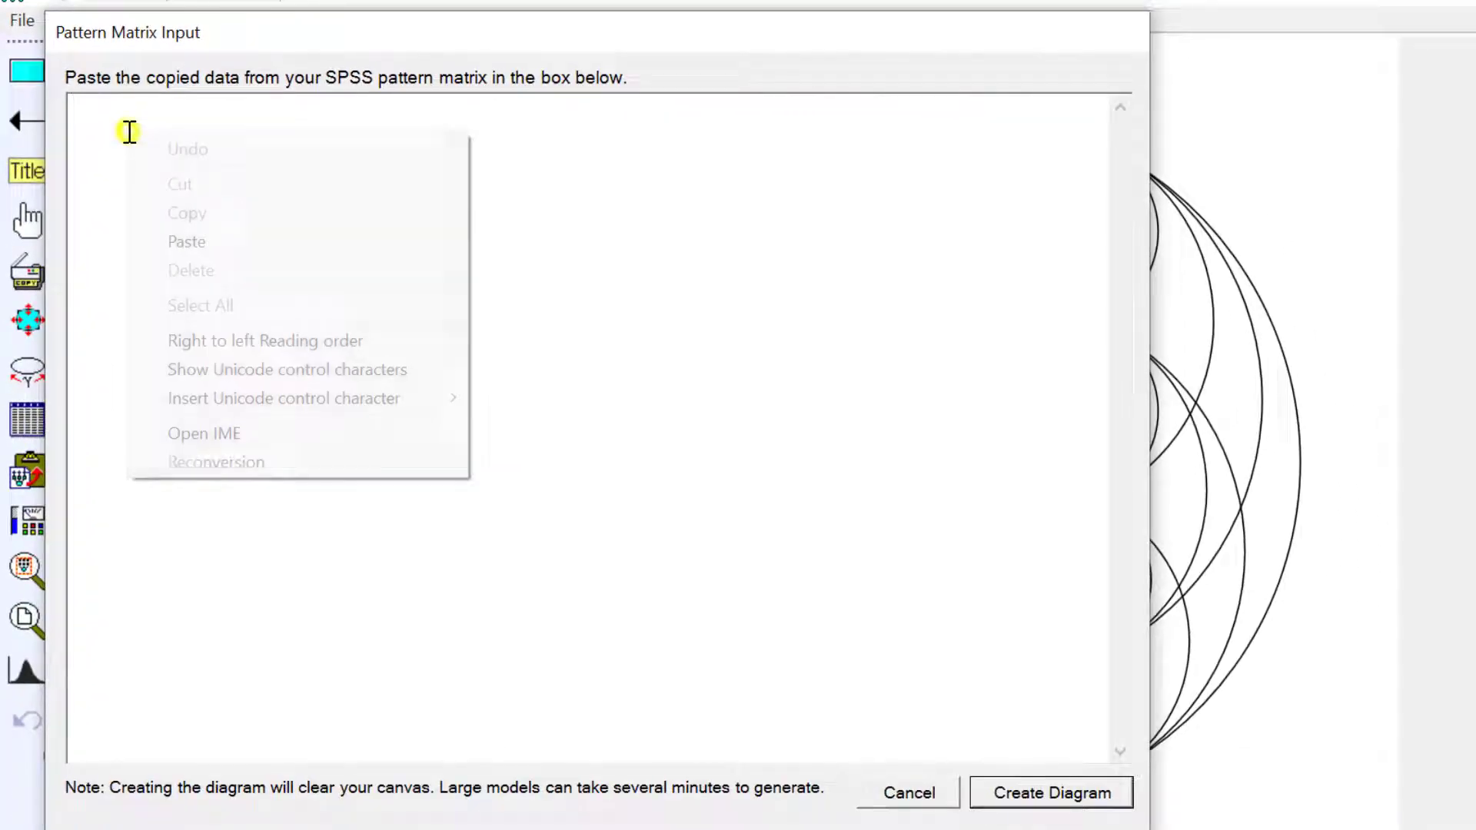
click(202, 238)
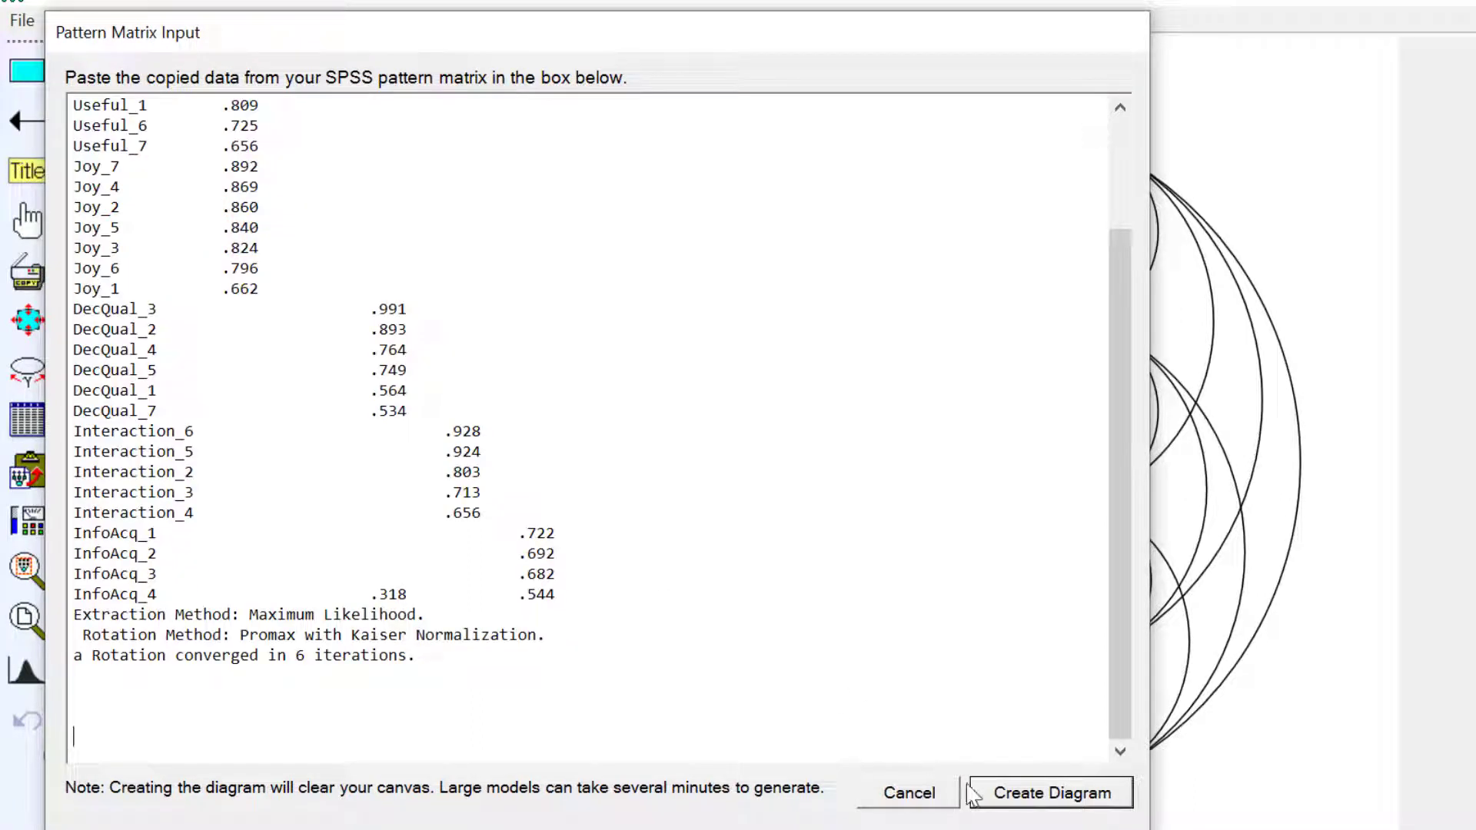
click(1013, 796)
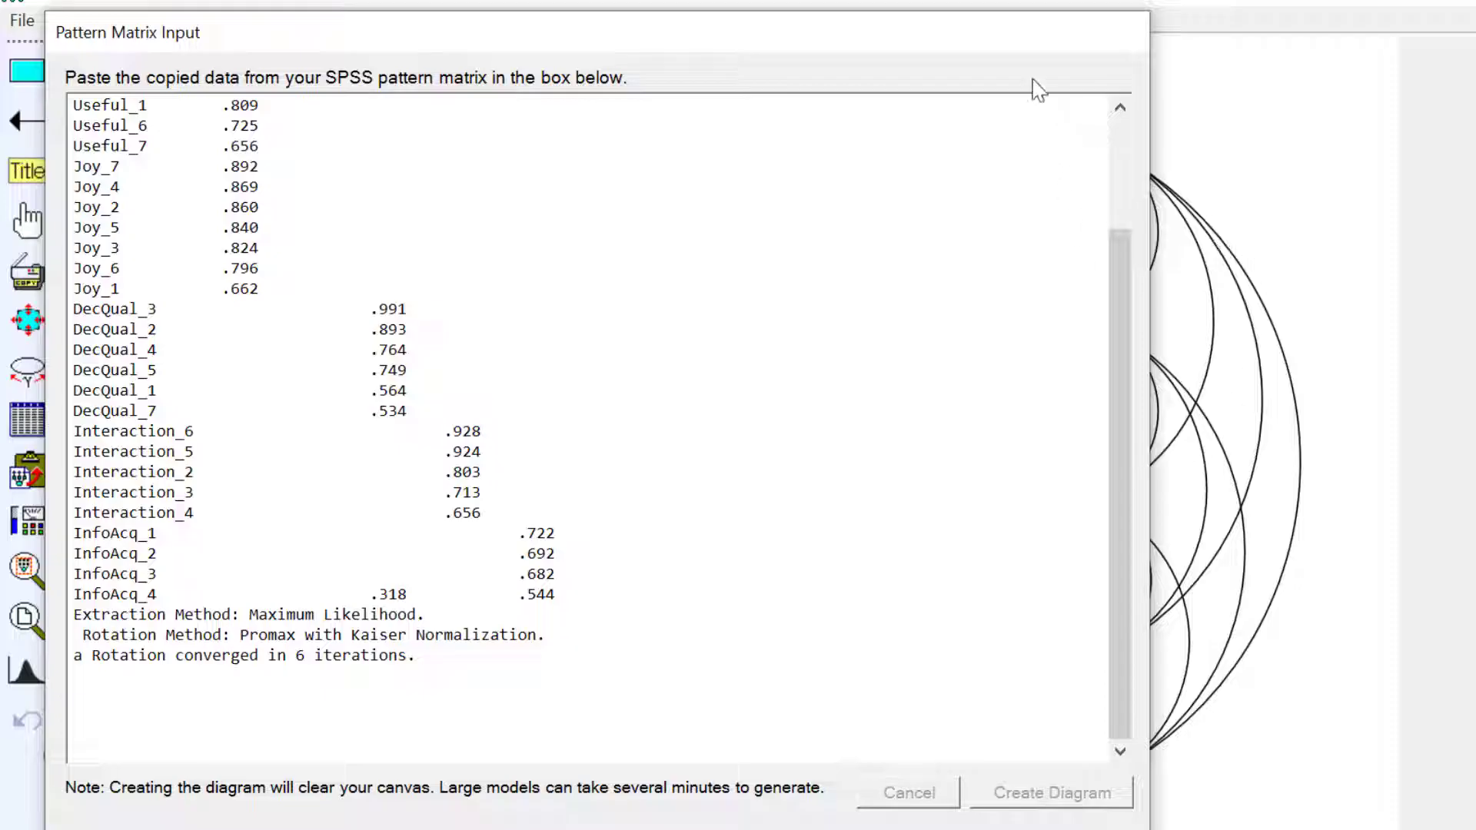
click(1006, 31)
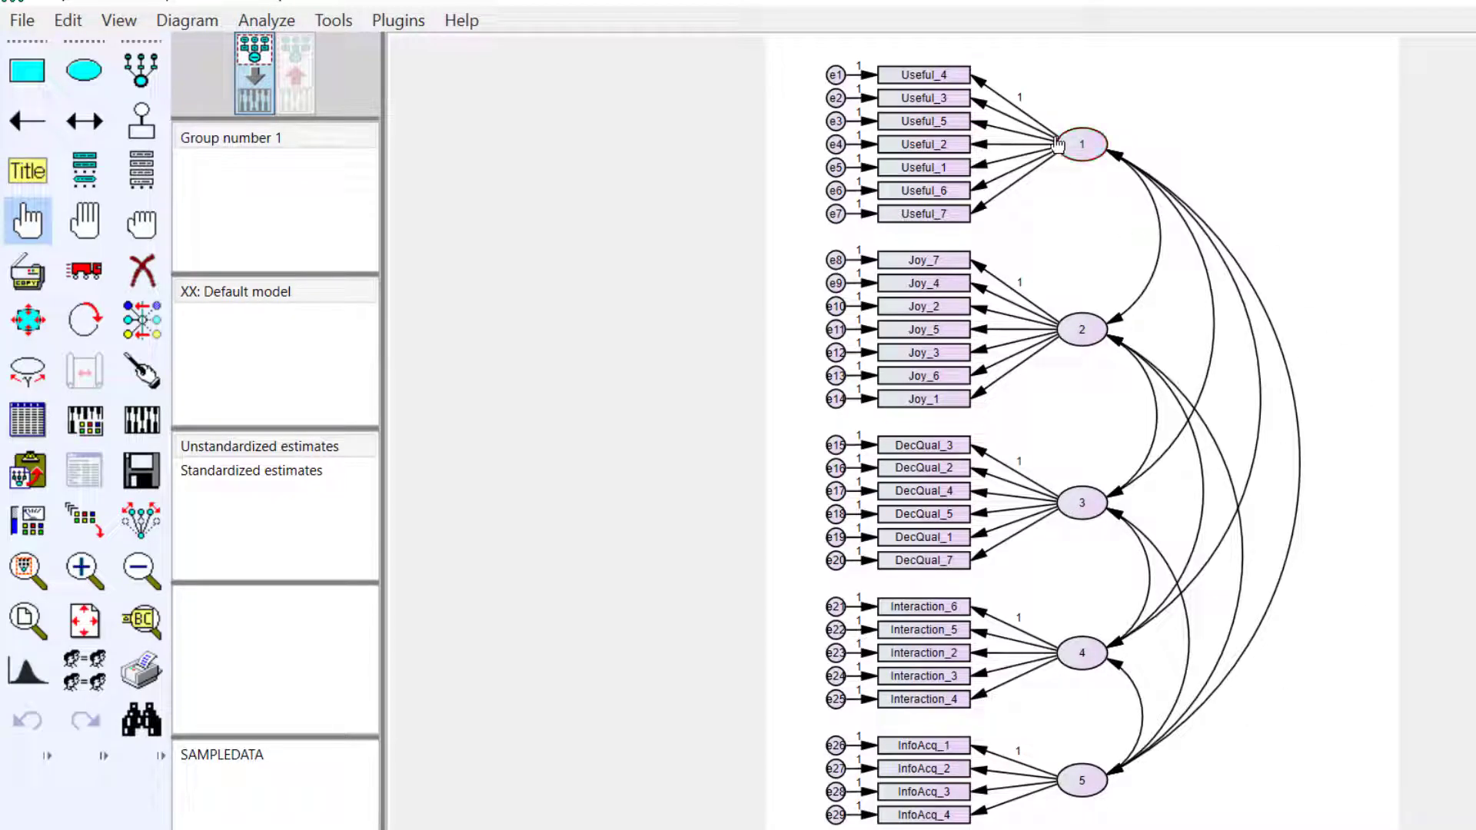
Look over the Plugins menu items, then move across to the Analyze menu.
click(399, 23)
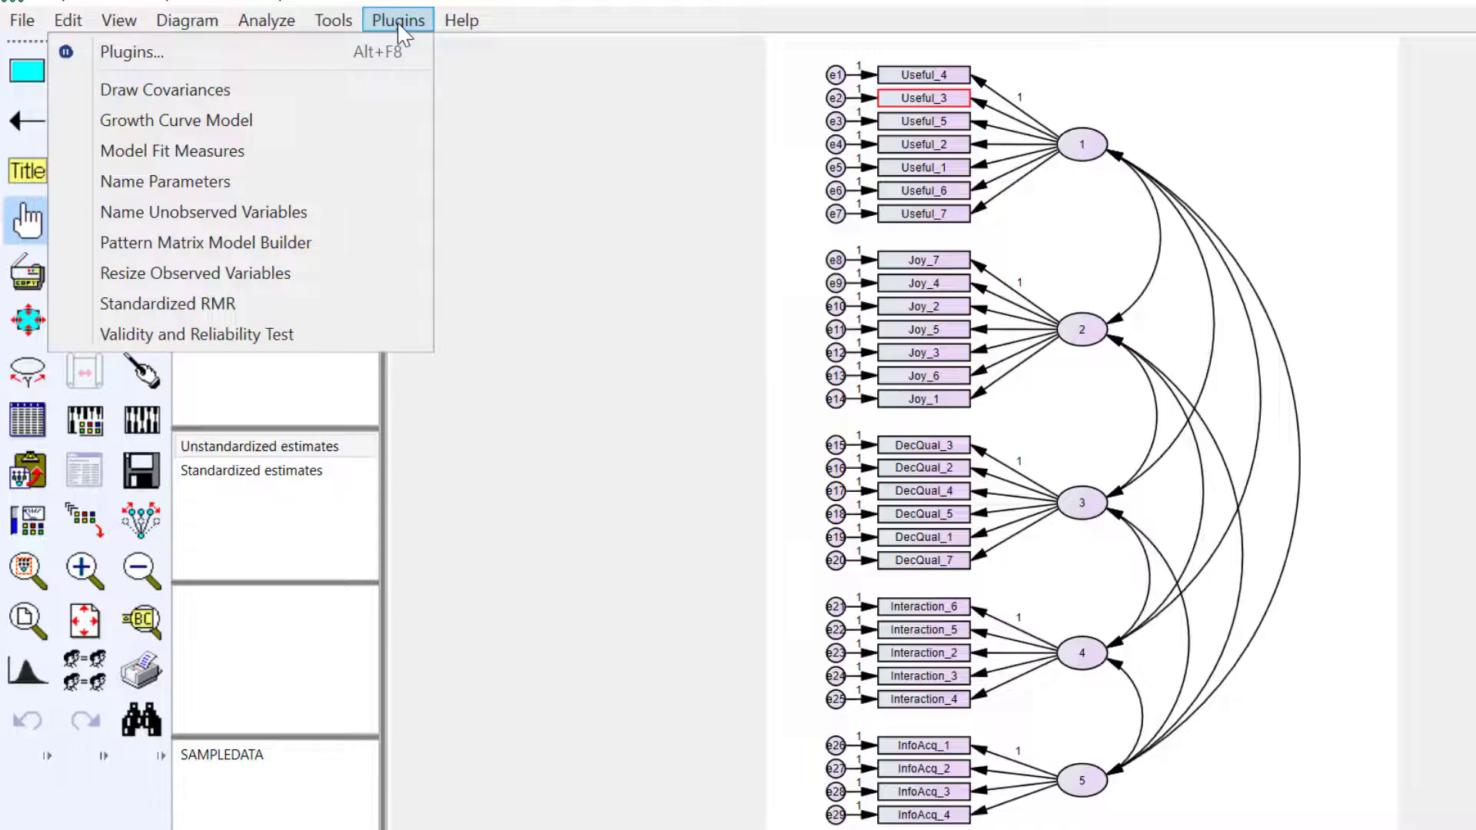
click(399, 23)
click(399, 23)
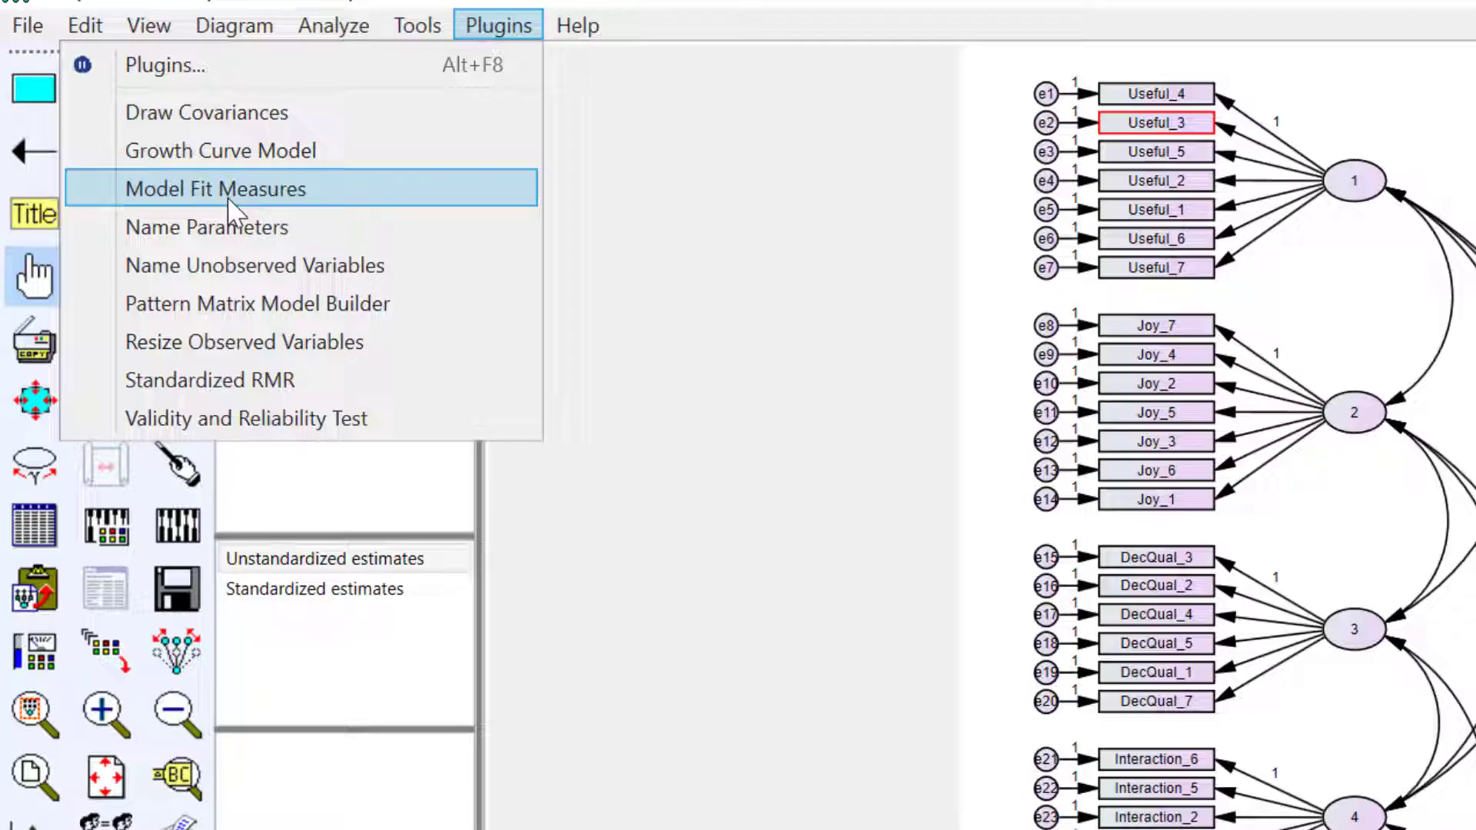
mouse_move(356, 29)
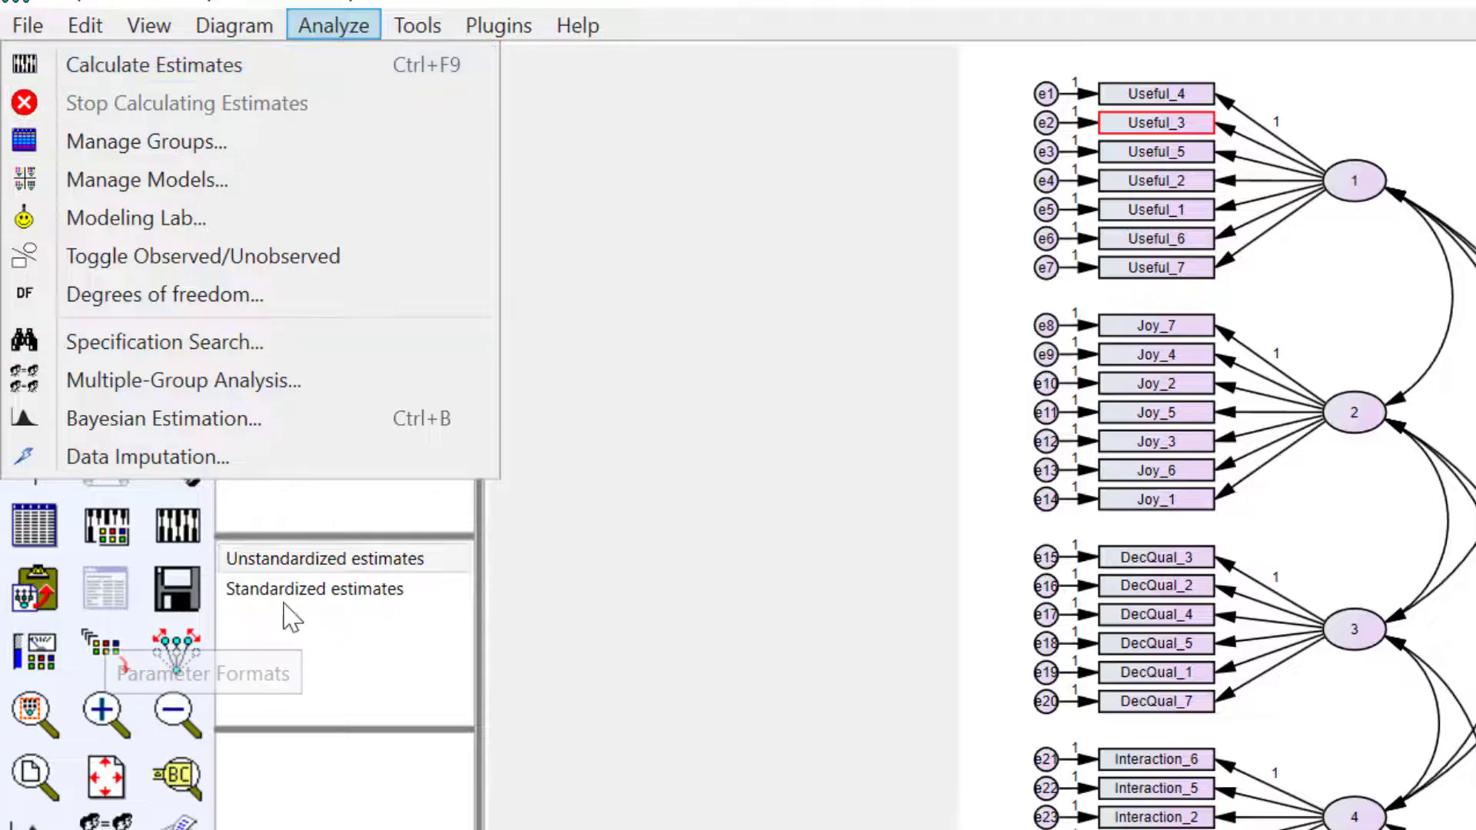
Switch the Amos path diagram's parameter format to Standardized estimates.
click(279, 589)
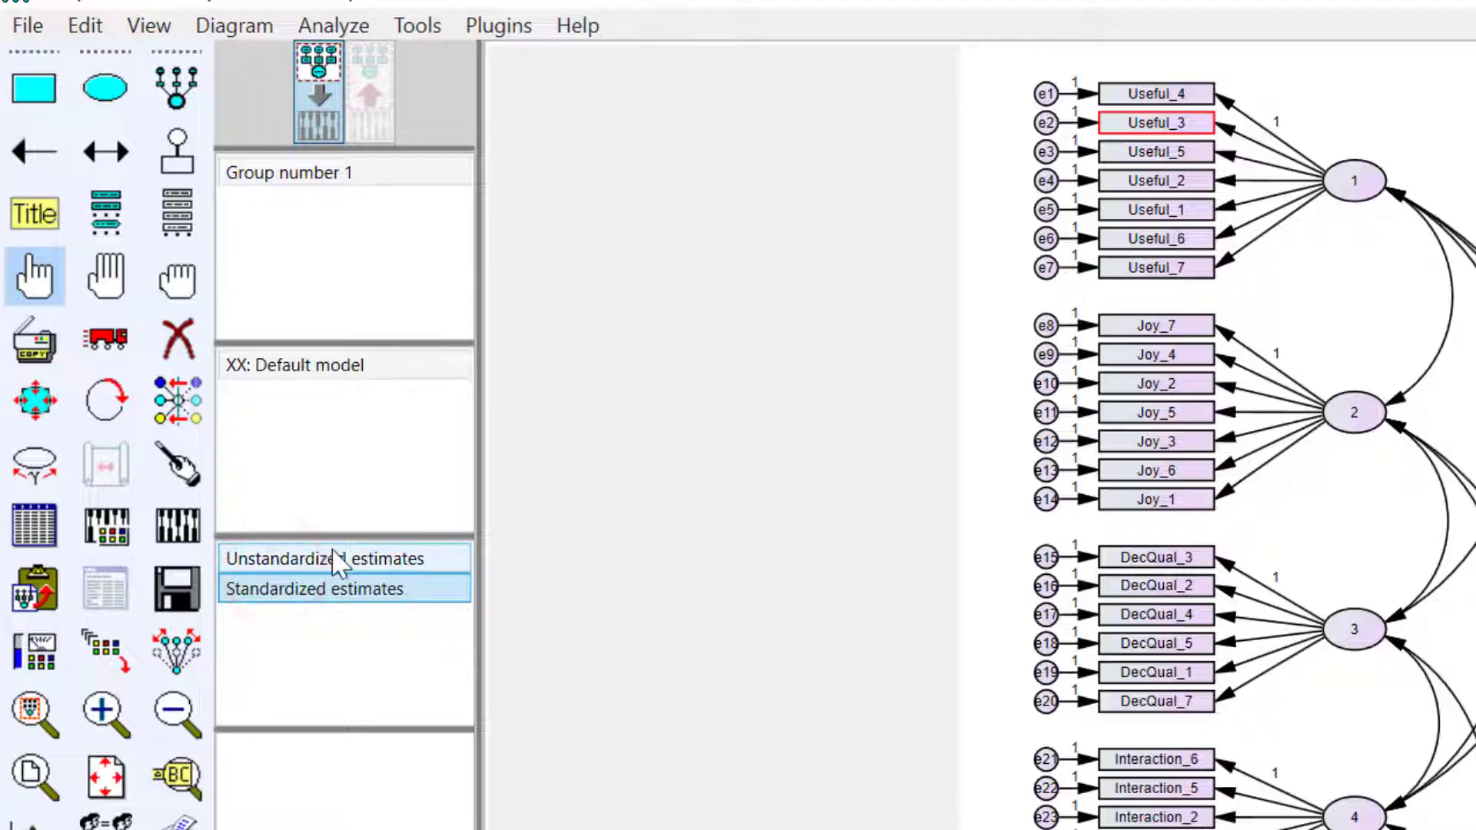